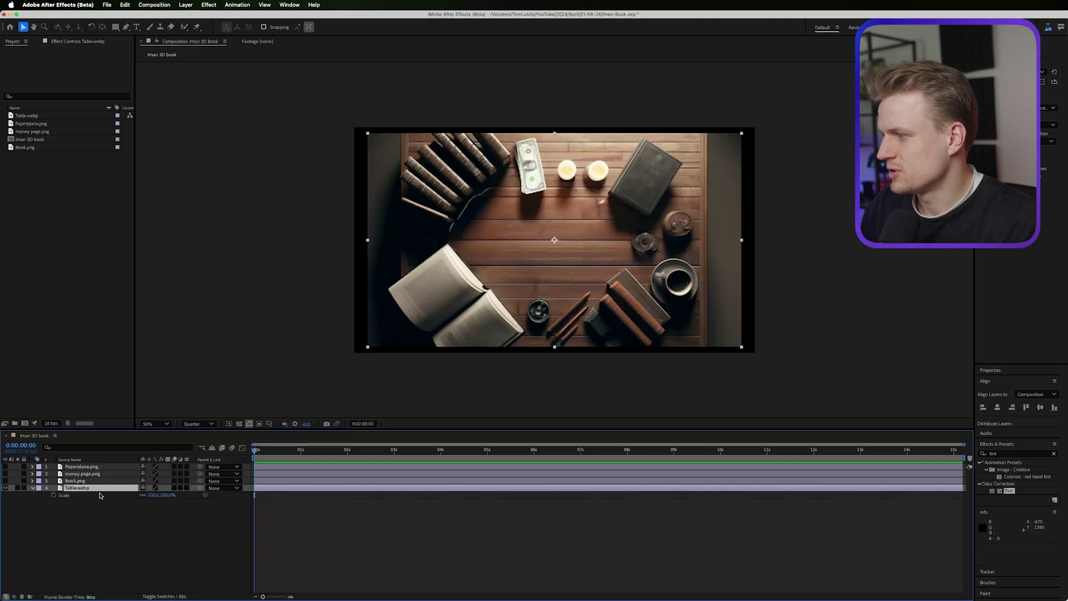
- Scale Table.webp to 141% and switch the viewer preview resolution to Full
left_click_drag(166, 494, 182, 495)
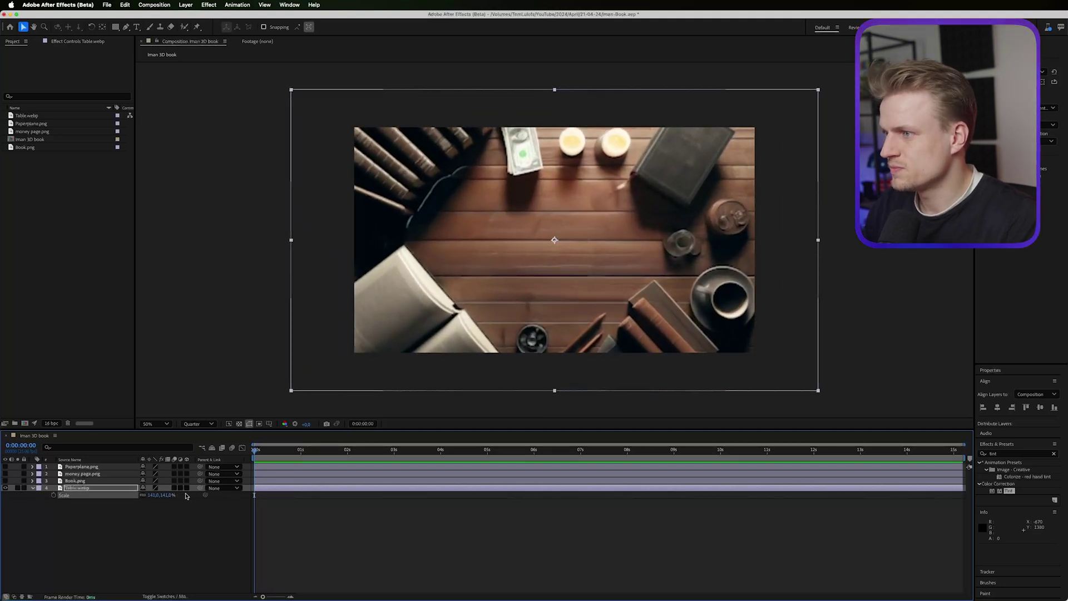
left_click(198, 423)
left_click(195, 451)
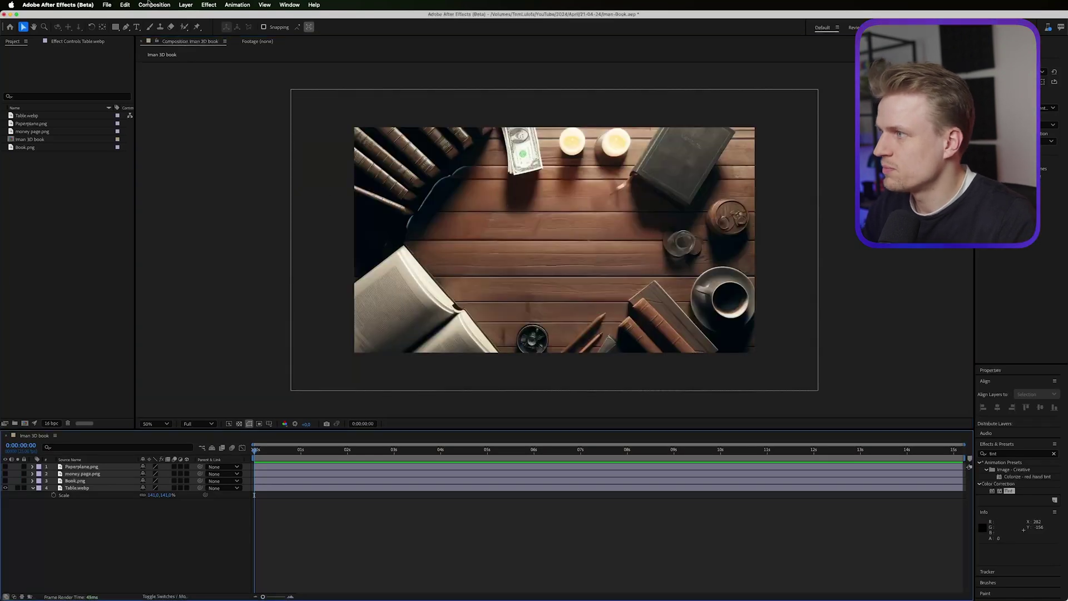
left_click(187, 5)
- Add a black solid with a full-layer ellipse mask narrowed into a circle
mouse_move(245, 17)
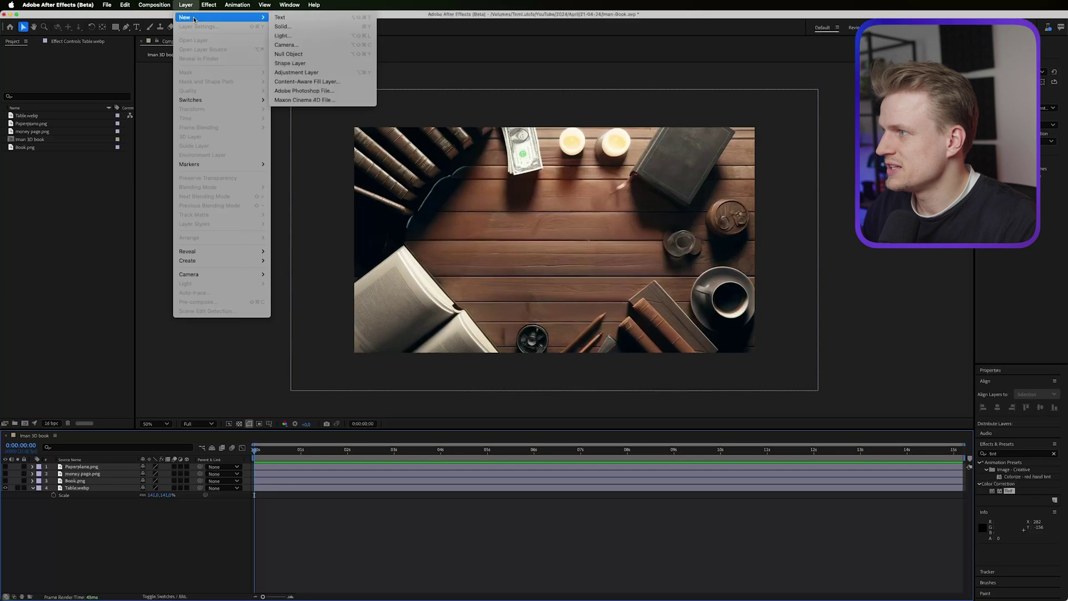
left_click(317, 31)
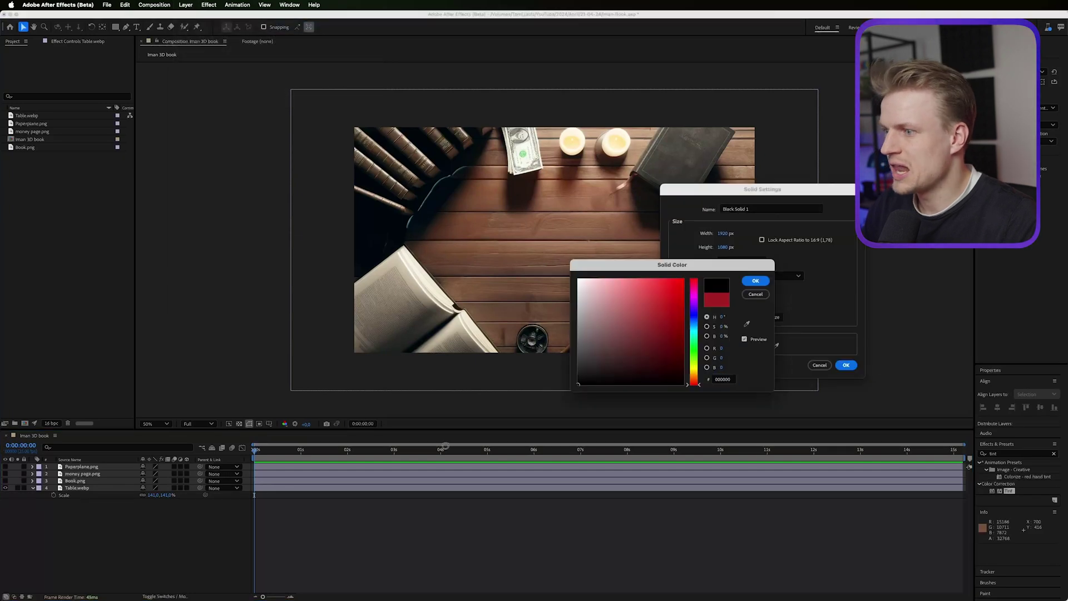
key("Return")
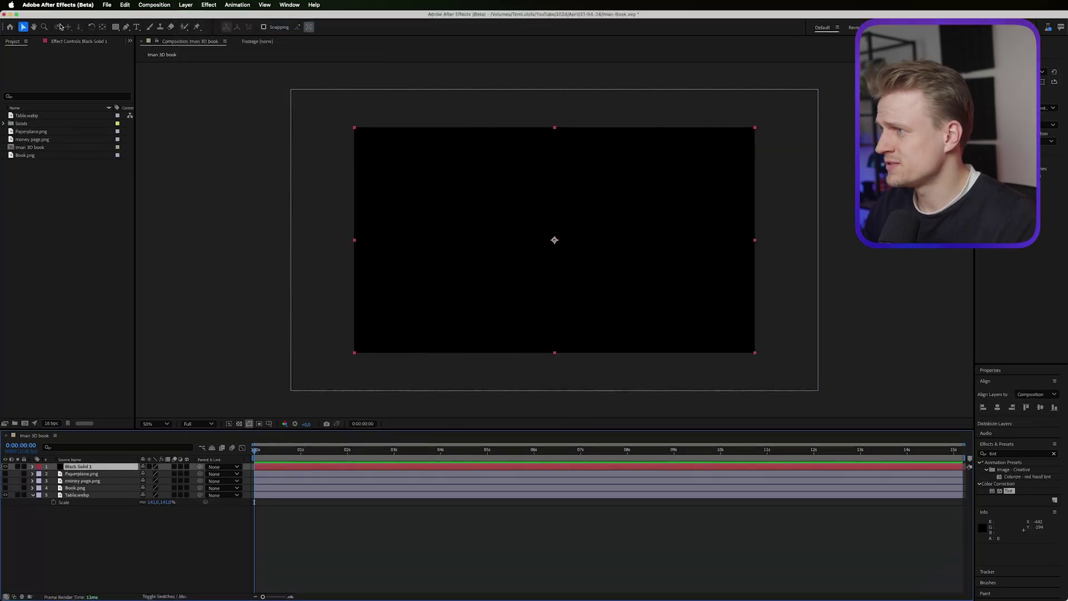
left_click(115, 26)
left_click(148, 46)
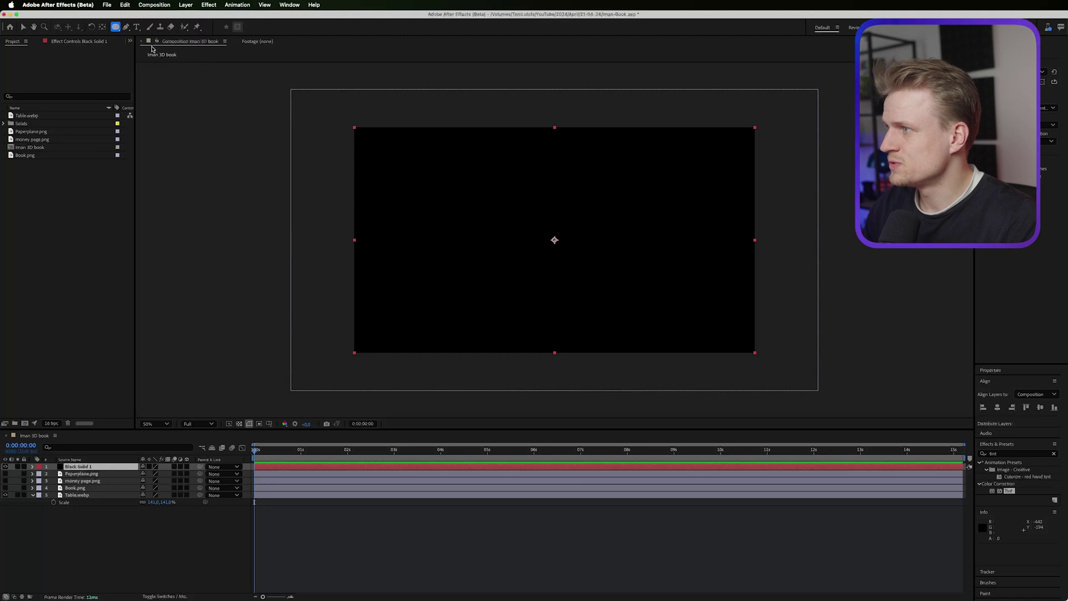
double_click(115, 28)
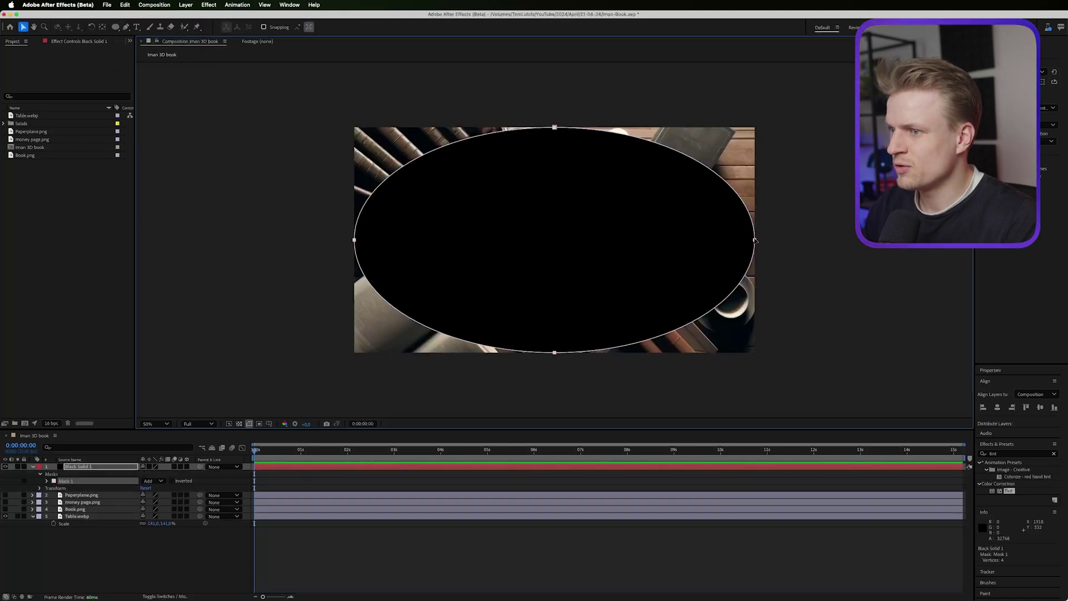
double_click(755, 240)
left_click_drag(755, 240, 673, 241)
- Set the circle mask to Subtract with a 580 px feather
left_click(152, 481)
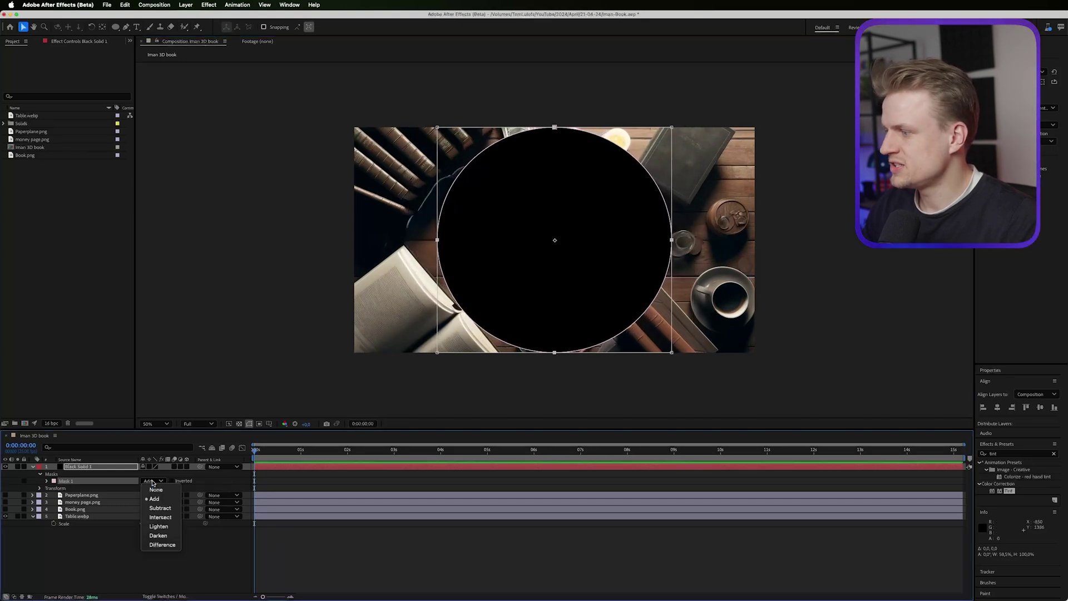
left_click(159, 508)
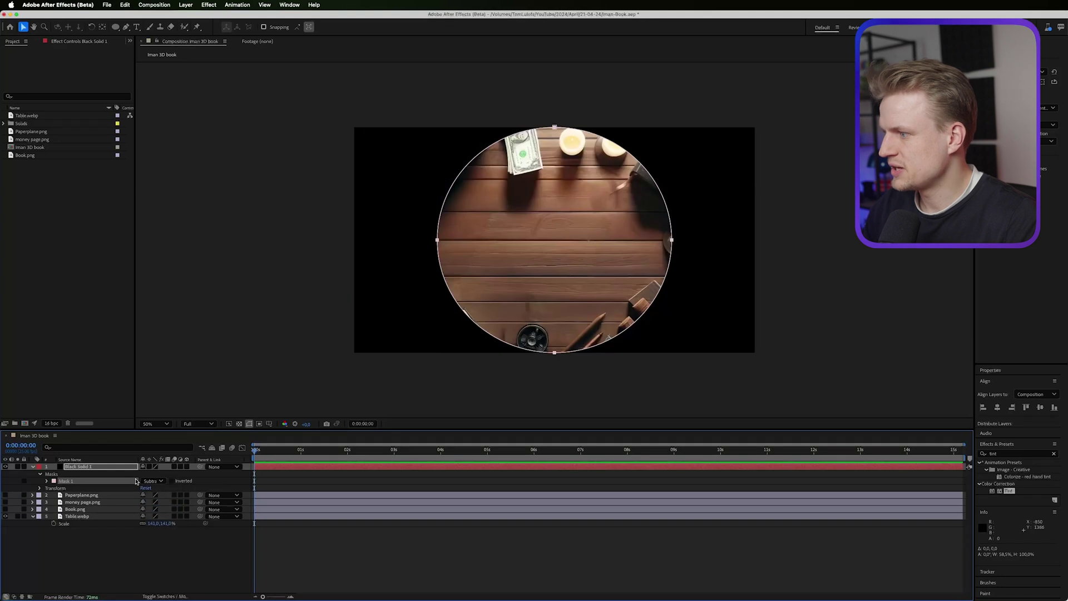
left_click_drag(155, 483, 322, 463)
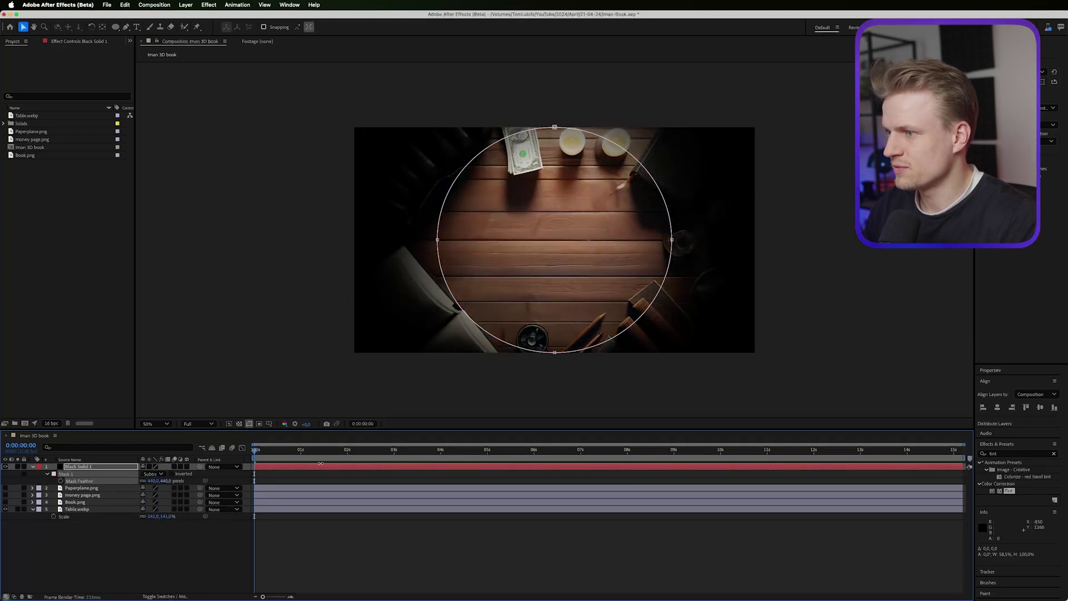
left_click_drag(395, 450, 365, 450)
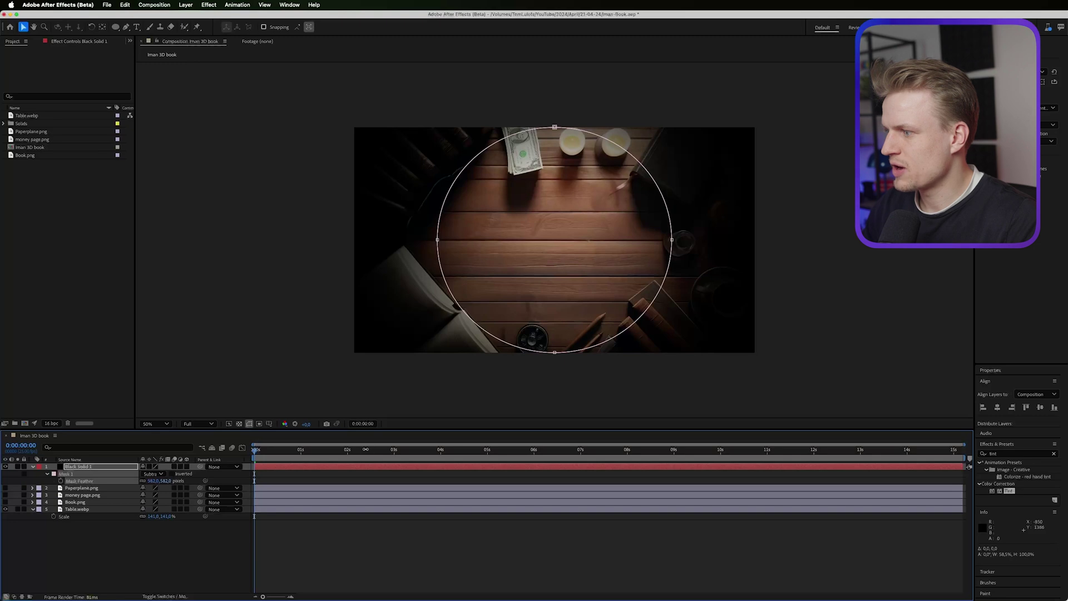
left_click(192, 488)
left_click(185, 5)
- Add an adjustment layer with Tint mapping white to red FF0000 at 100% amount
mouse_move(245, 17)
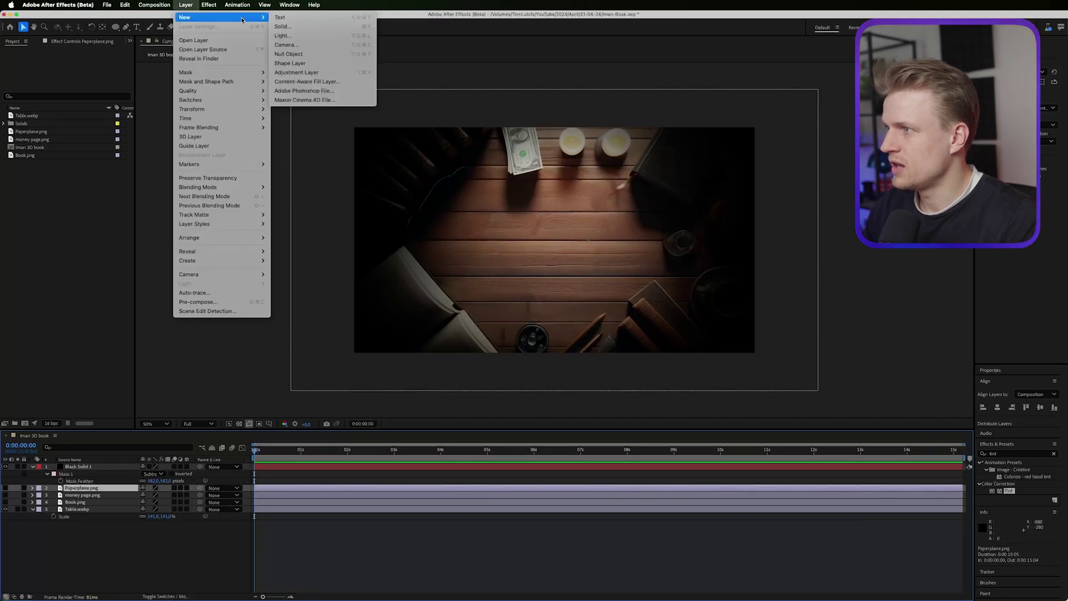
left_click(310, 72)
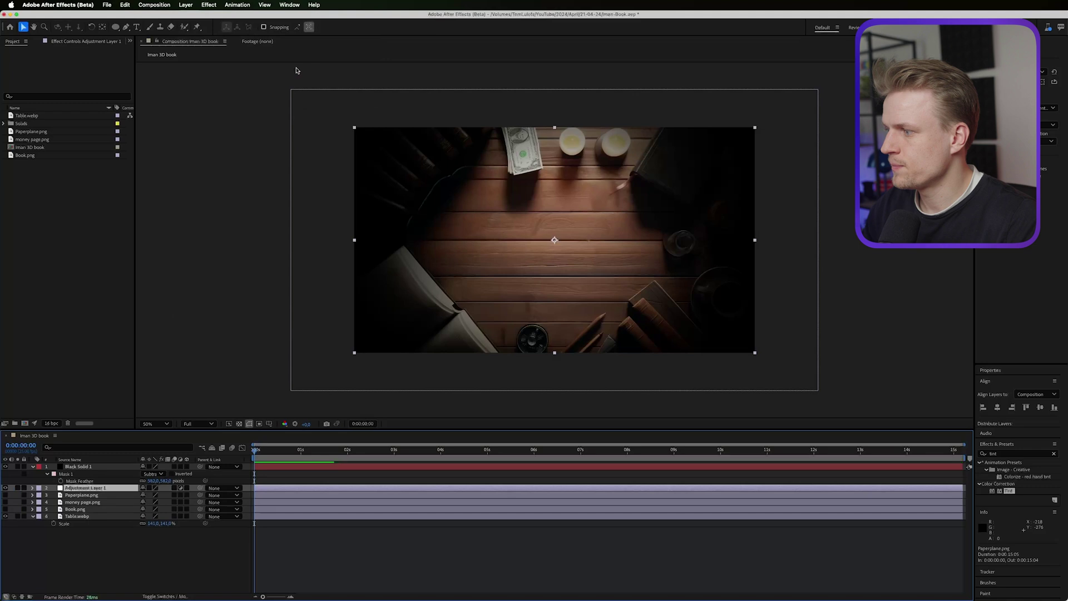
double_click(1009, 491)
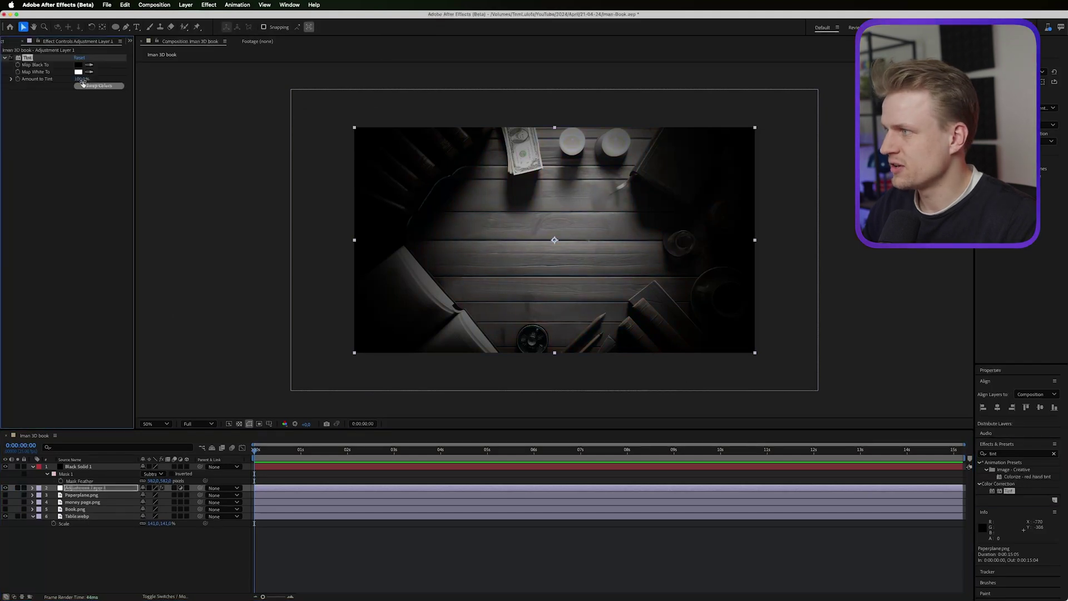
left_click_drag(78, 79, 27, 82)
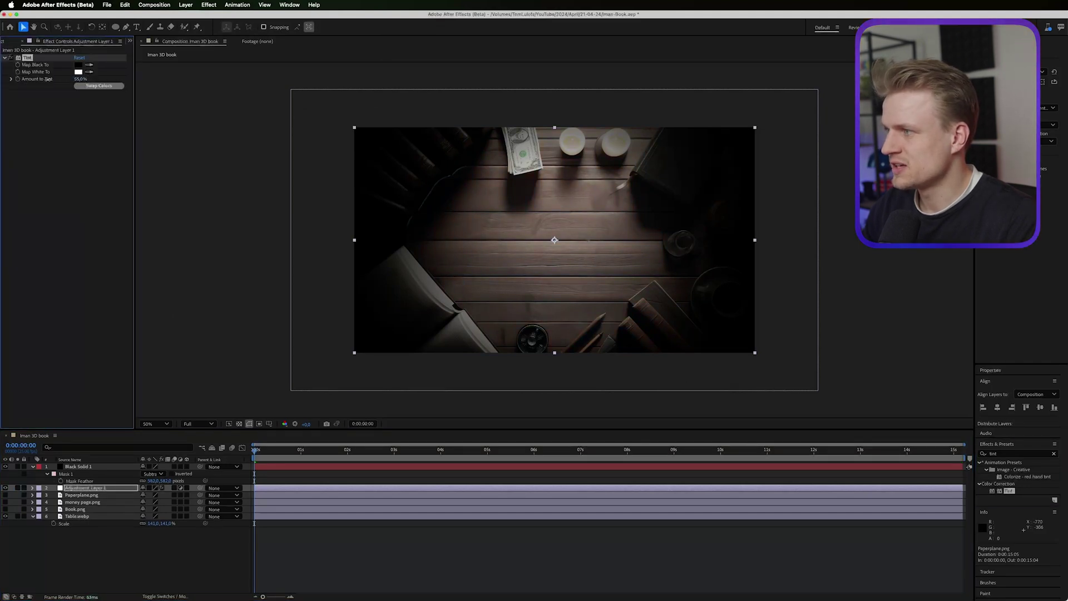
left_click(78, 73)
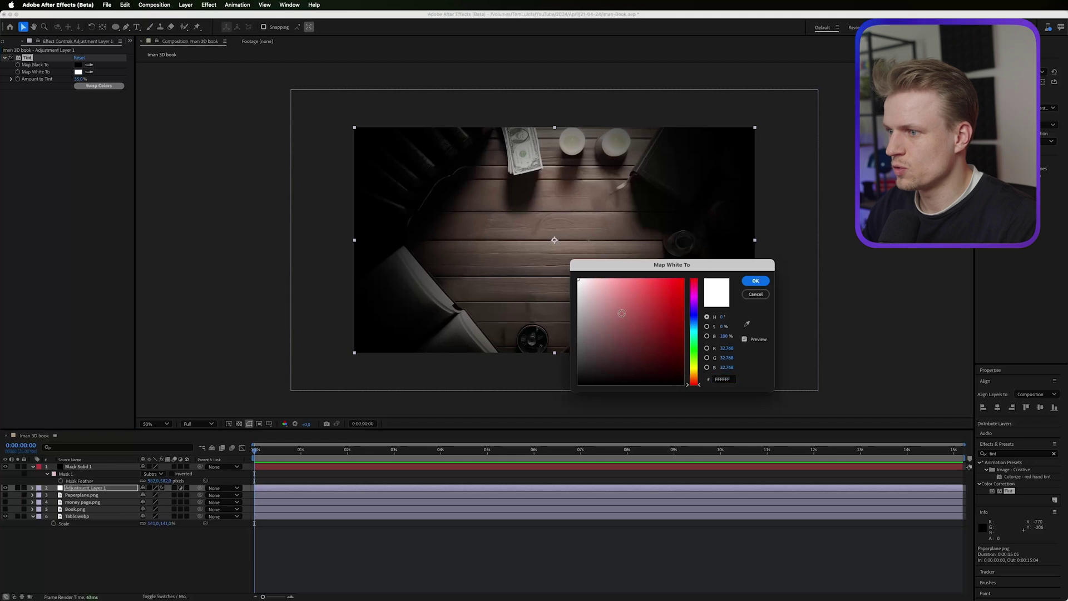
left_click_drag(621, 314, 789, 226)
left_click(755, 282)
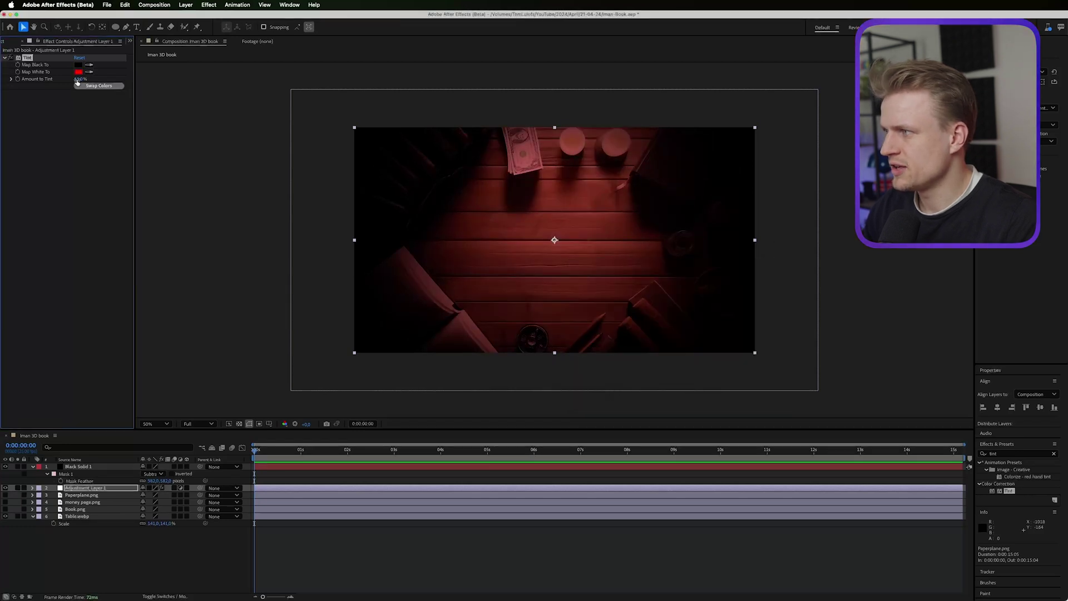
left_click_drag(88, 81, 112, 80)
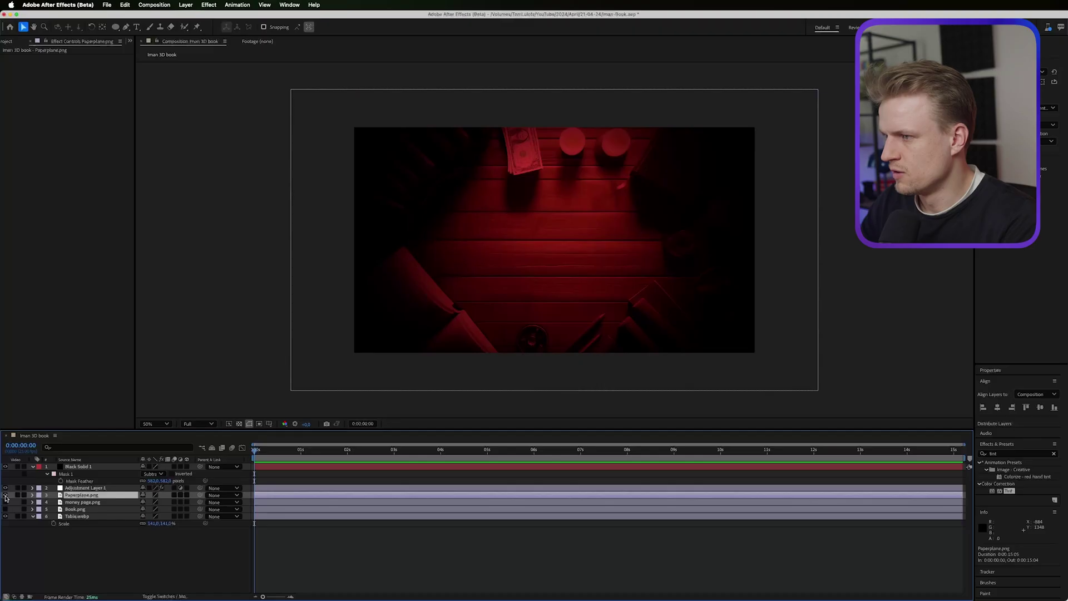
- Show Paperplane.png above the adjustment layer, rotated 172° and placed at the top-right edge
left_click(5, 495)
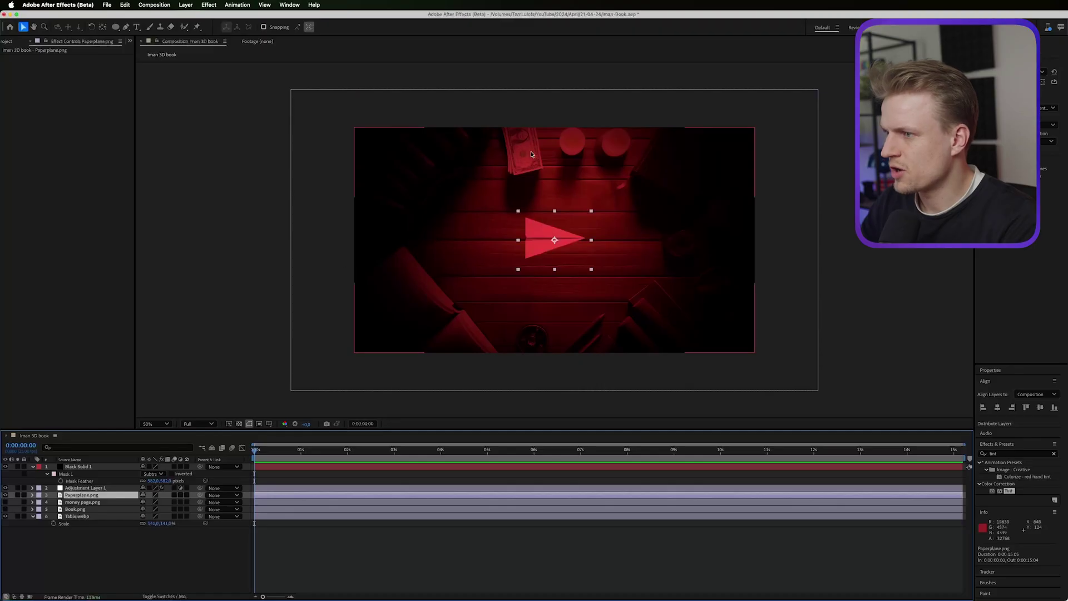
key("r")
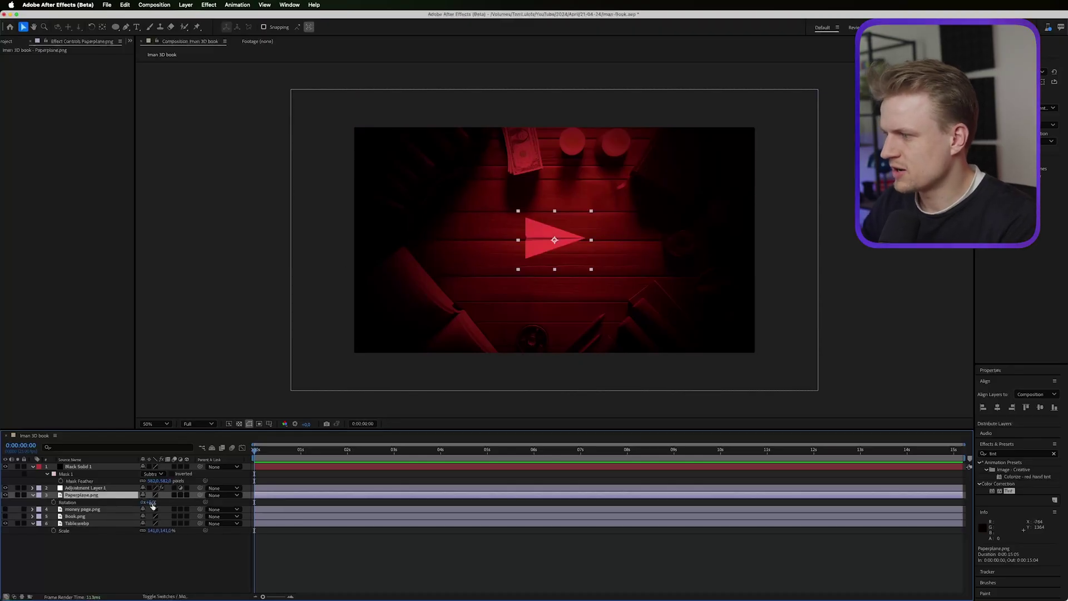
left_click_drag(151, 502, 212, 497)
left_click_drag(105, 495, 109, 483)
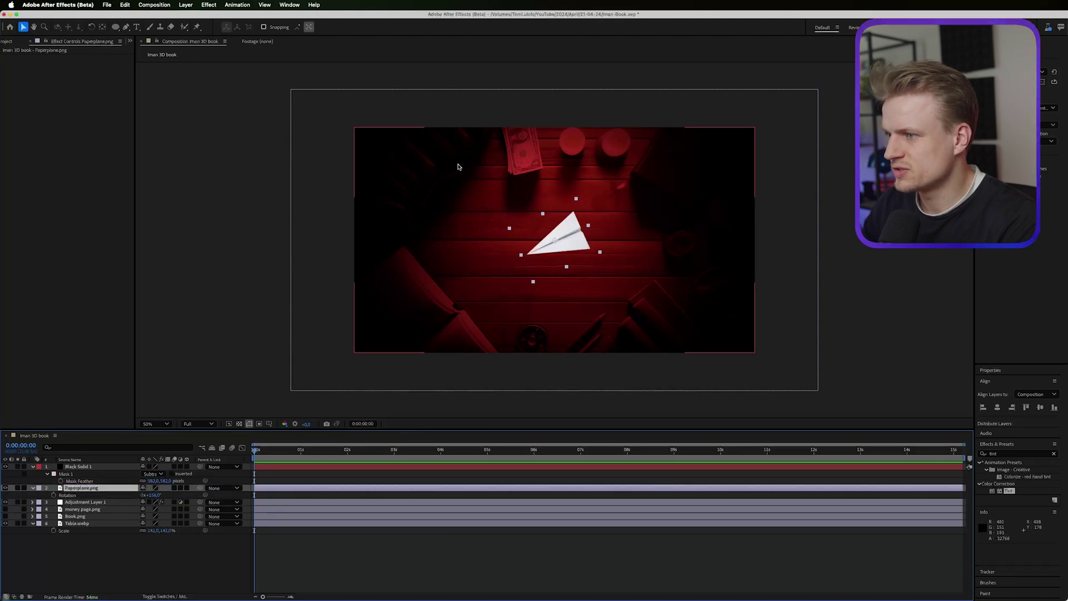
left_click_drag(583, 263, 698, 116)
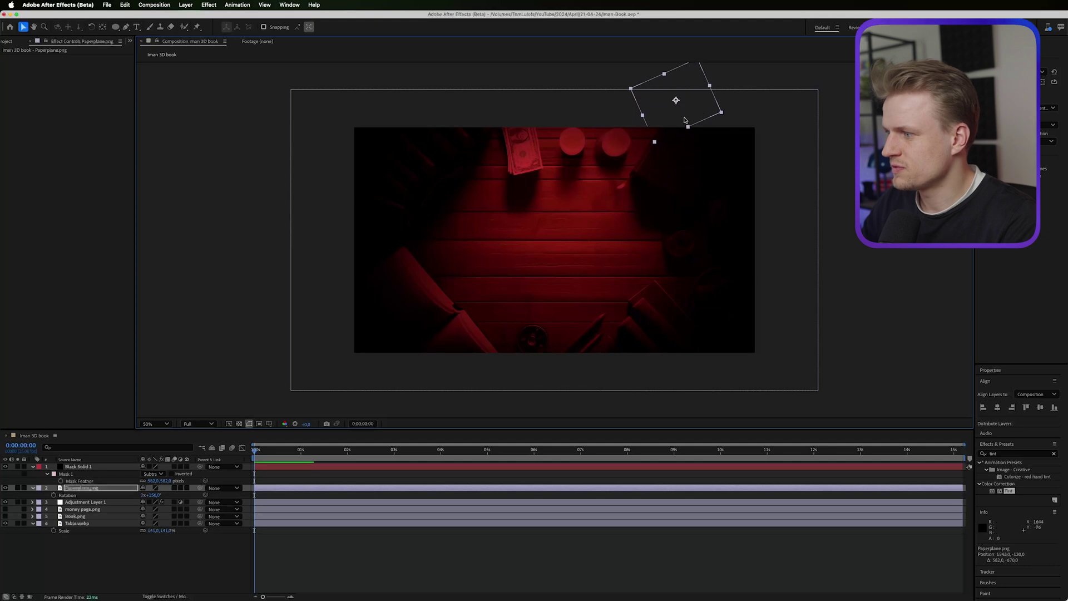
- Keyframe the plane's position flying from top-right to bottom-left by frame 14, then preview
key("u")
key("r")
left_click_drag(154, 495, 149, 496)
left_click(291, 597)
left_click(291, 597)
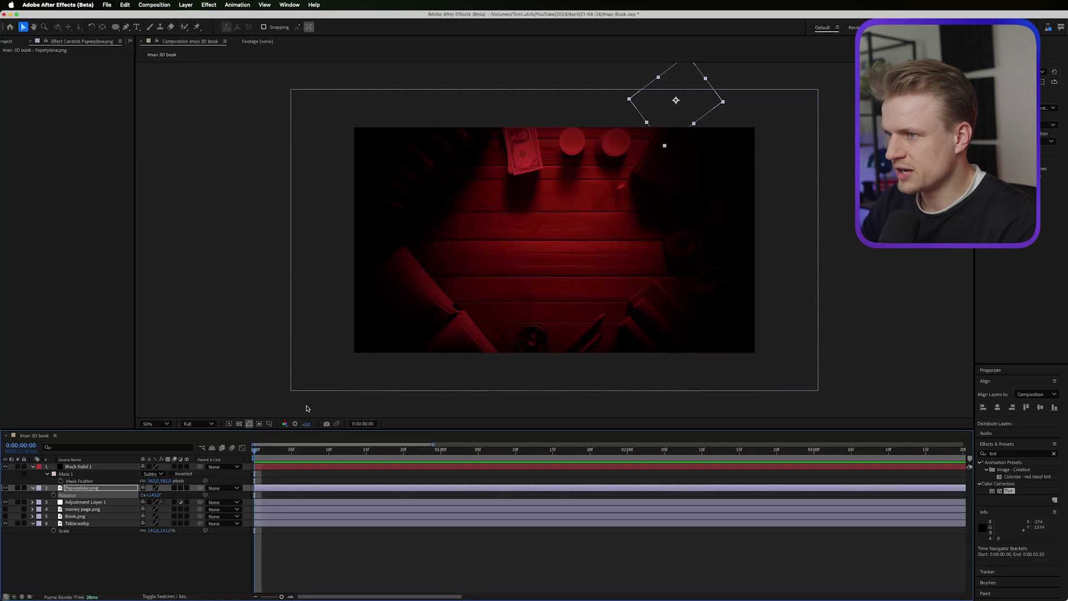
key("p")
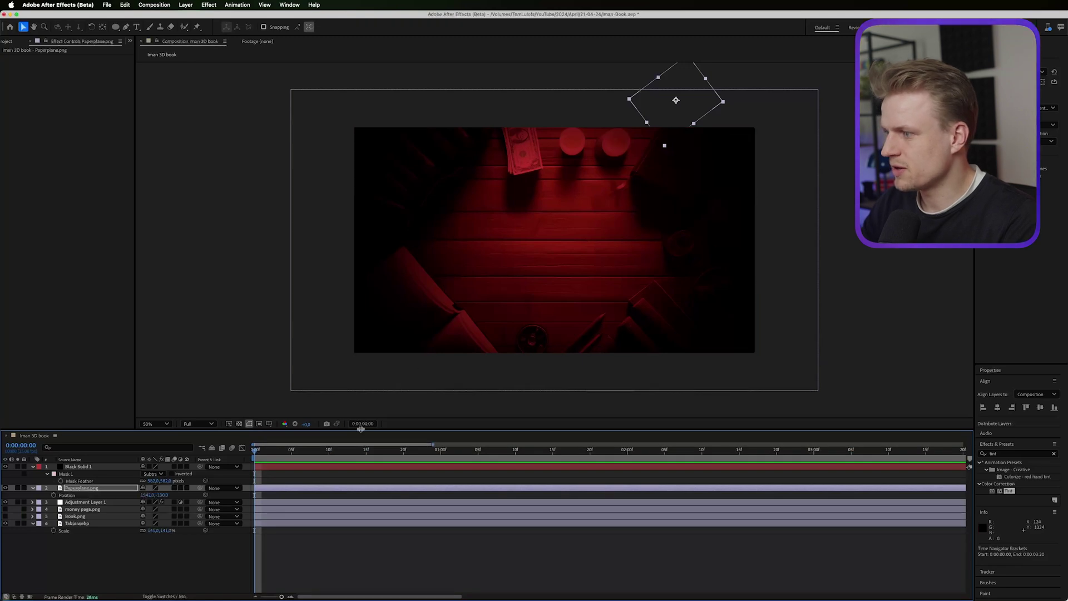
left_click(54, 495)
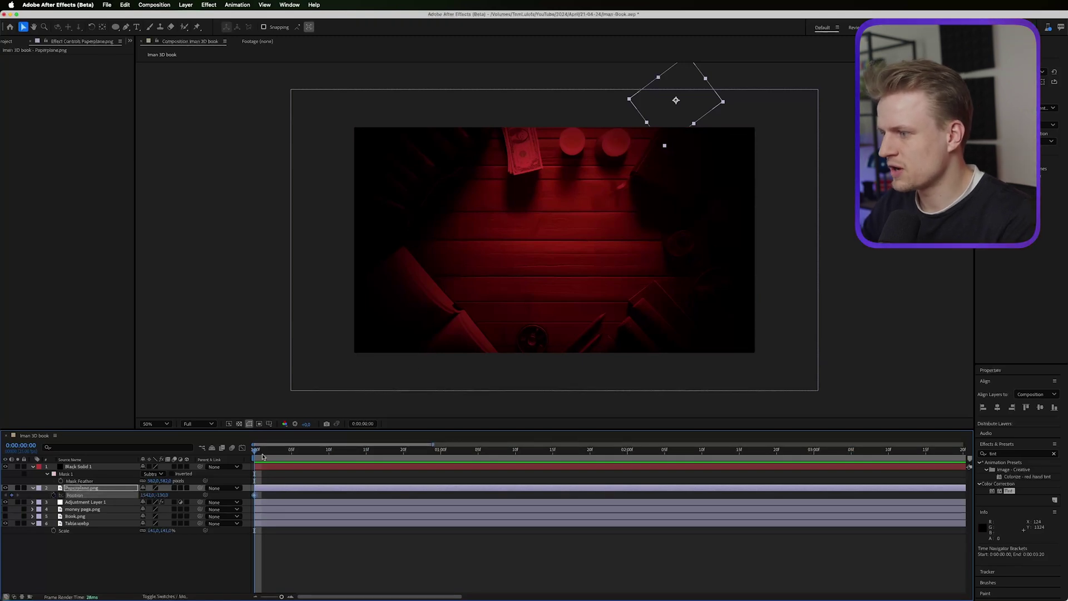
left_click_drag(384, 455, 360, 455)
left_click_drag(696, 109, 413, 394)
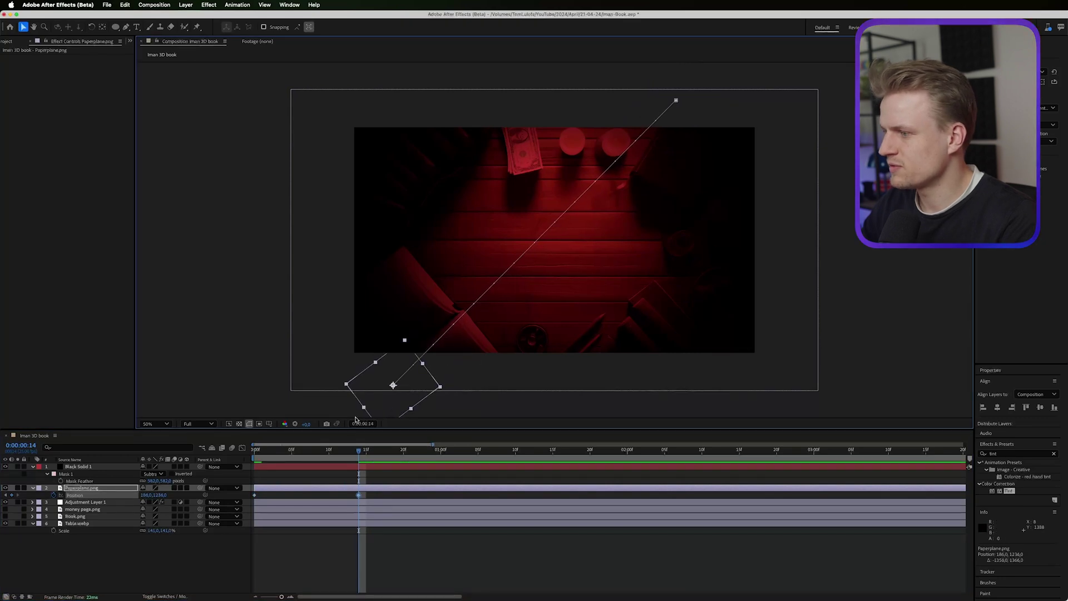
key("space")
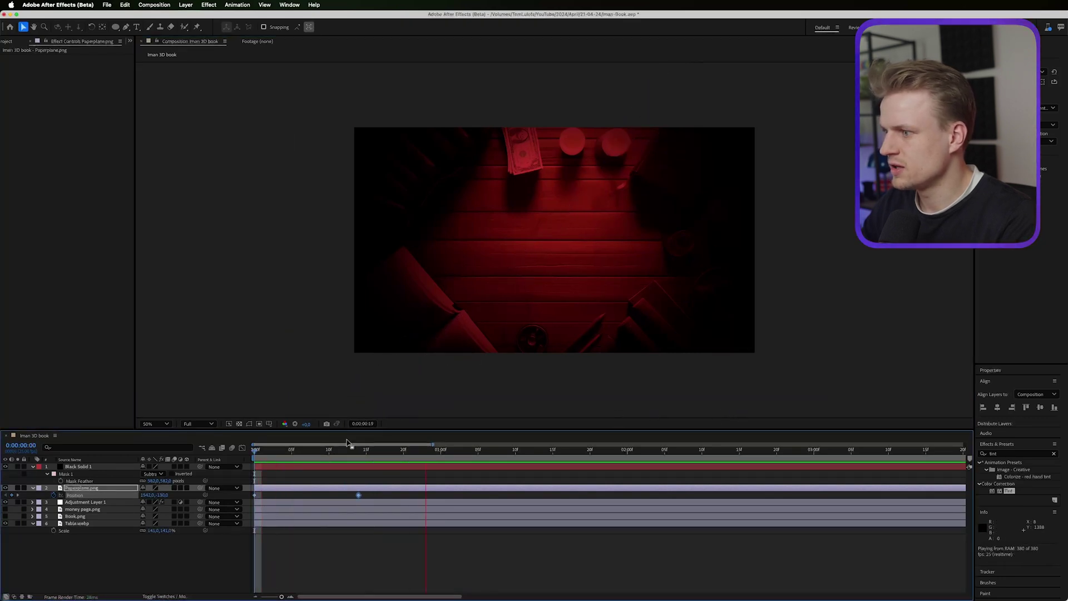
key("space")
- Tilt the plane to about 13° at frame 4 and enable its motion blur
left_click(283, 452)
key("r")
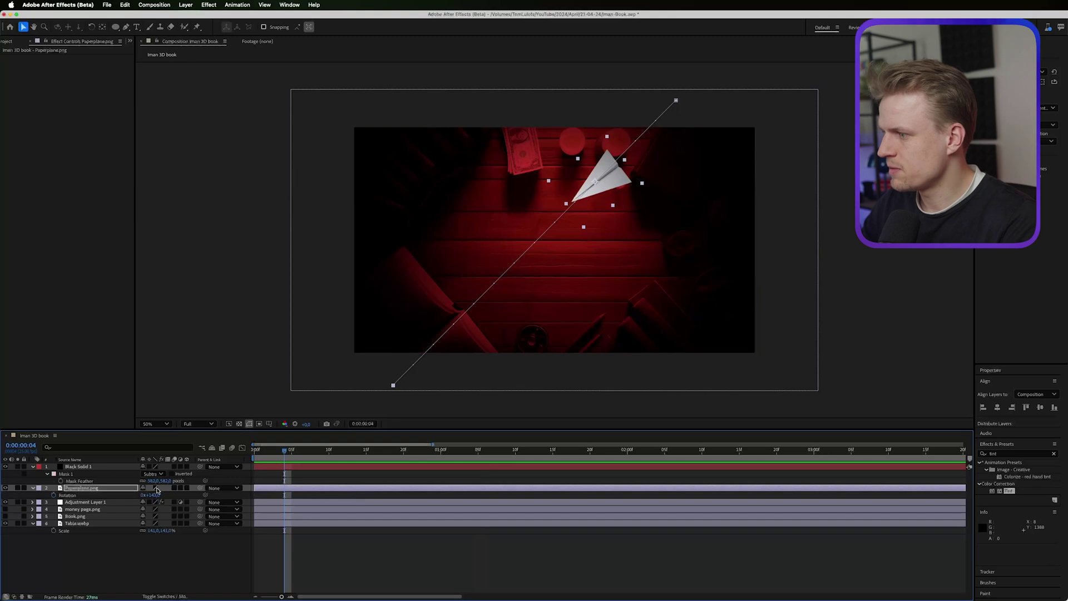
left_click_drag(154, 495, 177, 489)
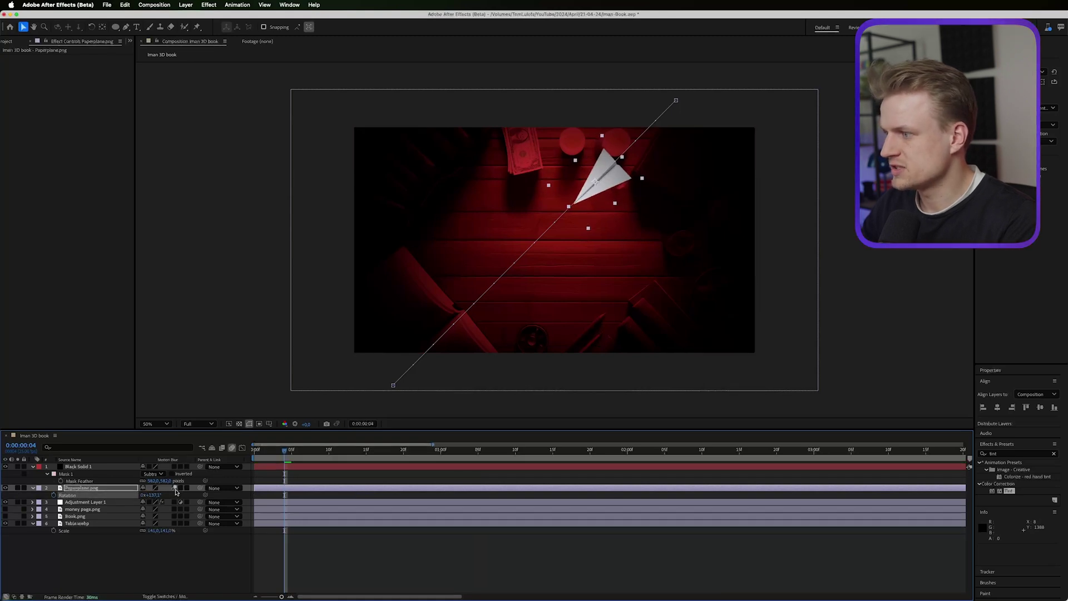
left_click(176, 489)
left_click_drag(294, 451, 410, 451)
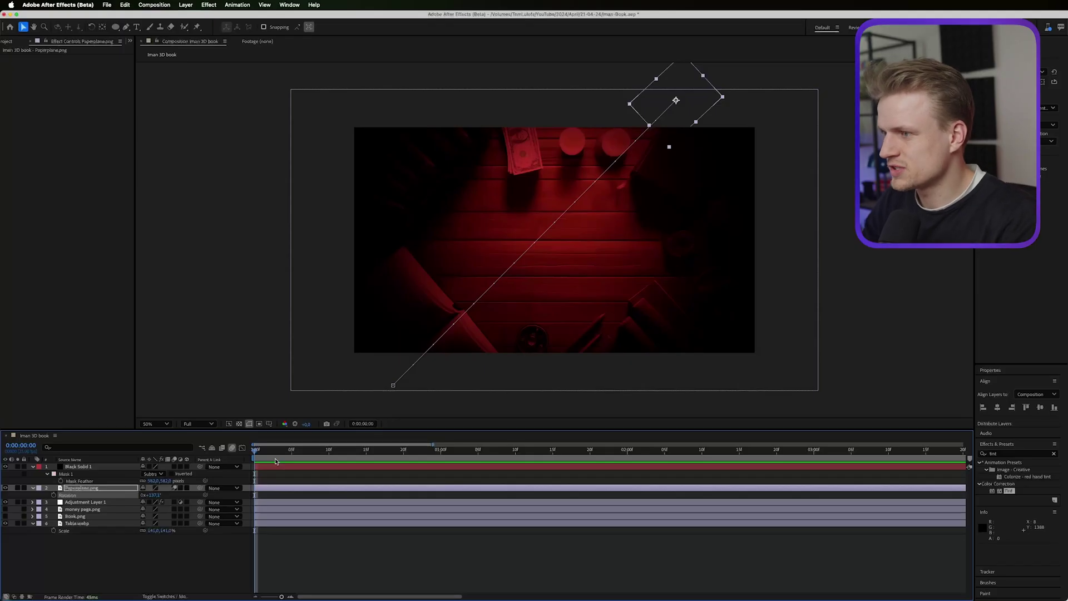
- Show Book.png and move it with money page.png above the adjustment layer
key("space")
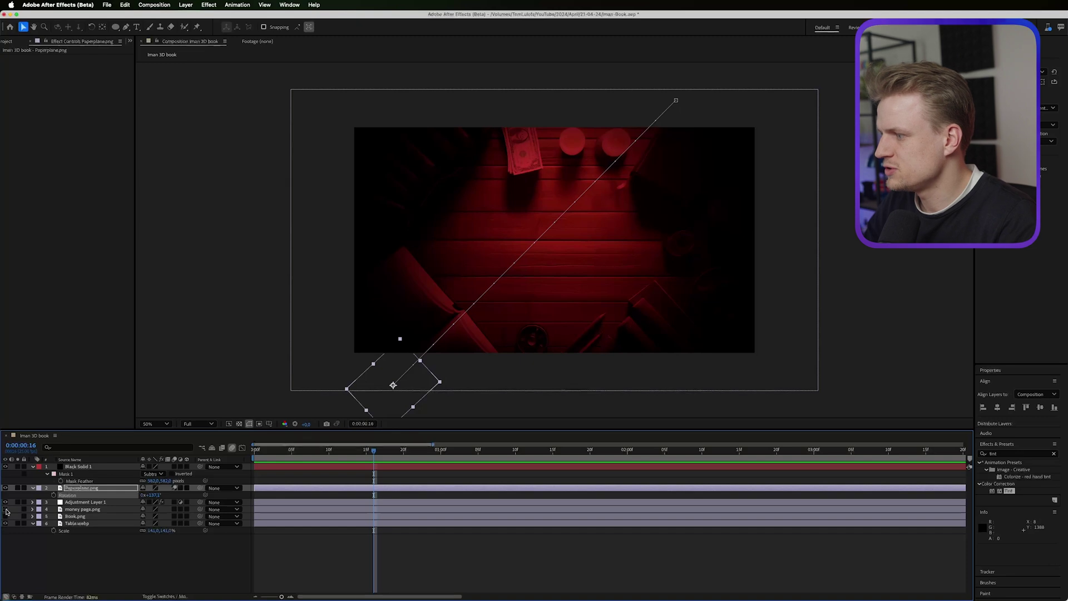
left_click(7, 520)
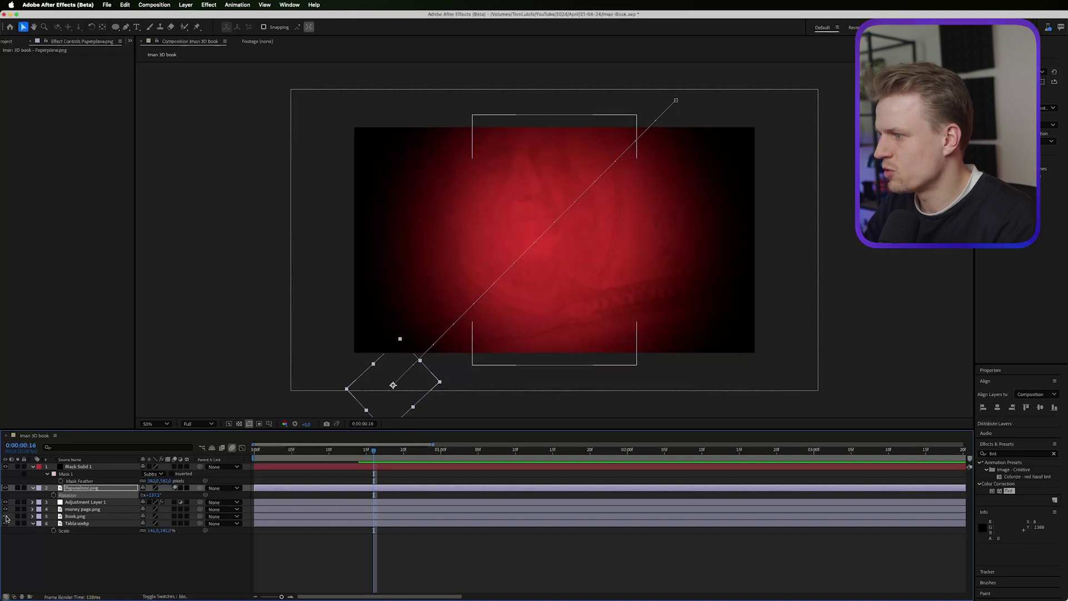
left_click(83, 509)
key("s")
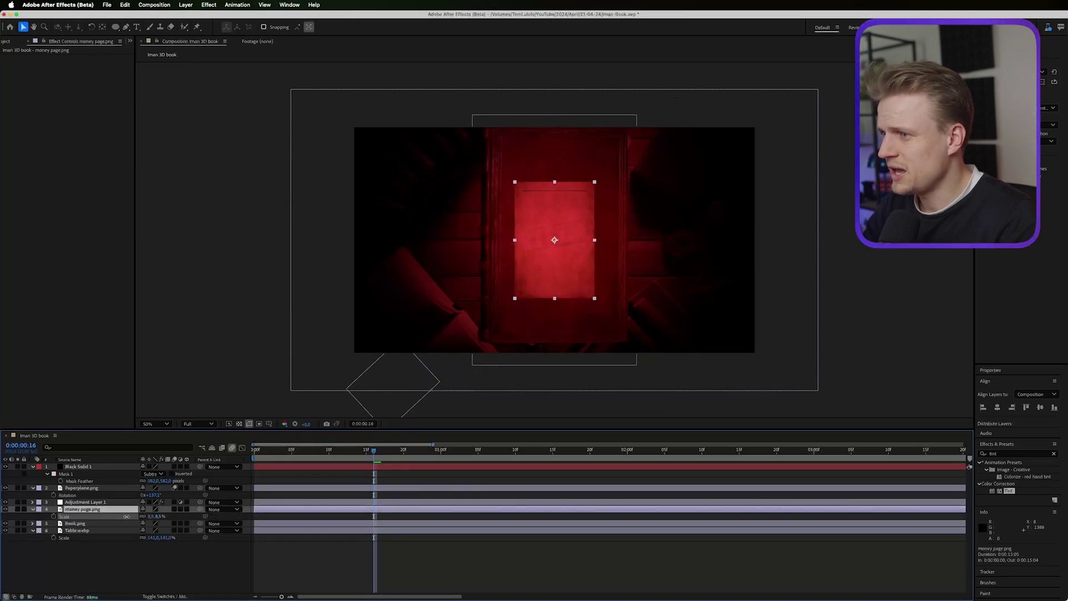
left_click(84, 523)
left_click(89, 510, "shift")
left_click_drag(92, 511, 92, 501)
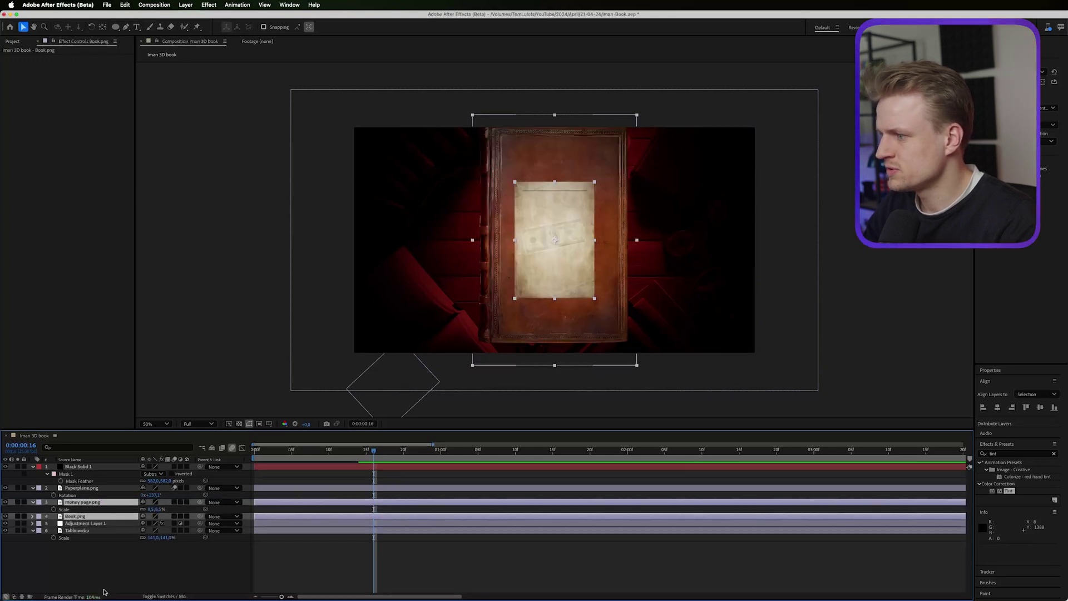
- Scale Book.png down to roughly half size
left_click(85, 517)
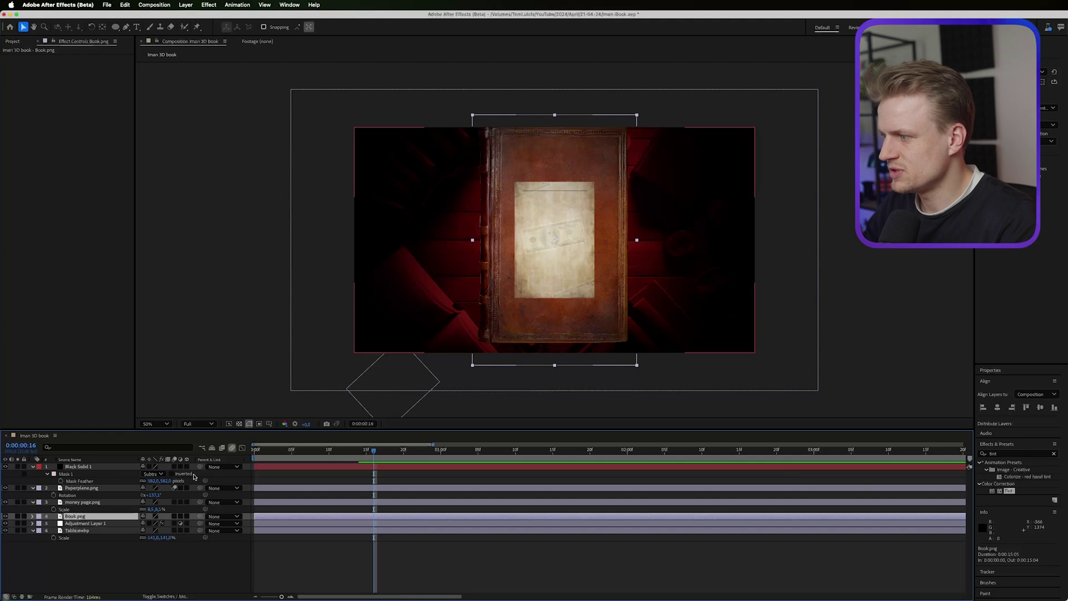
key("s")
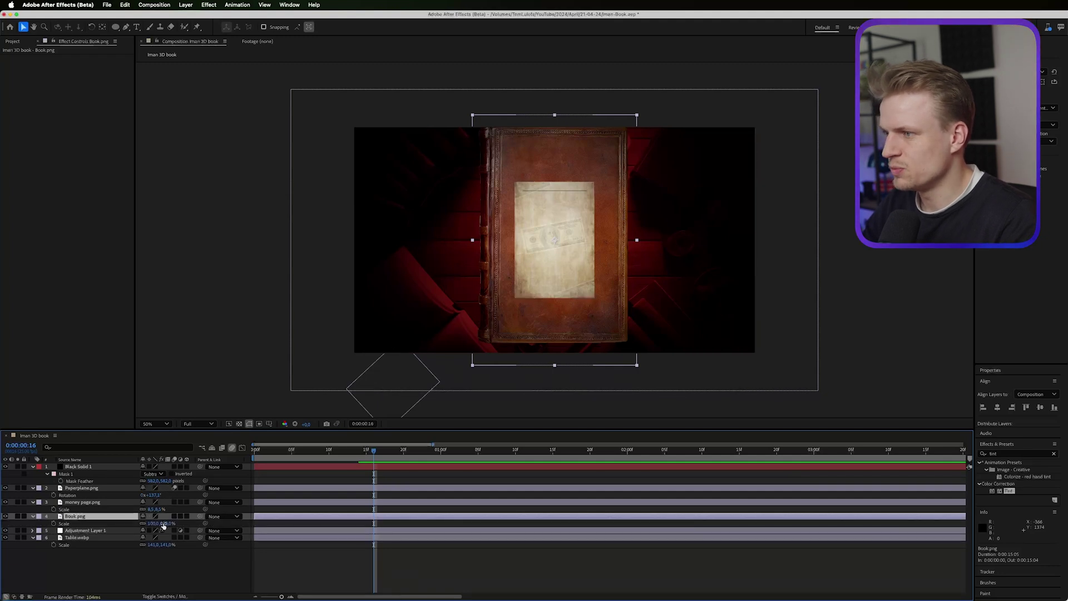
left_click_drag(163, 523, 142, 516)
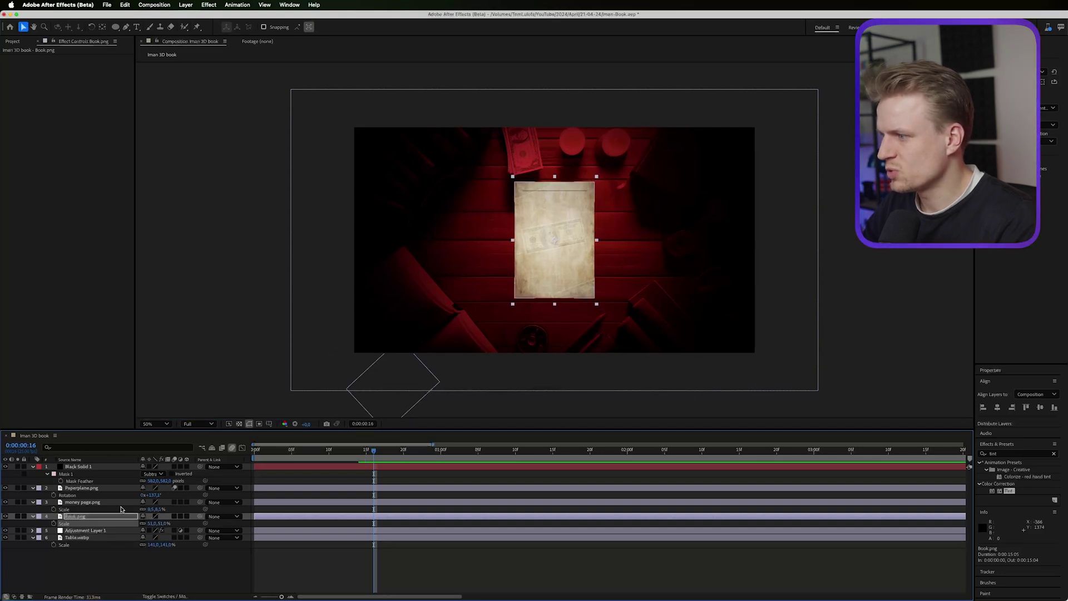
- Fade money page.png to 47% opacity
left_click(111, 488)
left_click(113, 503)
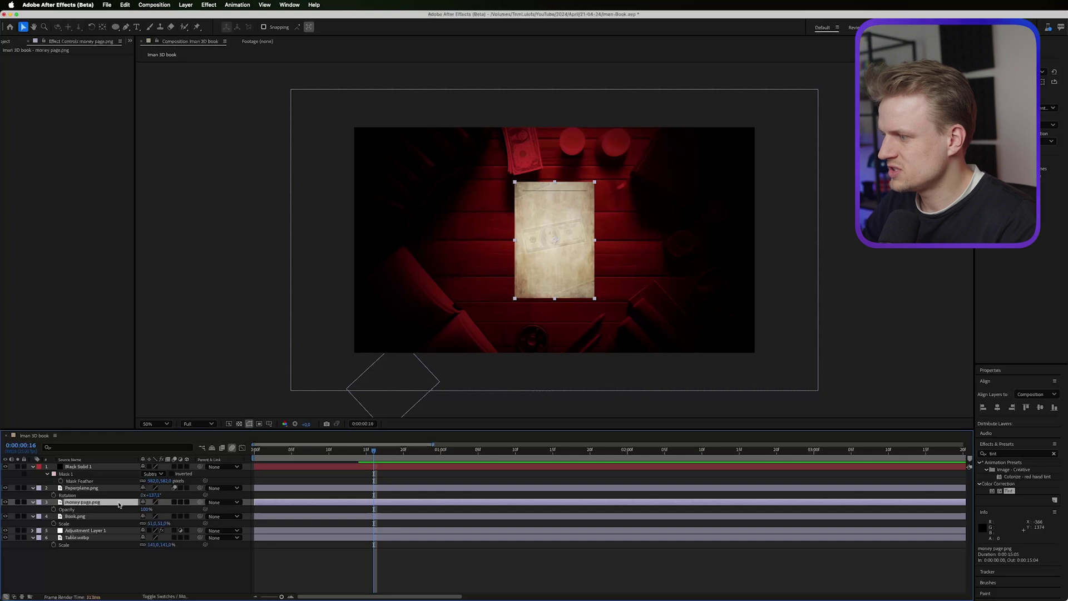
left_click_drag(146, 509, 119, 509)
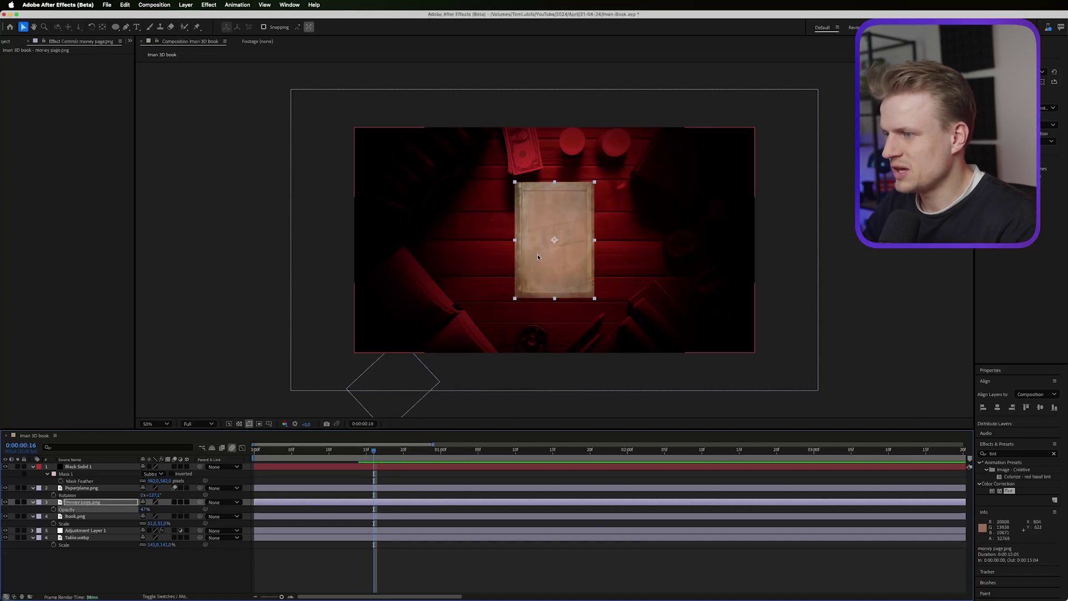
scroll(542, 256, "up", 2)
scroll(546, 256, "up", 2)
scroll(546, 256, "down", 2)
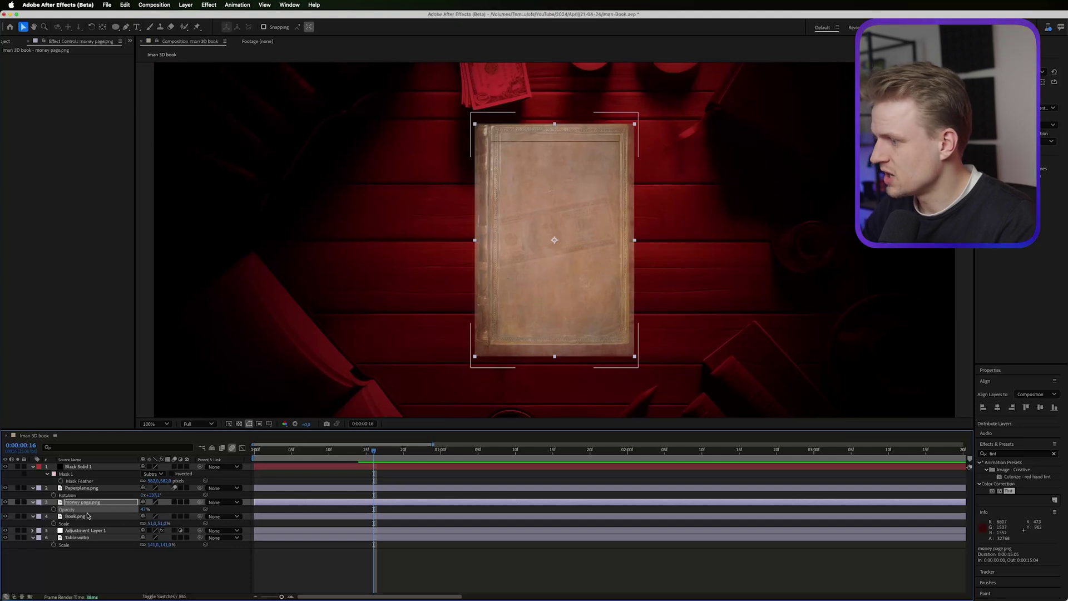
- Set Book.png scale to 53.7% and nudge it down slightly
left_click(151, 516)
left_click_drag(164, 525, 177, 521)
key("shift+Down")
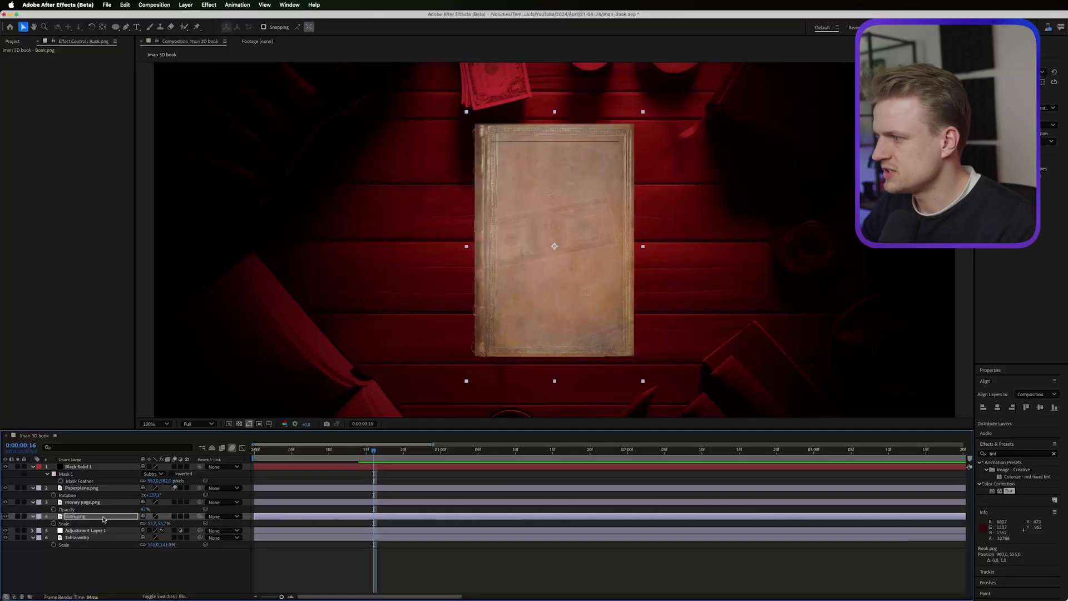
- Move money page.png beneath Book.png in the layer stack
left_click(100, 503)
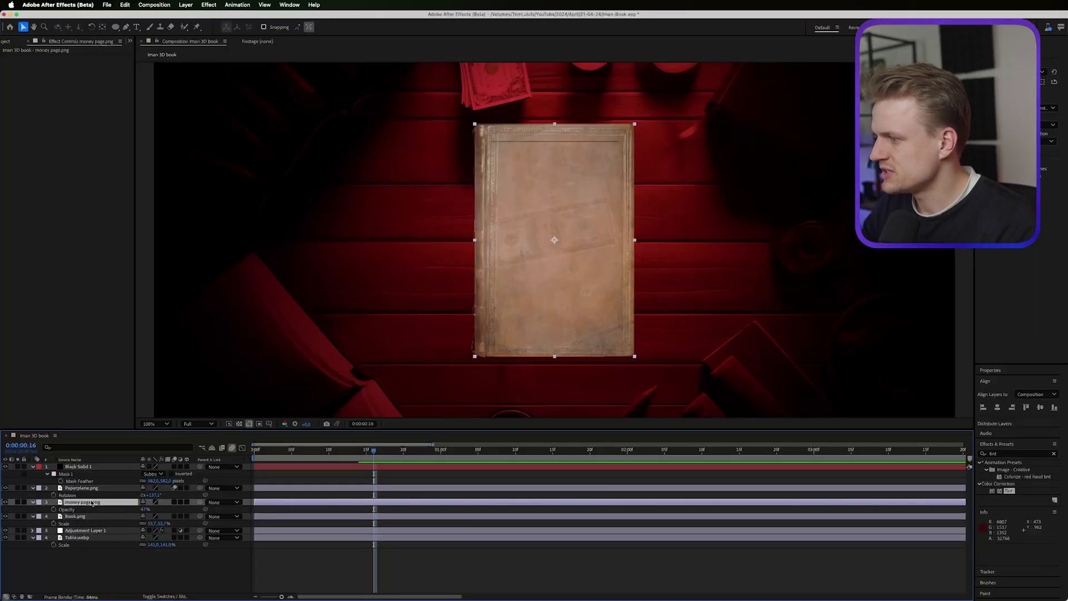
left_click_drag(92, 503, 94, 527)
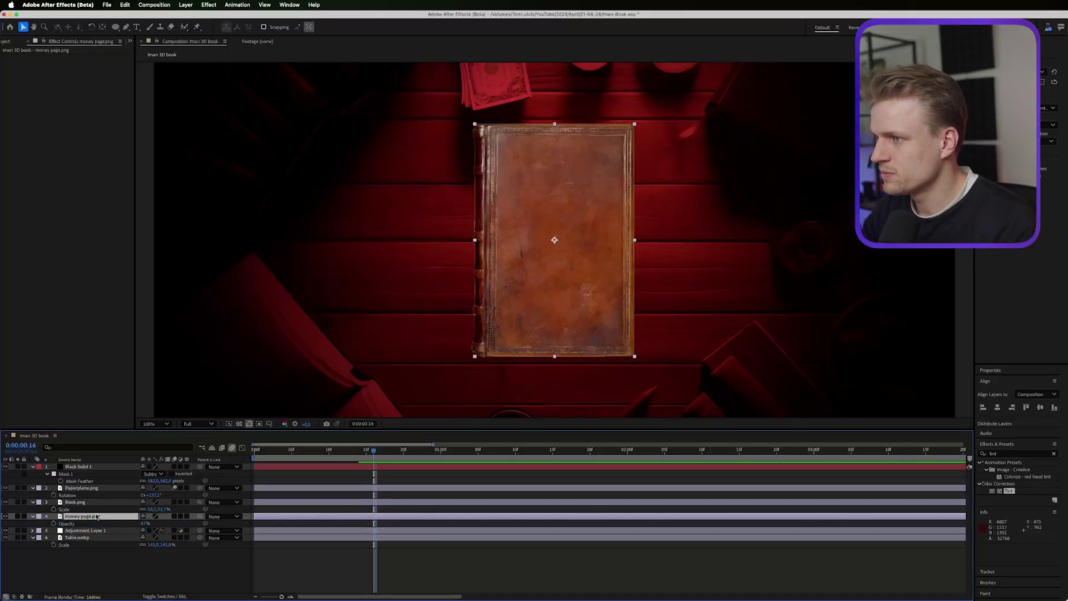
left_click(134, 568)
scroll(673, 233, "down", 1)
scroll(672, 234, "up", 1)
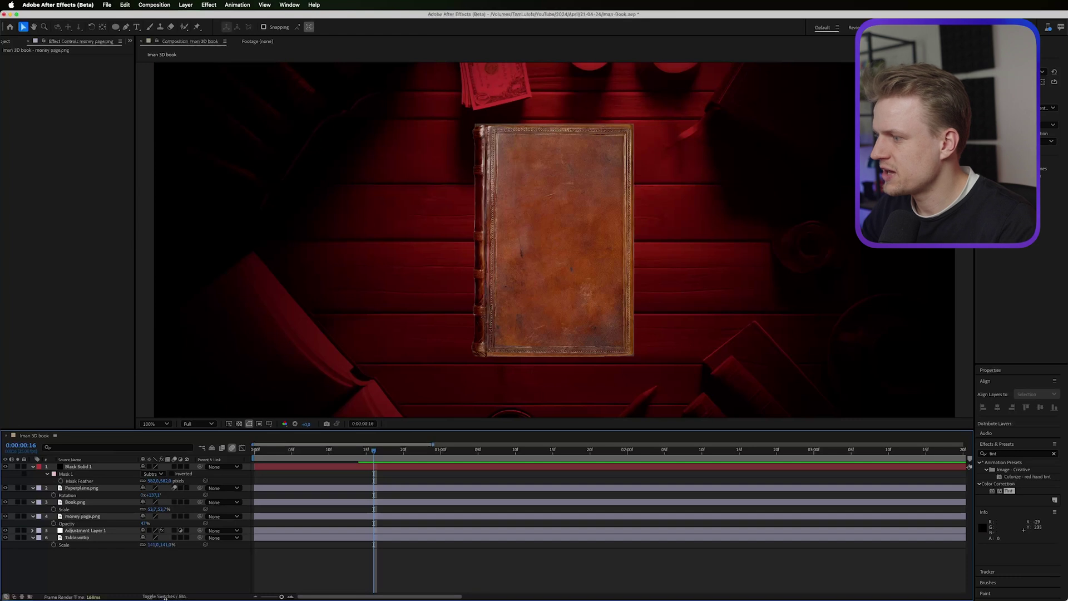
left_click(132, 4)
- Add a black solid and place it beneath money page.png
mouse_move(186, 5)
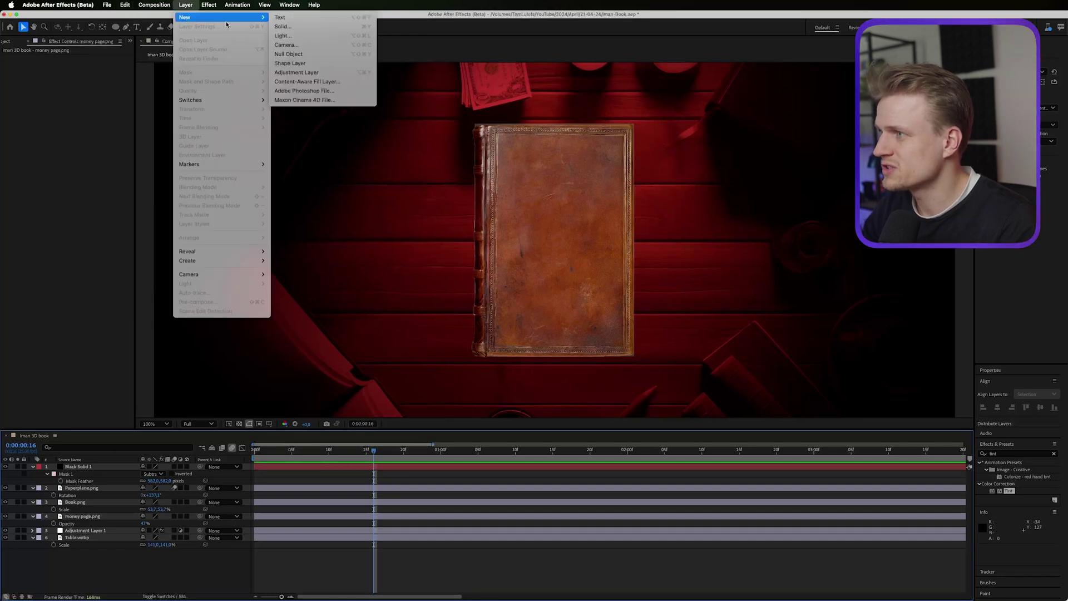
left_click(289, 26)
left_click(847, 364)
left_click_drag(91, 470, 92, 529)
- Mask the solid with a rectangle around the book and expose its Mask Feather
left_click_drag(116, 26, 162, 27)
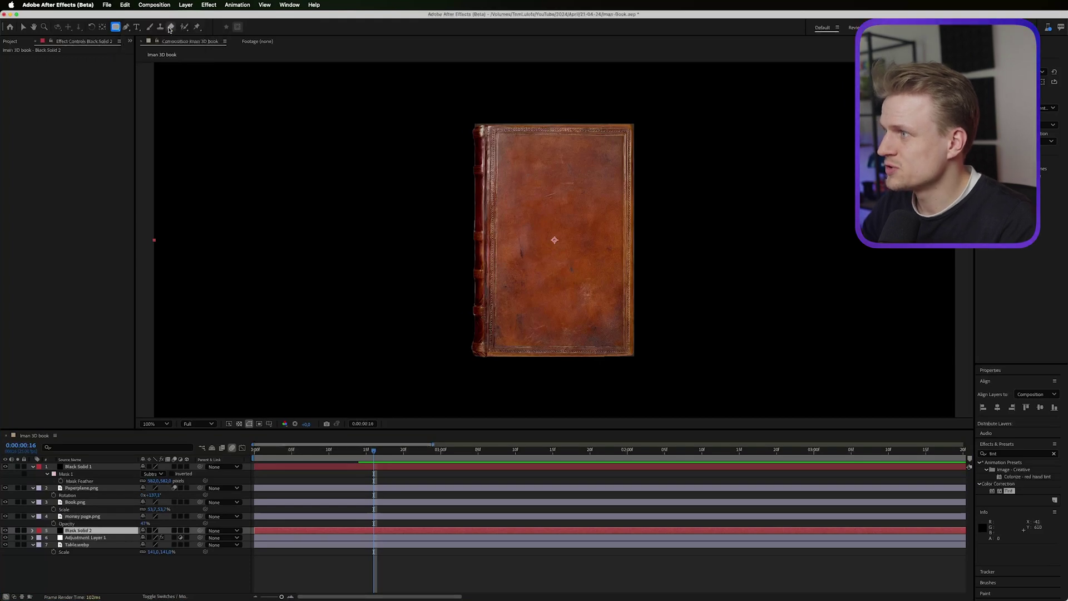
left_click_drag(473, 122, 633, 357)
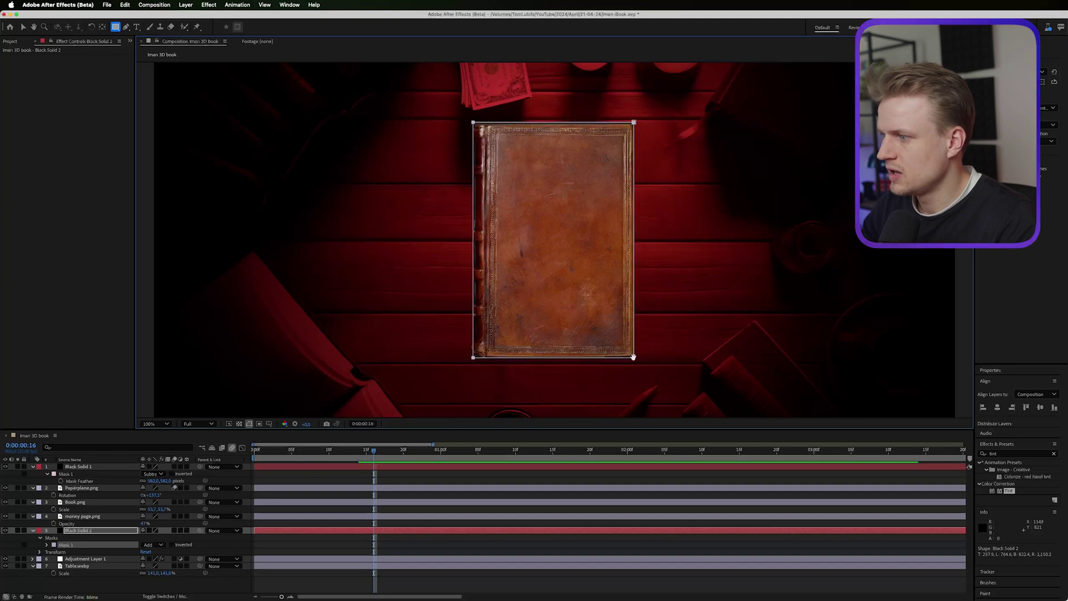
key("f")
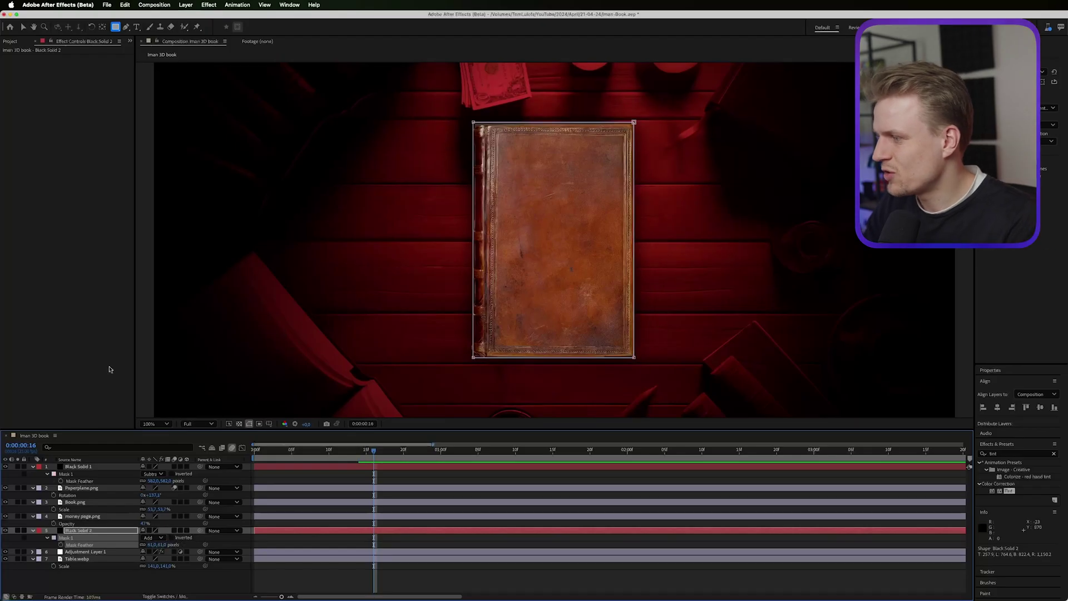
- Scale Black Solid 2 to 104.3% so the shadow spreads just past the cover
left_click(90, 518)
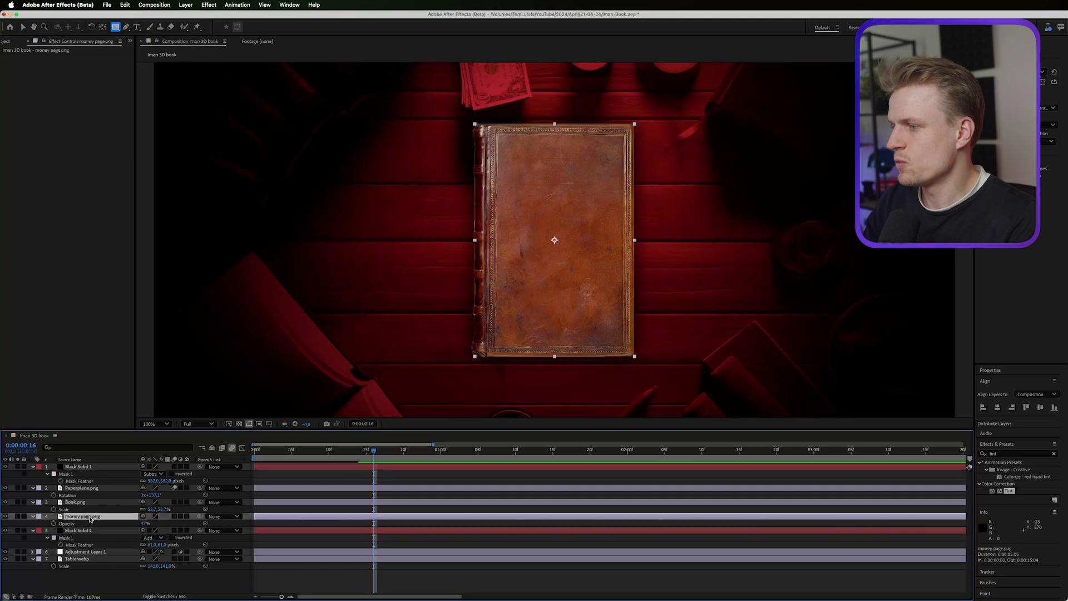
key("super+shift+a")
key("v")
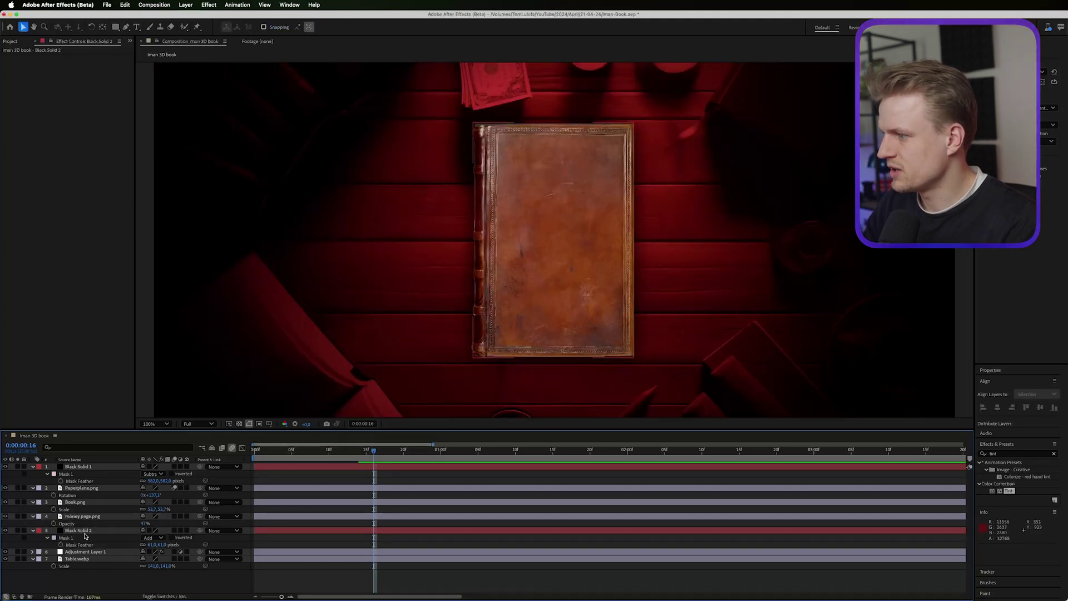
left_click(122, 531)
key("s")
mouse_move(164, 535)
left_mouse_down()
mouse_move(149, 524)
mouse_move(141, 539)
mouse_move(165, 539)
left_mouse_up()
key("t")
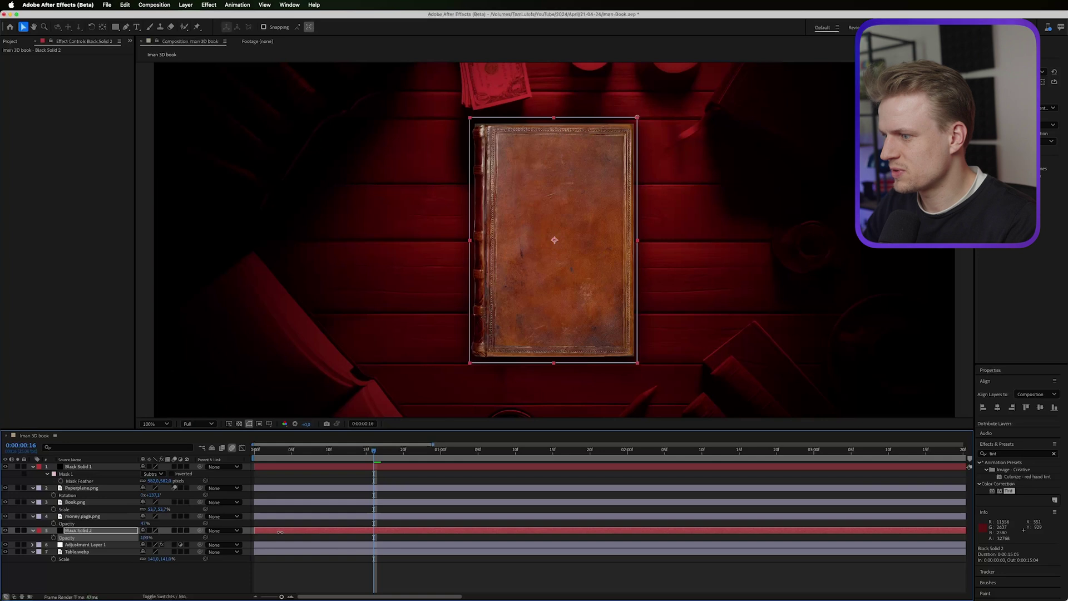
left_click(327, 572)
scroll(606, 217, "down", 1)
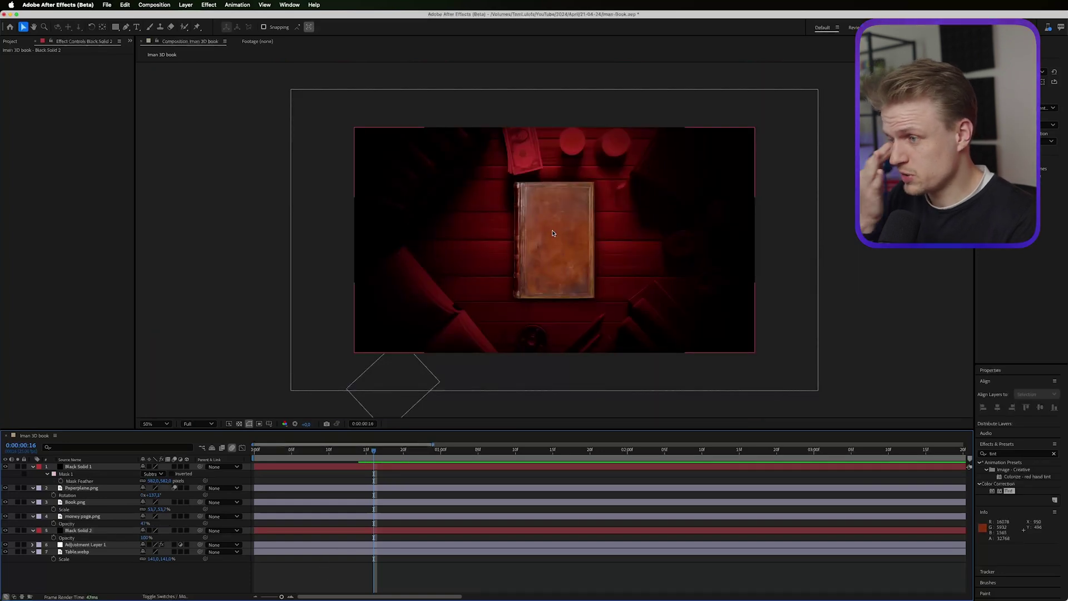
left_click(116, 503)
key("period")
key("period")
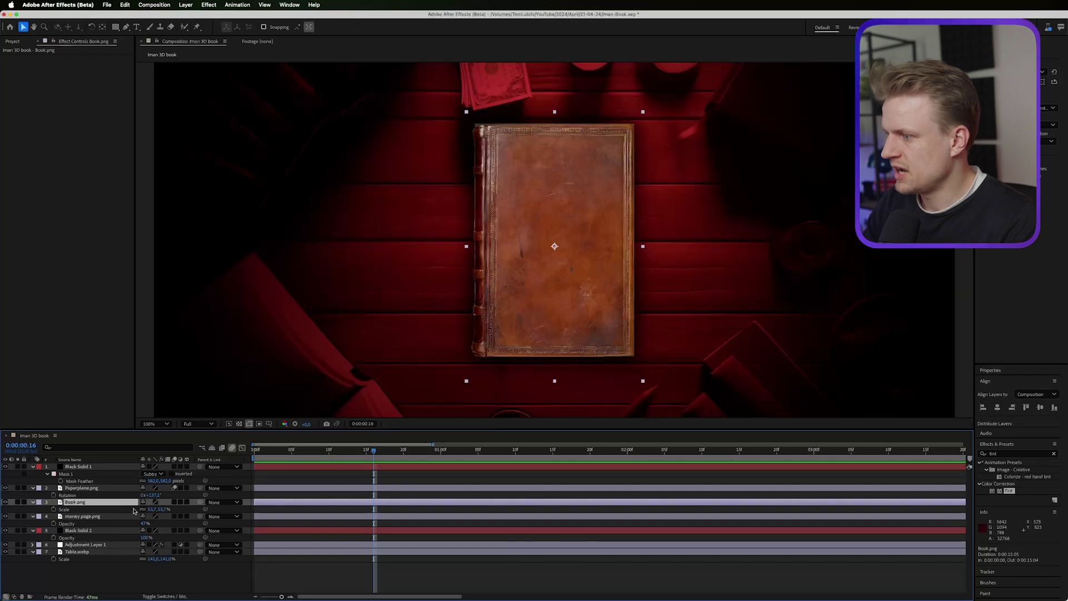
left_click_drag(159, 508, 164, 509)
left_click(104, 515)
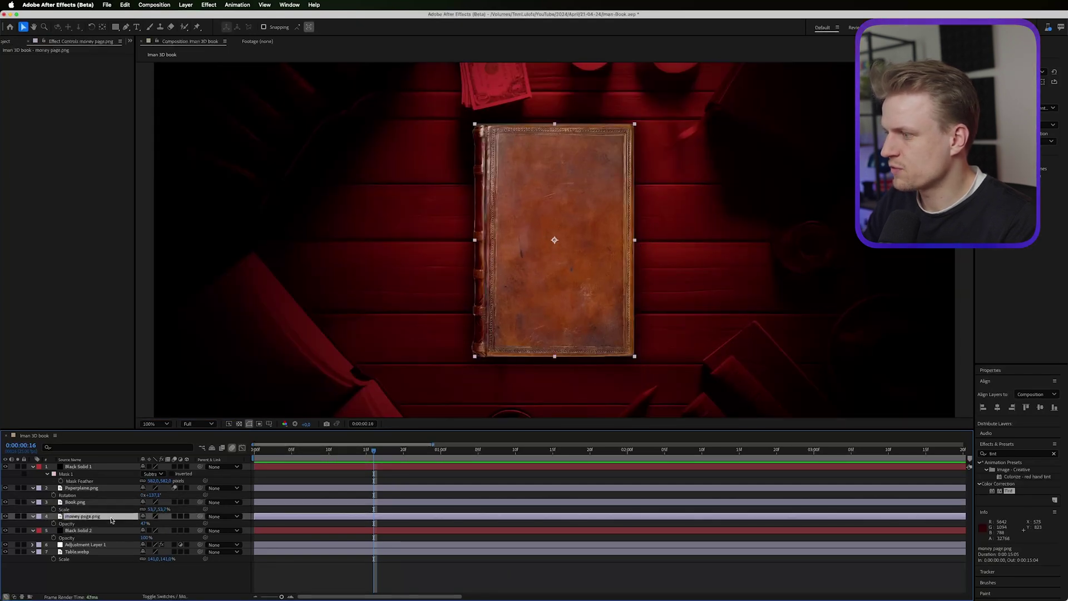
left_click_drag(201, 516, 106, 507)
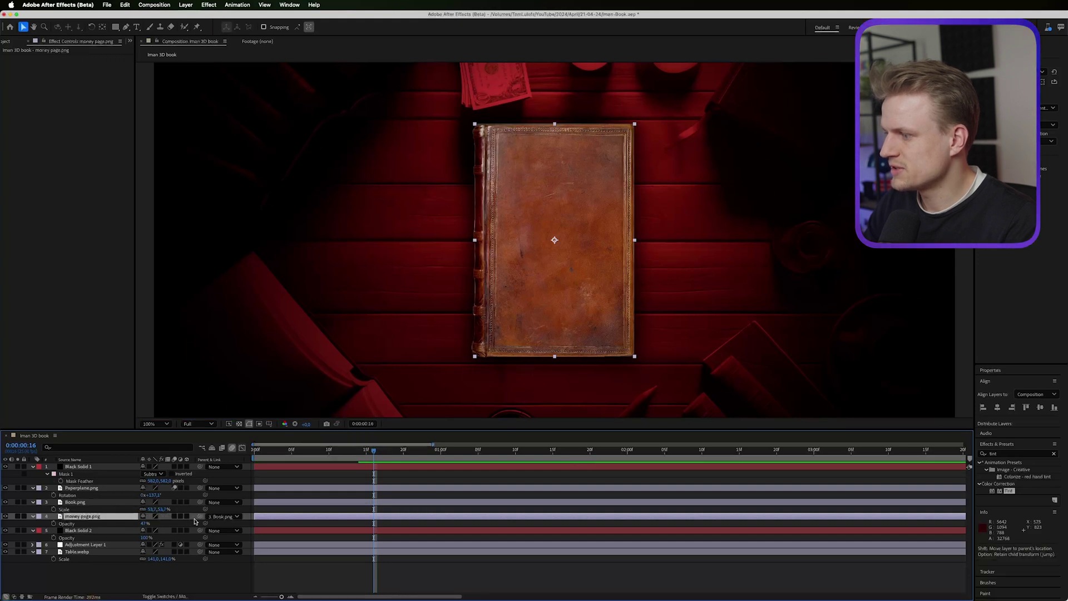
left_click_drag(200, 530, 106, 506)
left_click(106, 503)
key("s")
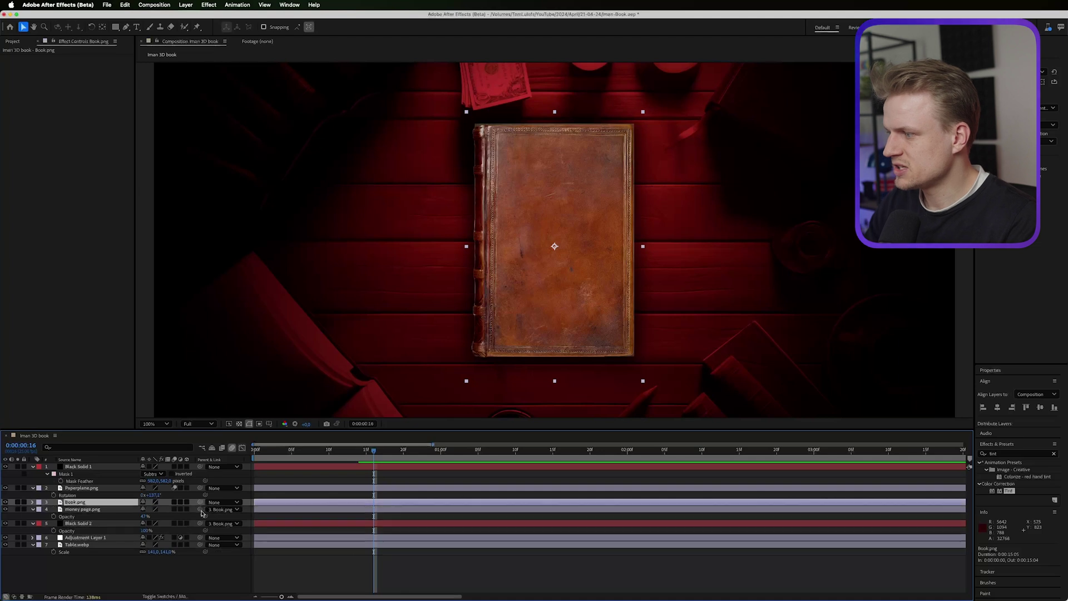
key("s")
left_click_drag(161, 509, 185, 572)
left_click(185, 572)
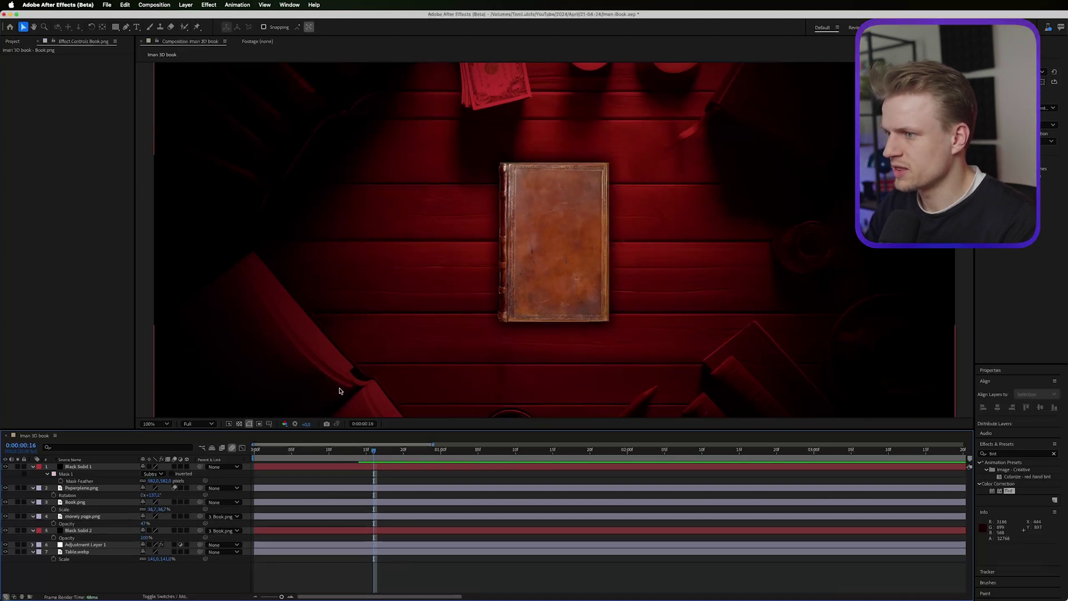
scroll(568, 140, "down", 1)
scroll(589, 189, "up", 1)
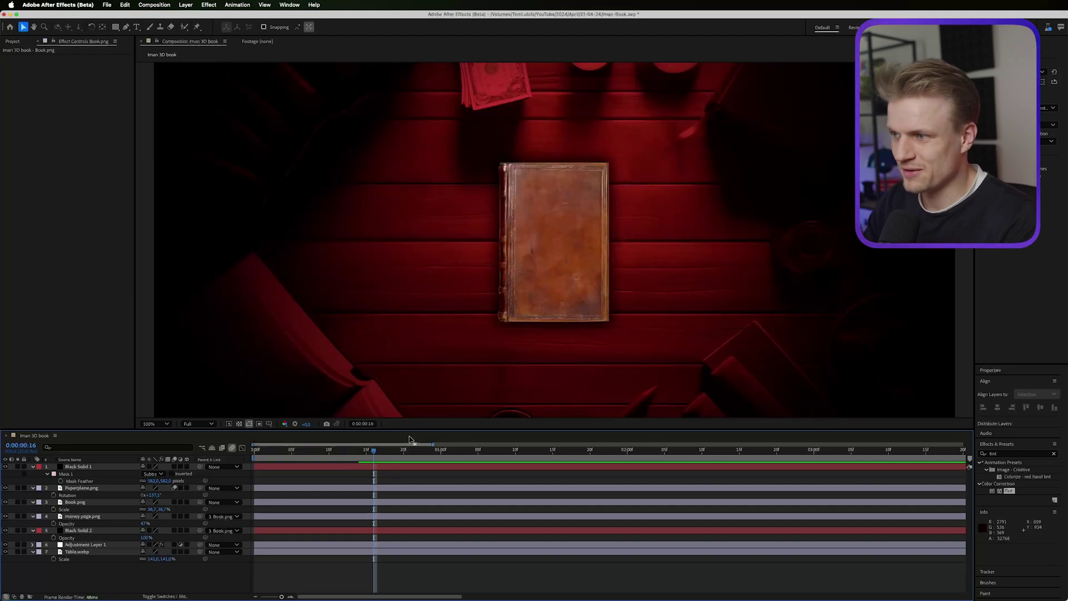
key("comma")
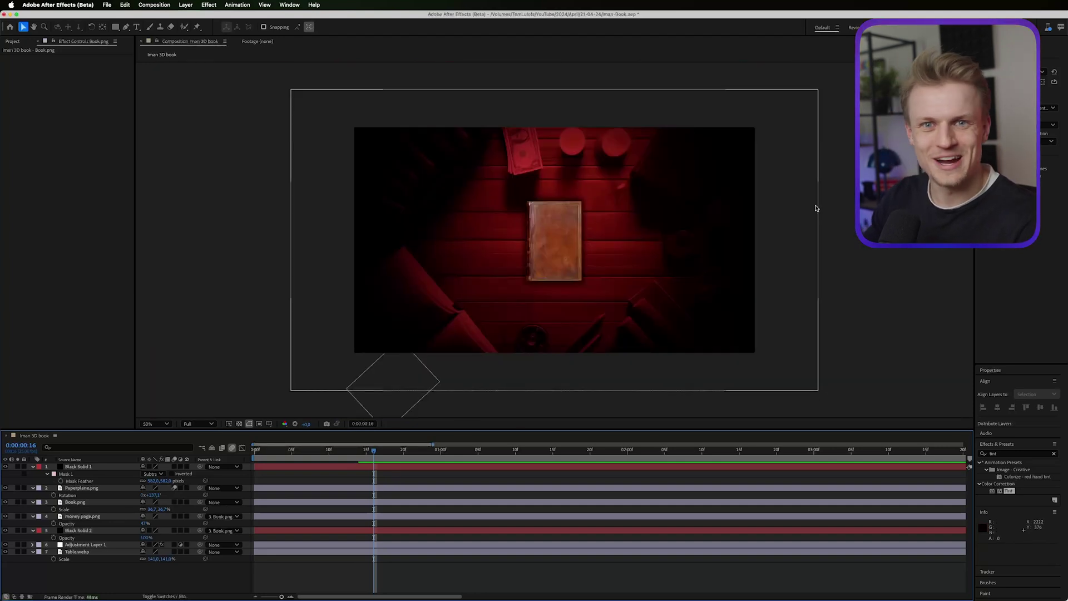
left_click(415, 516)
key("period")
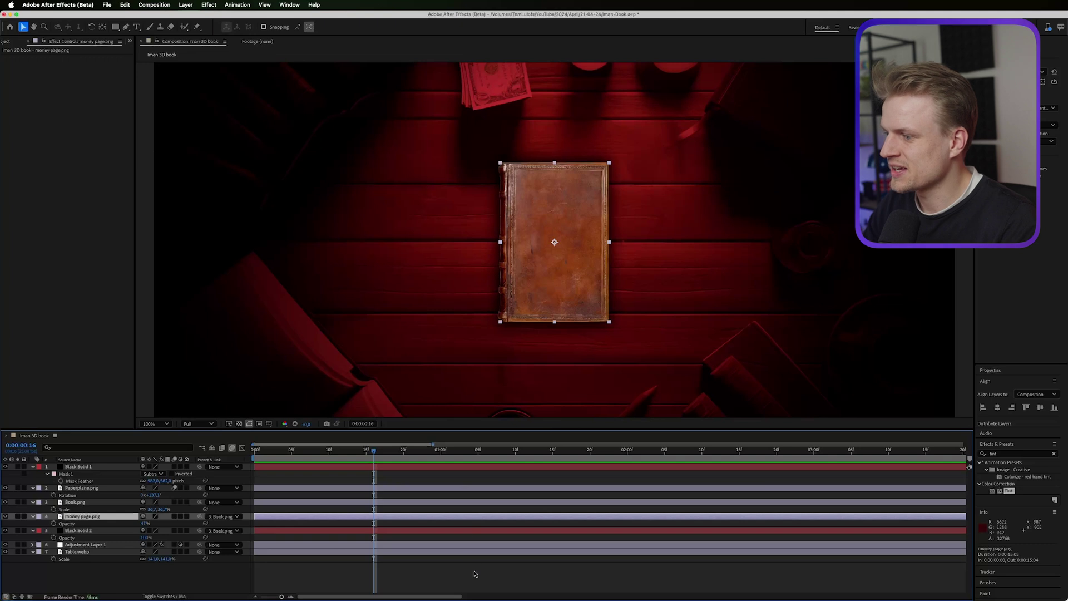
left_click(475, 574)
key("super+t")
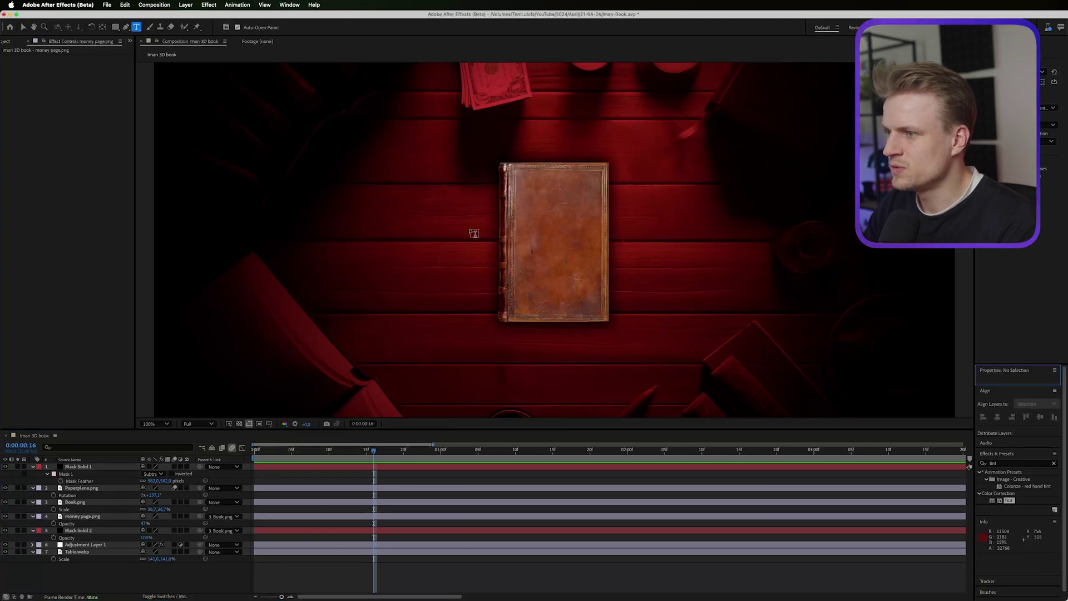
- Type '5 ways to become an editor' in a cover text box using Papyrus Regular
left_click_drag(523, 192, 594, 309)
type("5 ways")
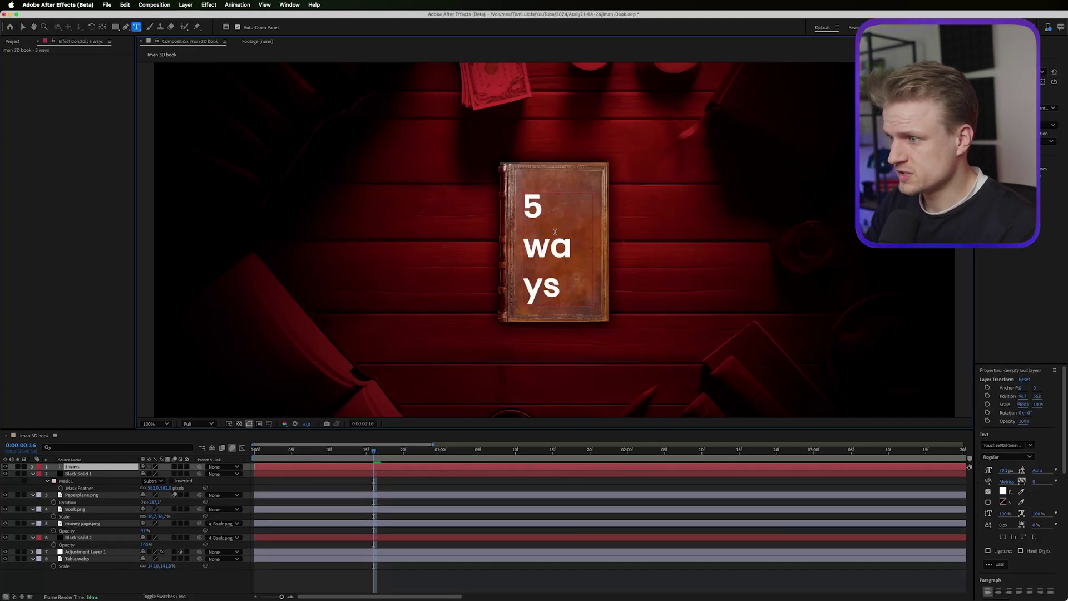
type(" to become an editor")
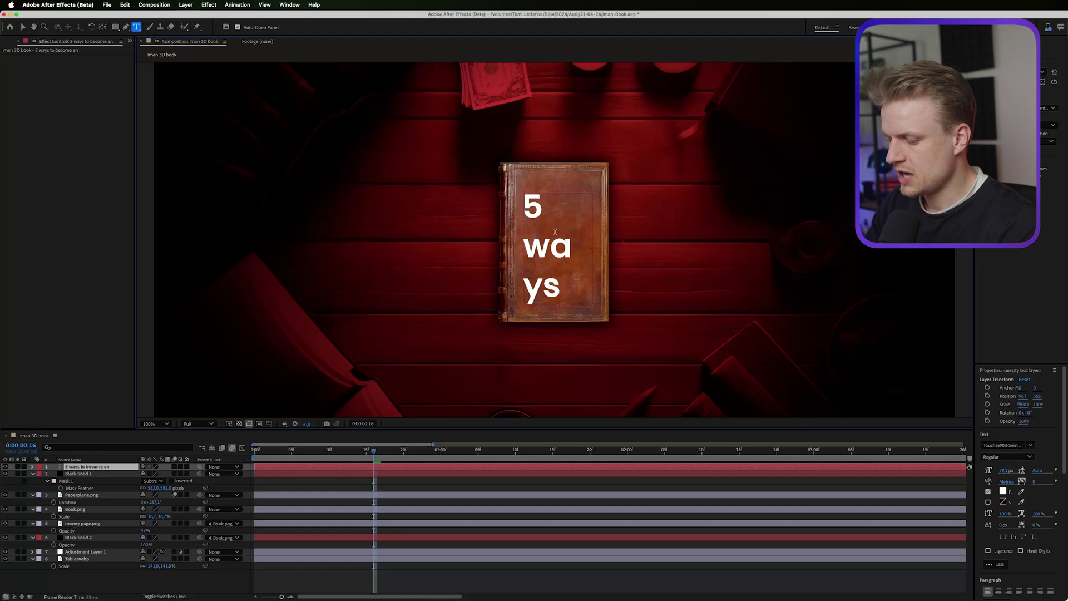
left_click(999, 445)
type("pap")
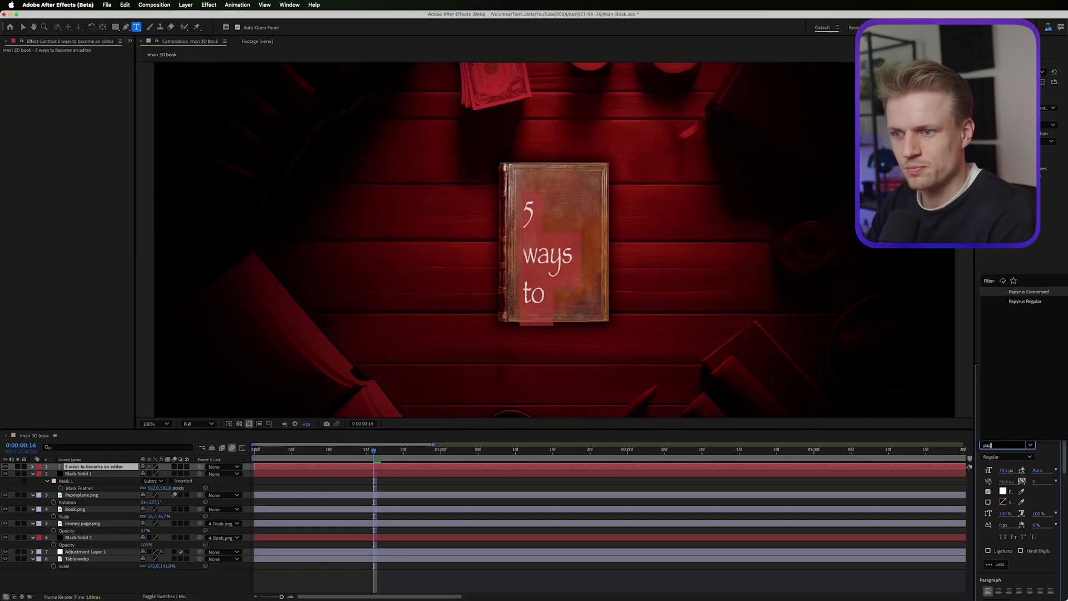
left_click(1046, 293)
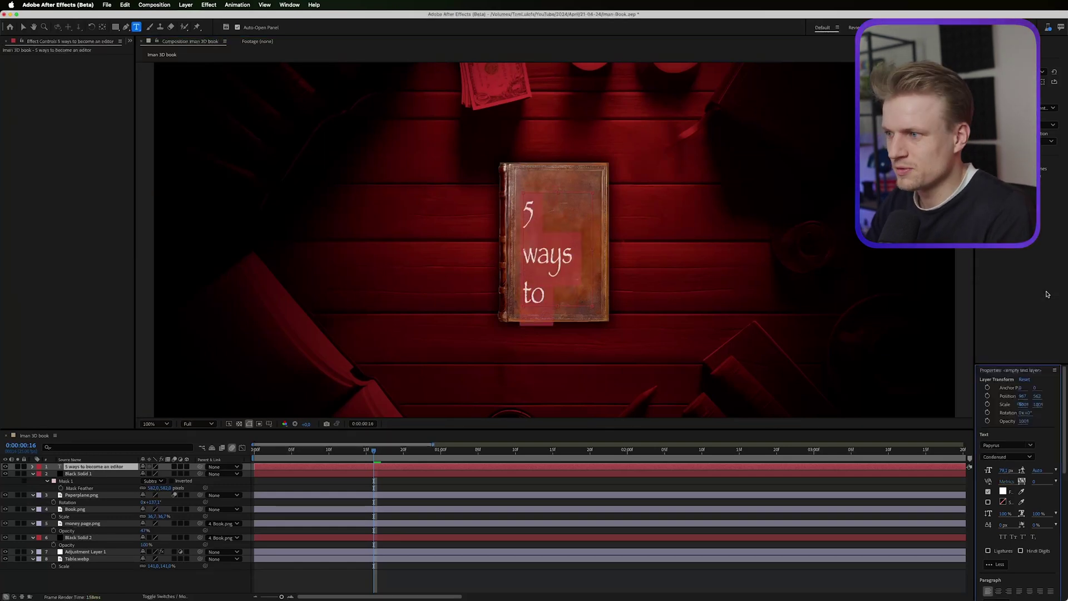
left_click(1029, 456)
left_click(1004, 478)
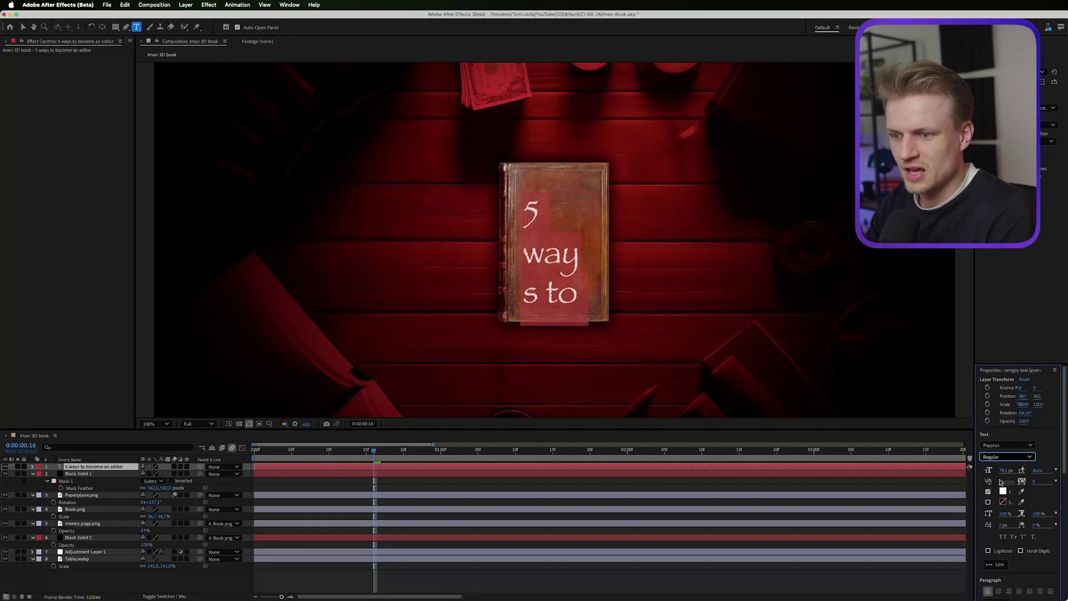
- Centre the title at about 17 px, enlarge the 5 and break it onto its own line
mouse_move(1006, 471)
left_mouse_down()
mouse_move(986, 470)
mouse_move(1009, 473)
left_mouse_up()
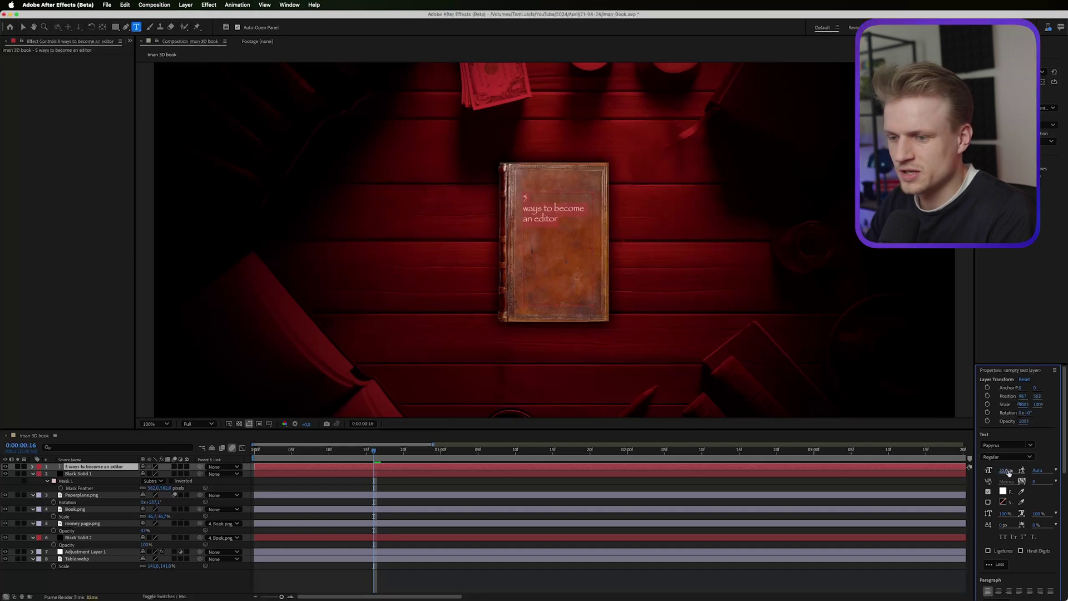
left_click(999, 592)
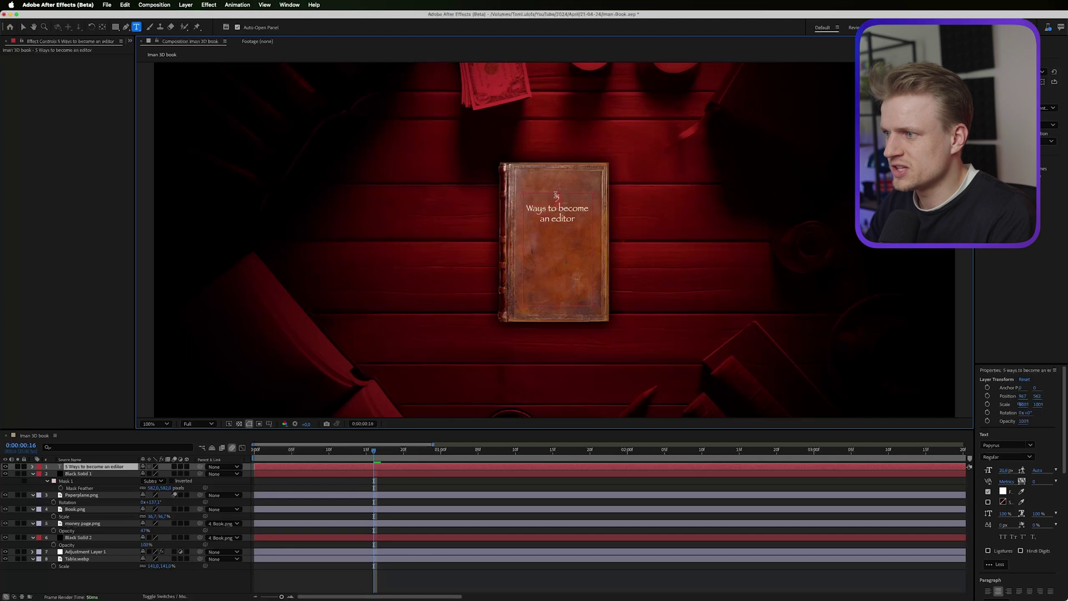
left_click_drag(1003, 470, 1028, 466)
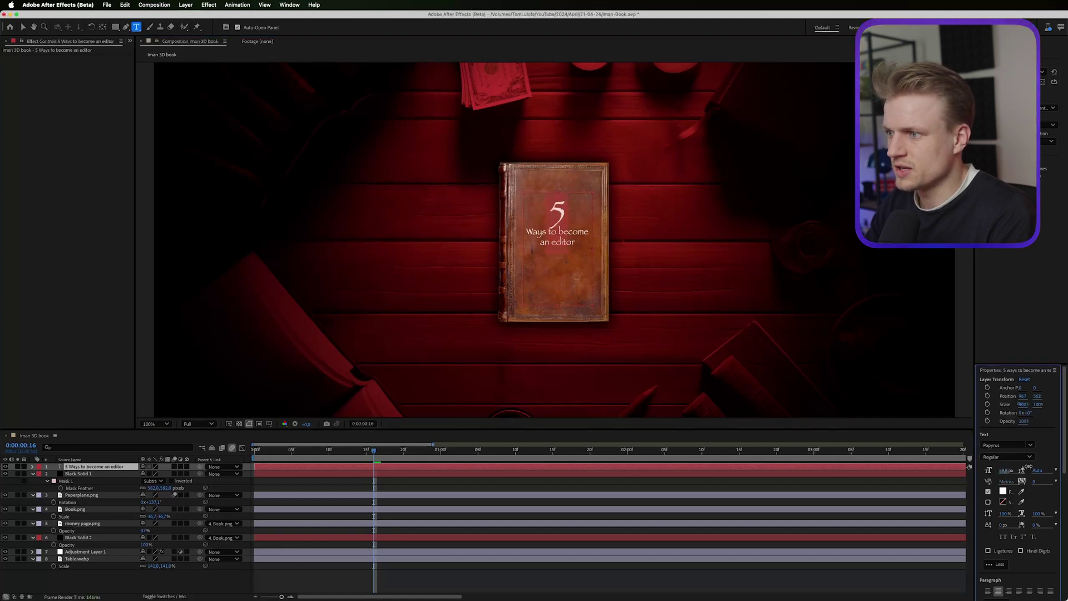
left_click(527, 234)
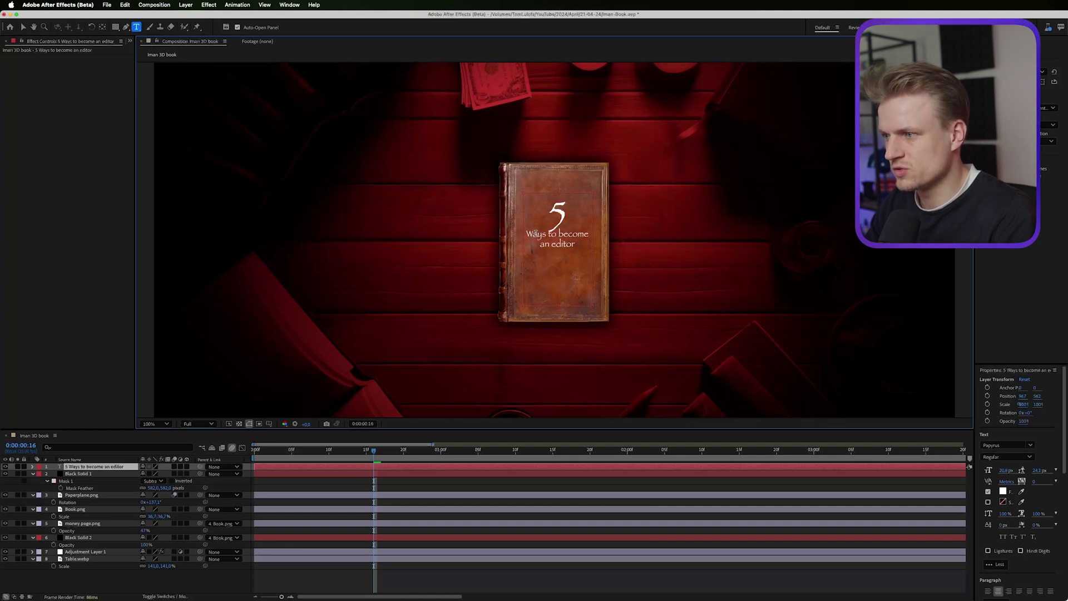
key("Return")
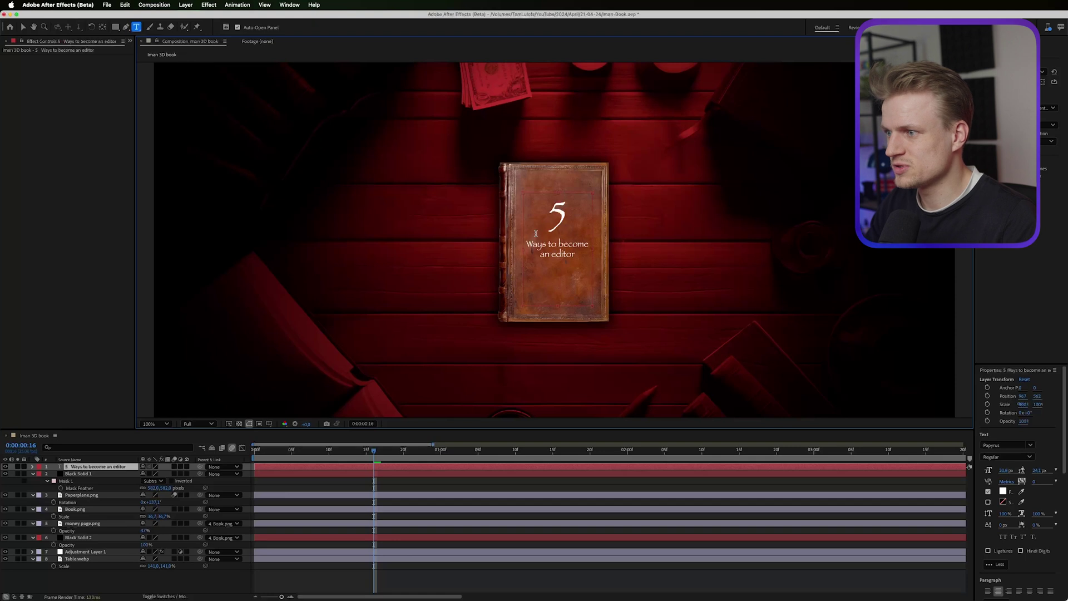
key("Return")
key("BackSpace")
key("Return")
left_click(429, 469)
- Nudge the title slightly down and move its layer just above Book.png
key("v")
key("Down")
key("Down")
key("Down")
key("Down")
key("Down")
key("Down")
key("Down")
key("Down")
key("Down")
key("Down")
key("Down")
key("Down")
key("Down")
key("Down")
key("Down")
key("Down")
key("Down")
key("Down")
key("Down")
key("Down")
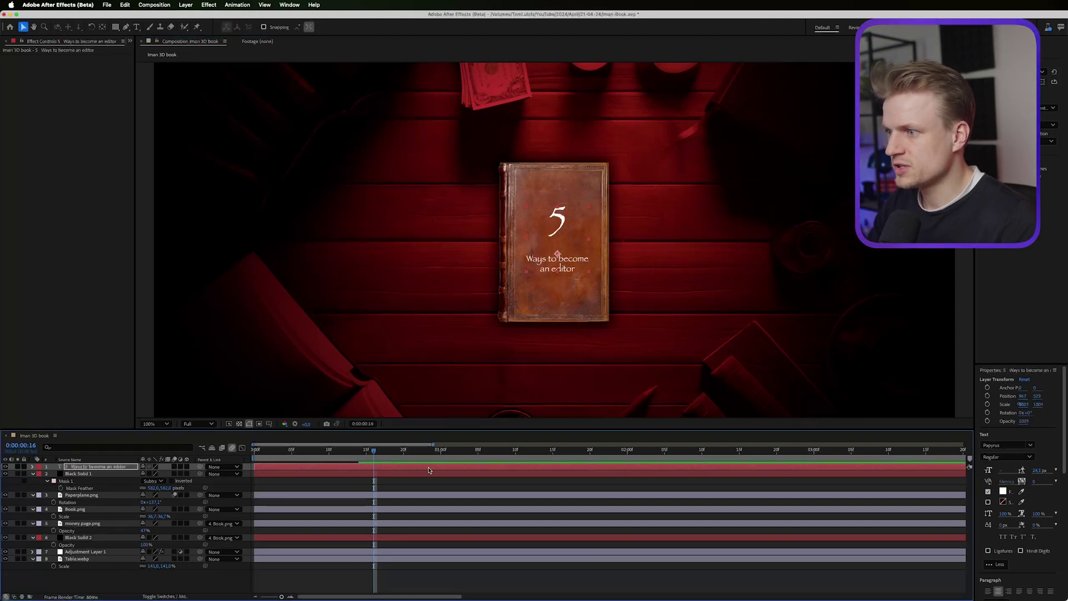
key("Up")
key("Up")
key("Up")
key("Up")
key("Up")
key("Up")
key("Up")
key("Up")
key("Up")
key("Up")
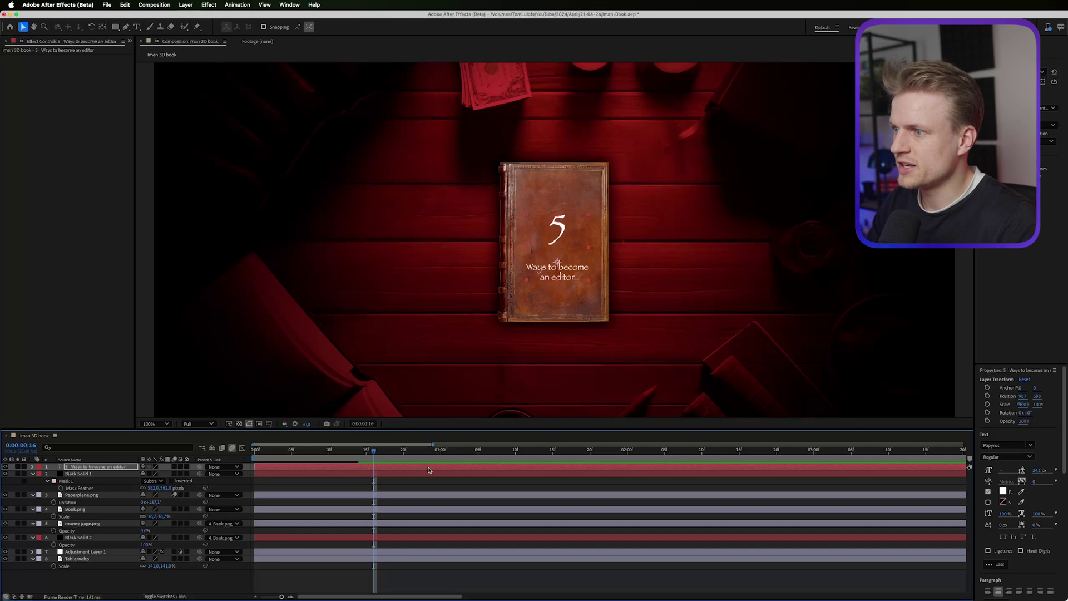
key("Down")
key("Down")
key("Down")
key("Down")
left_click_drag(98, 467, 98, 507)
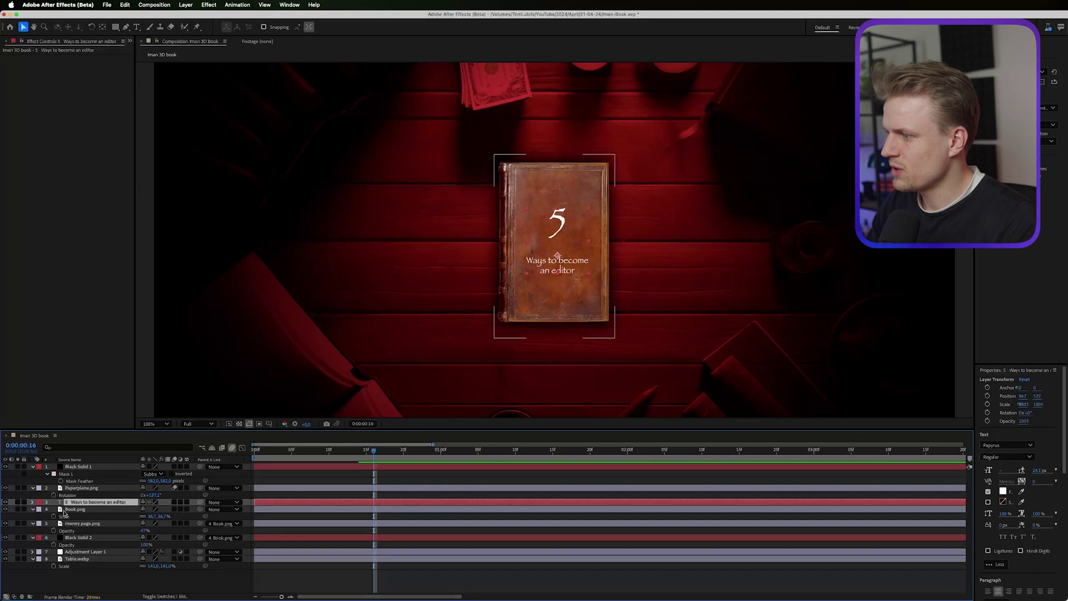
- Duplicate the title layer and move the copy below Book.png
left_click(92, 524)
left_click(89, 502)
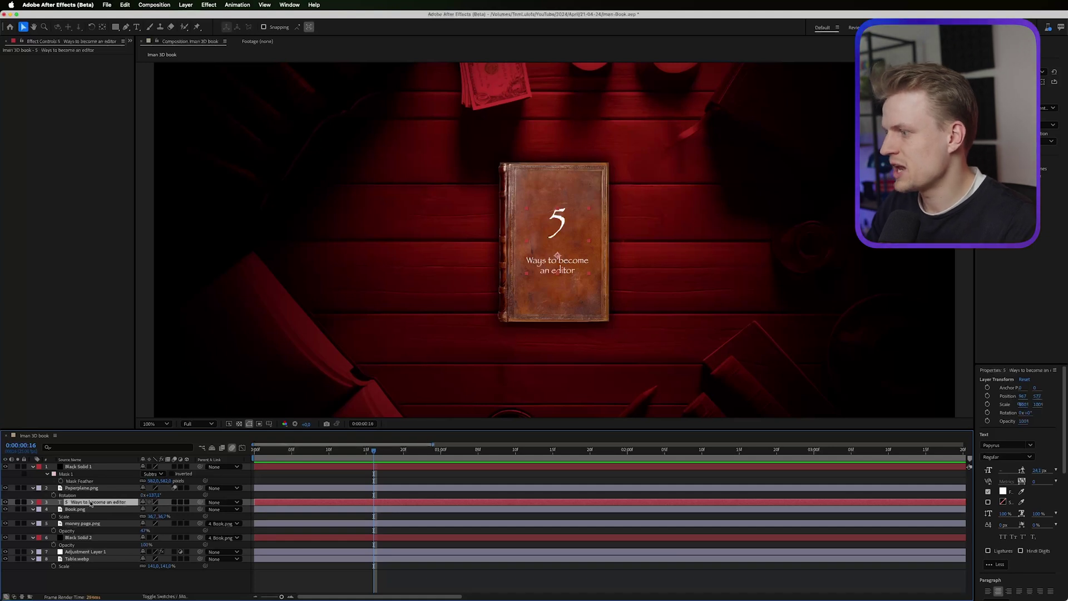
key("ctrl+d")
left_click_drag(89, 501, 88, 524)
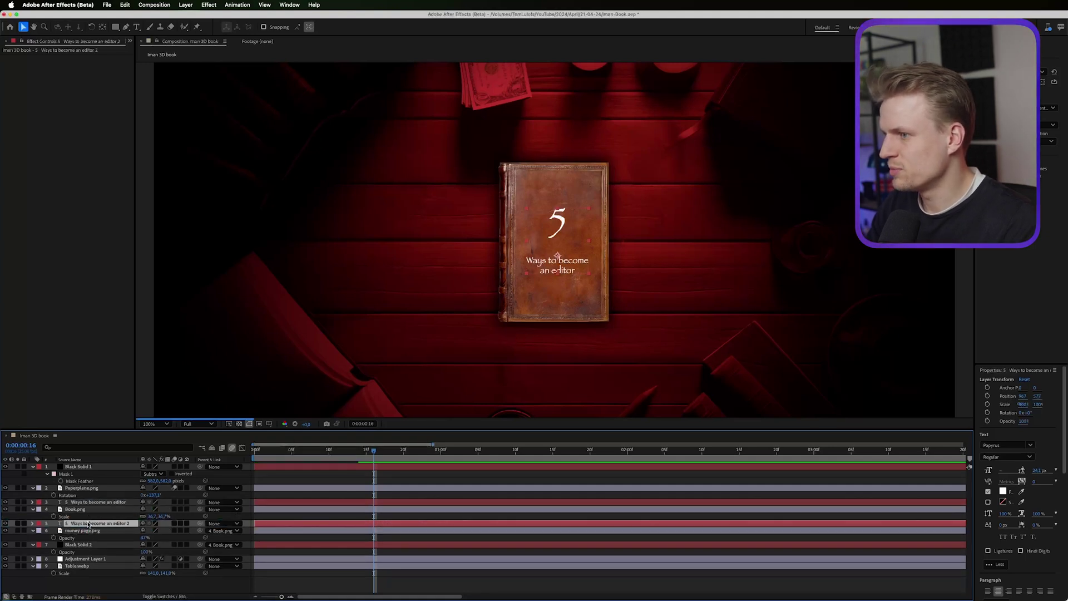
- Hide Book.png and raise money page.png opacity to 100%
left_click(78, 502)
left_click(73, 510)
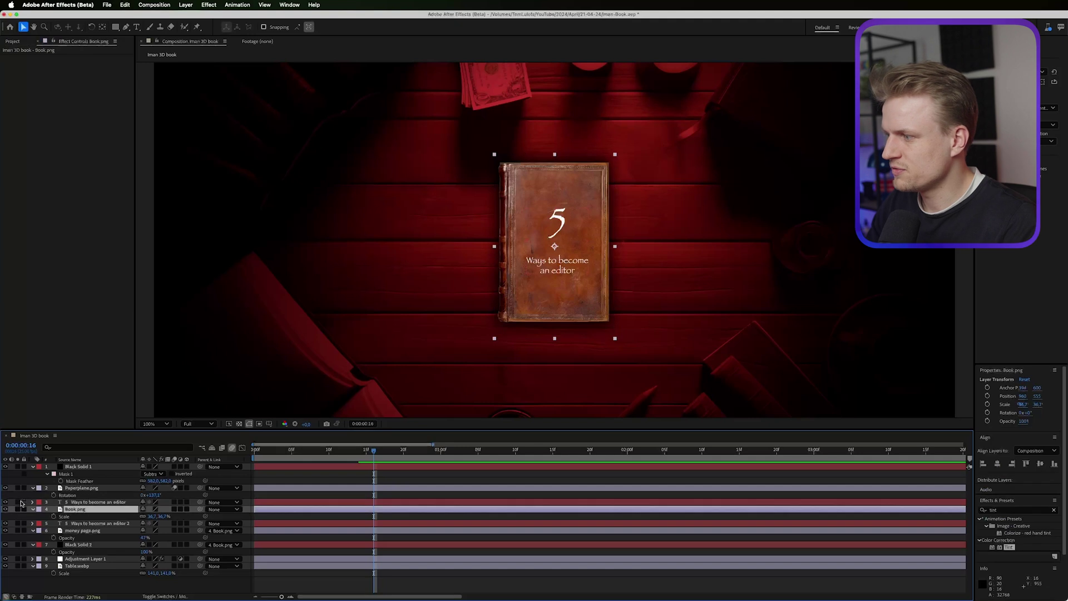
left_click(6, 503)
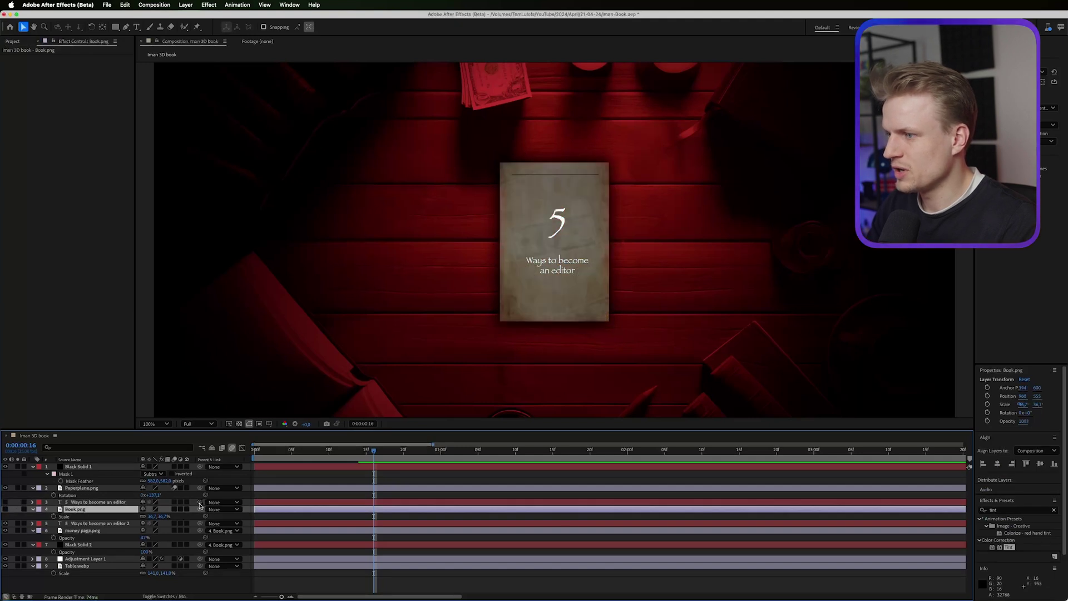
left_click_drag(145, 538, 189, 538)
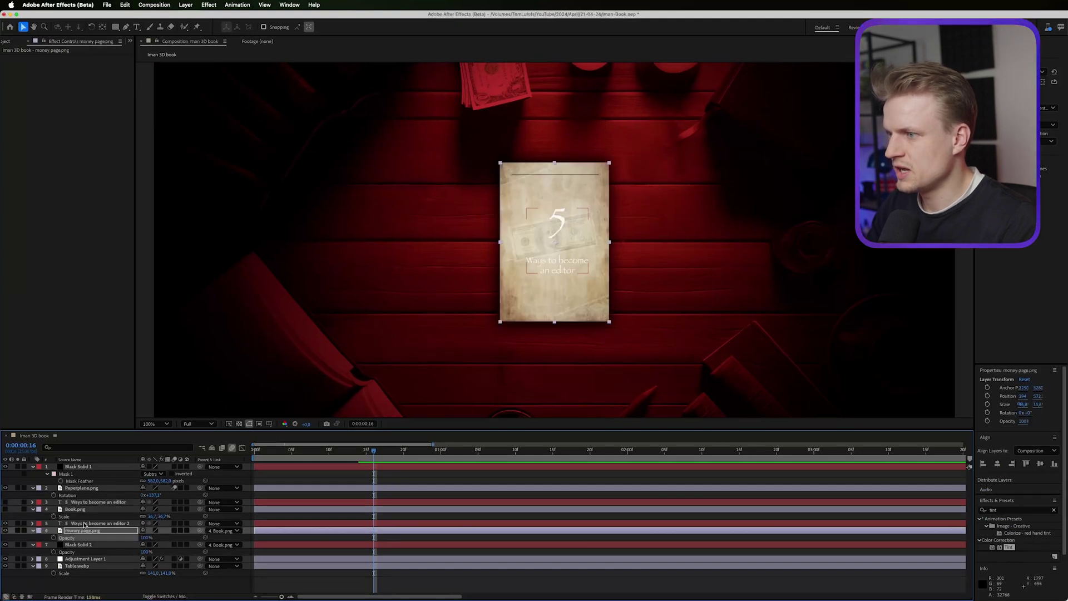
left_click(100, 523)
scroll(688, 397, "down", 1)
scroll(453, 296, "up", 2)
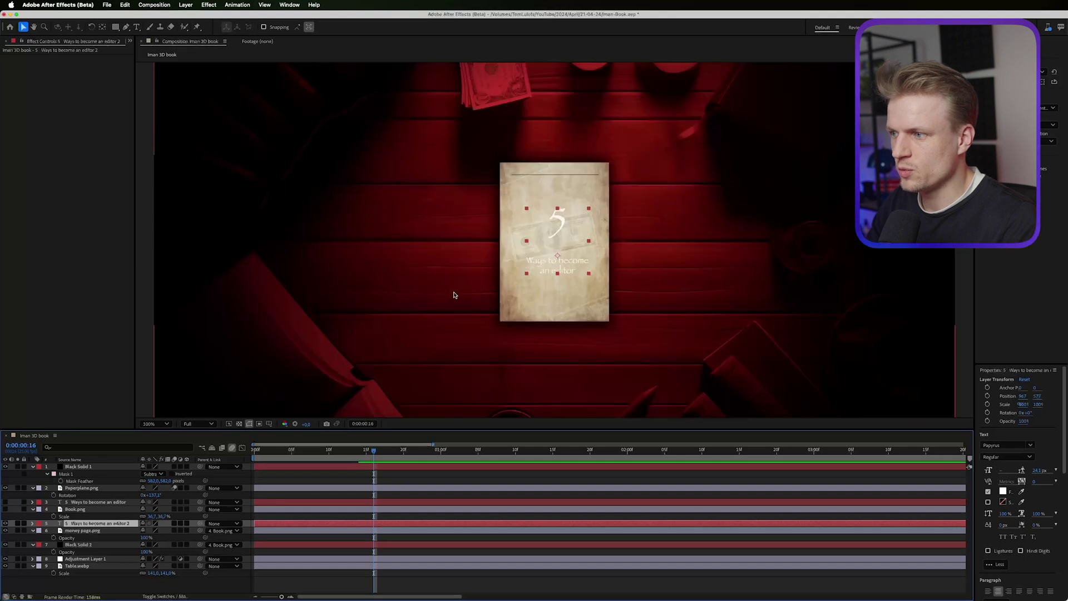
- Make the page title text near-black and finish the tip 'Always be learning'
left_click(1004, 492)
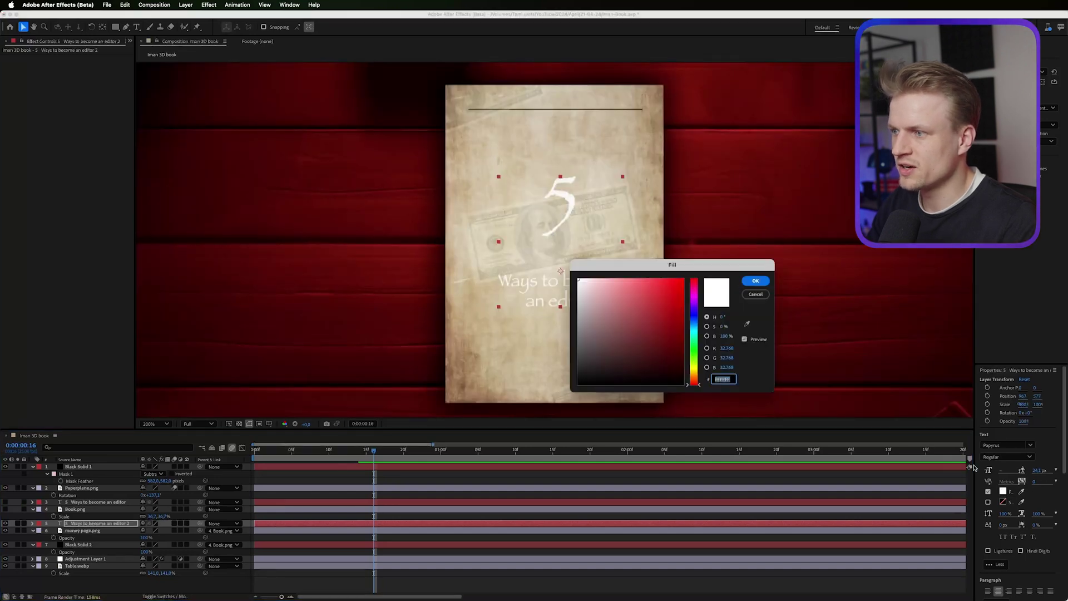
left_click_drag(625, 358, 519, 376)
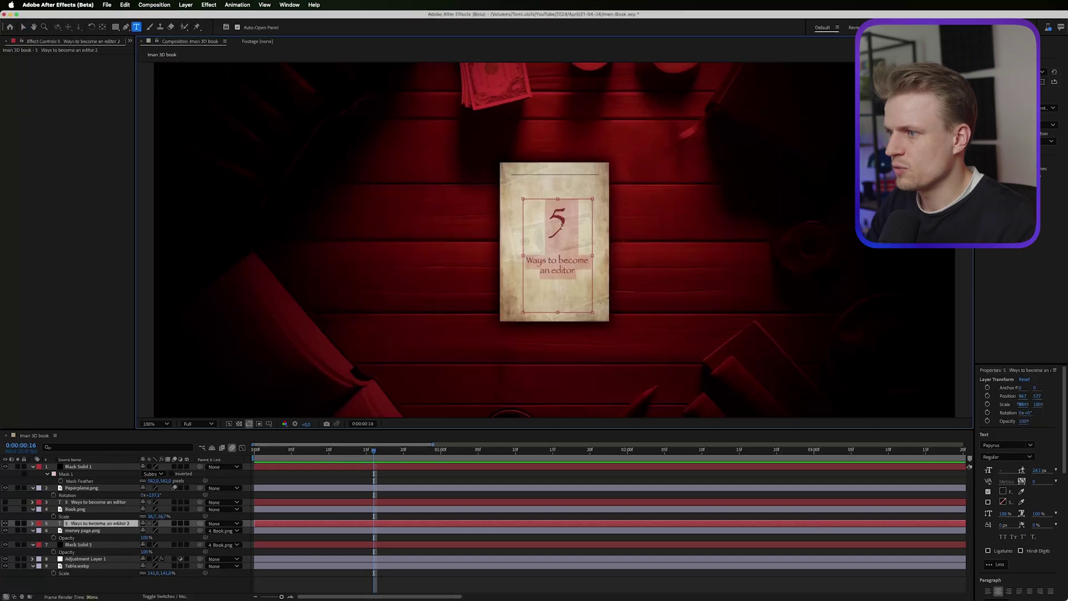
left_click(563, 220)
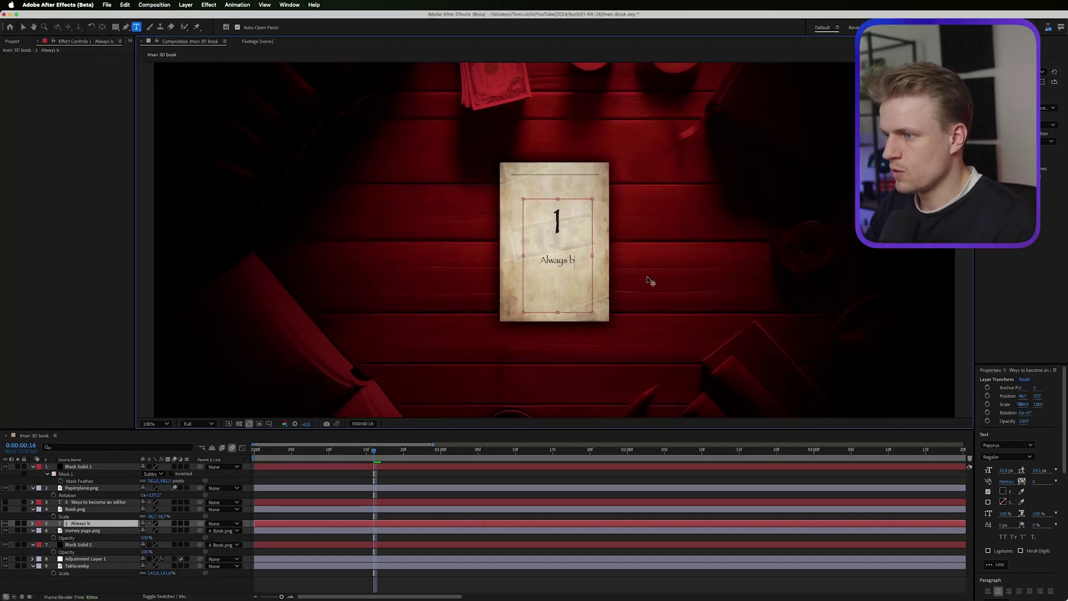
type("e learning")
key("Escape")
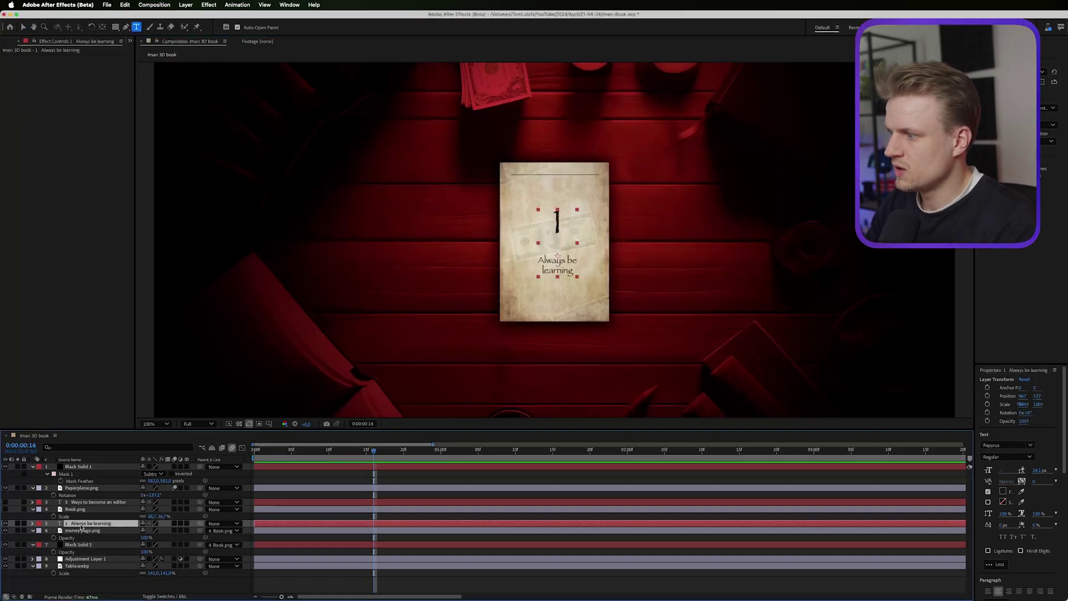
- Duplicate the tip text and money page, move the copy lower, and hide page 1
left_click(81, 530, "shift")
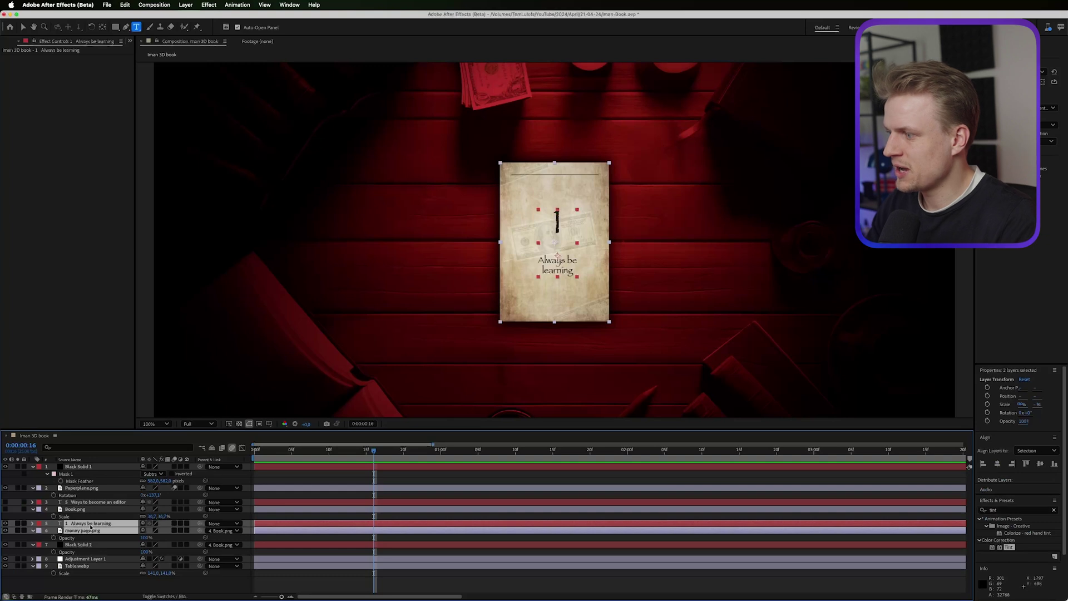
key("super+d")
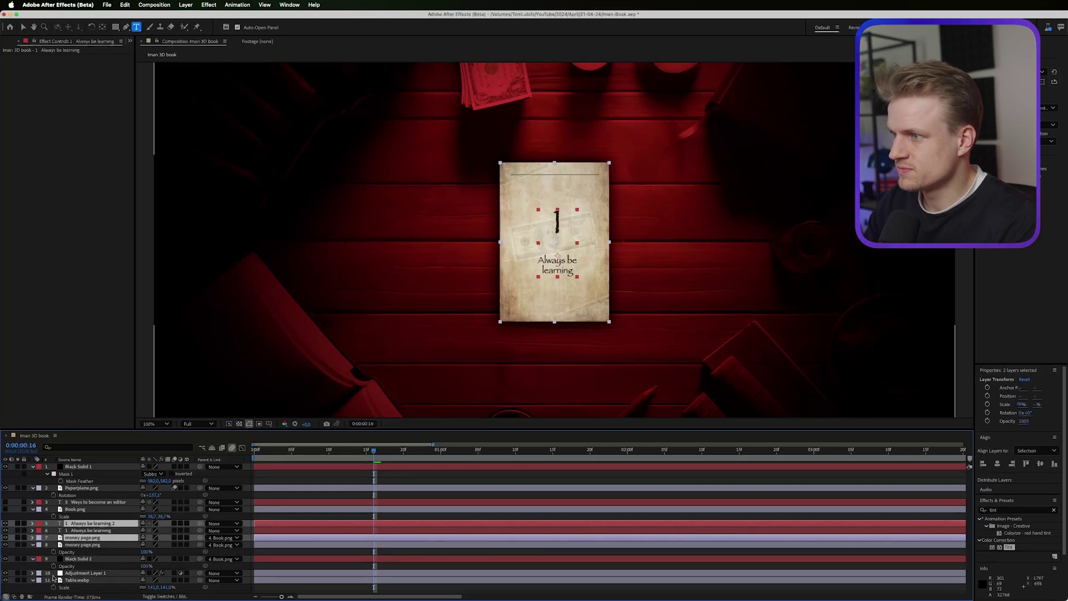
left_click_drag(78, 545, 80, 553)
left_click(74, 524)
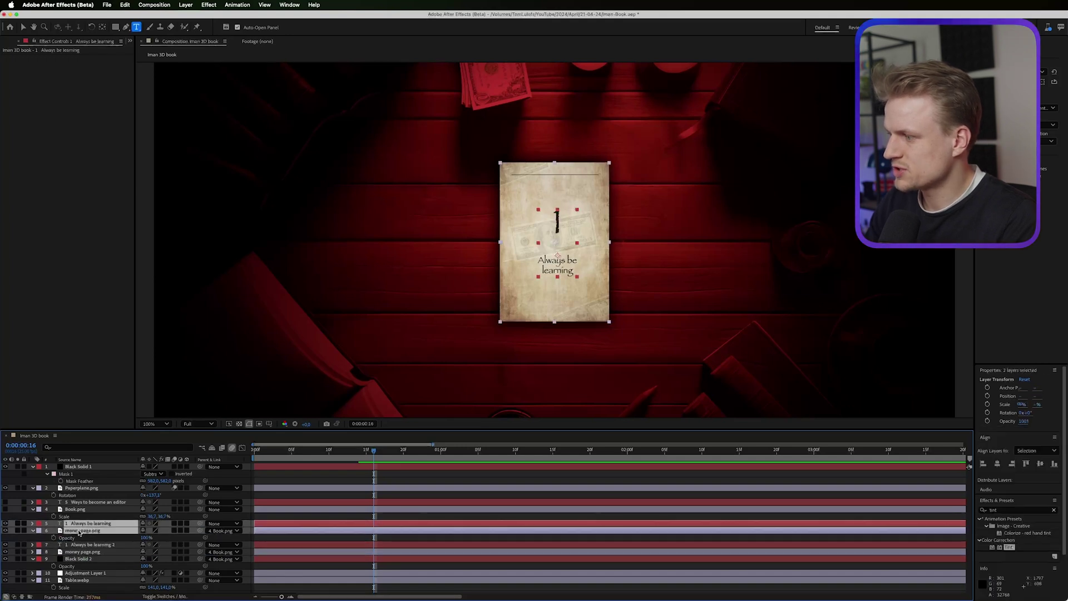
left_click(79, 545)
left_click(80, 551, "shift")
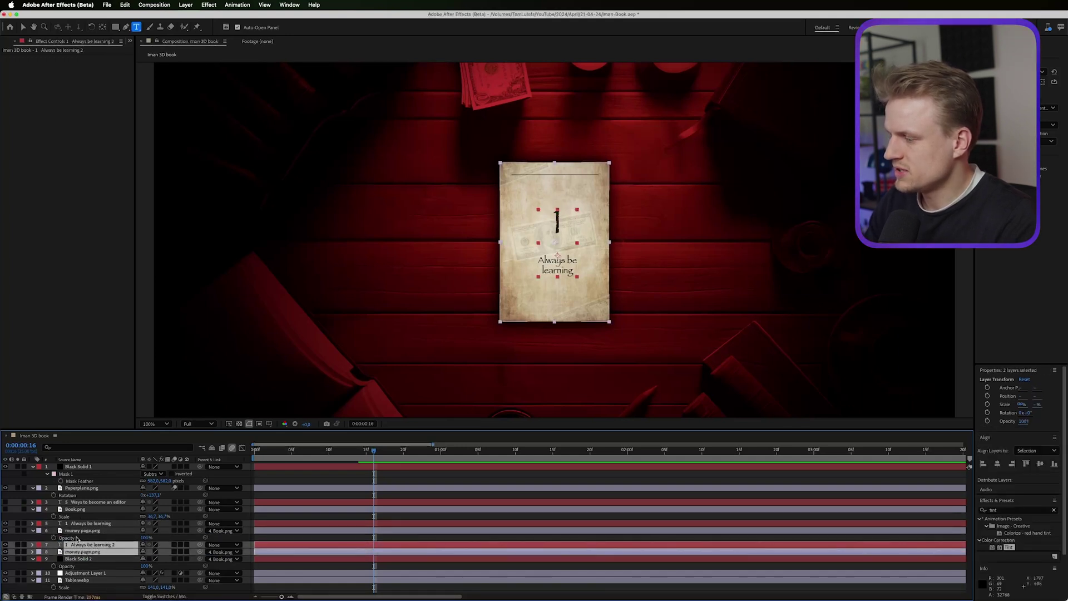
left_click(60, 545)
left_click(6, 523)
left_click(5, 531)
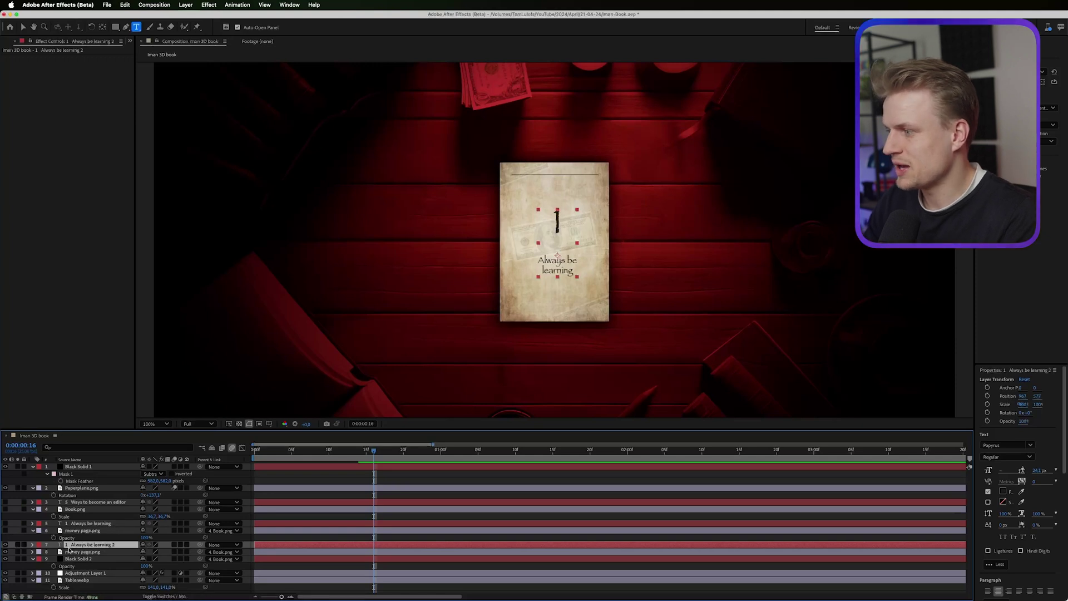
- Renumber the copy to 2 with the tip 'Don't be to scared to ask'
left_click(561, 223)
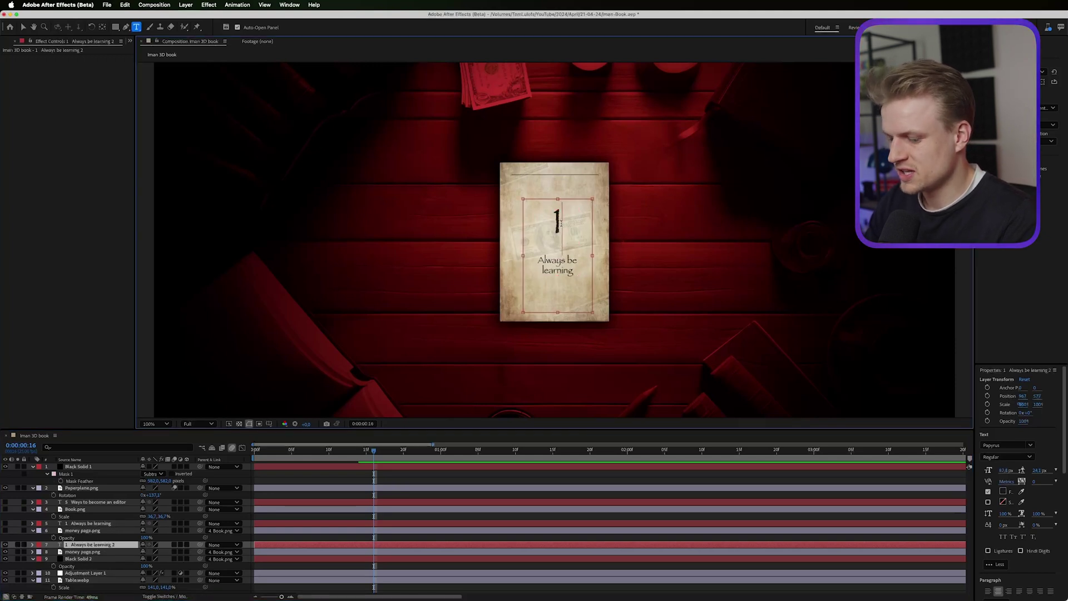
key("BackSpace")
type("2")
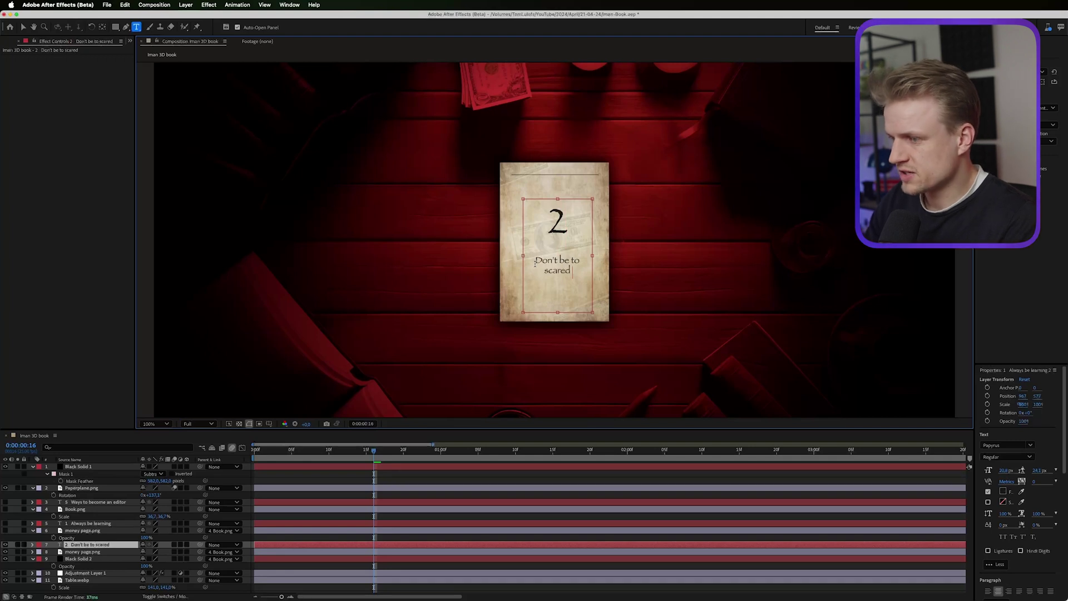
type("to ask")
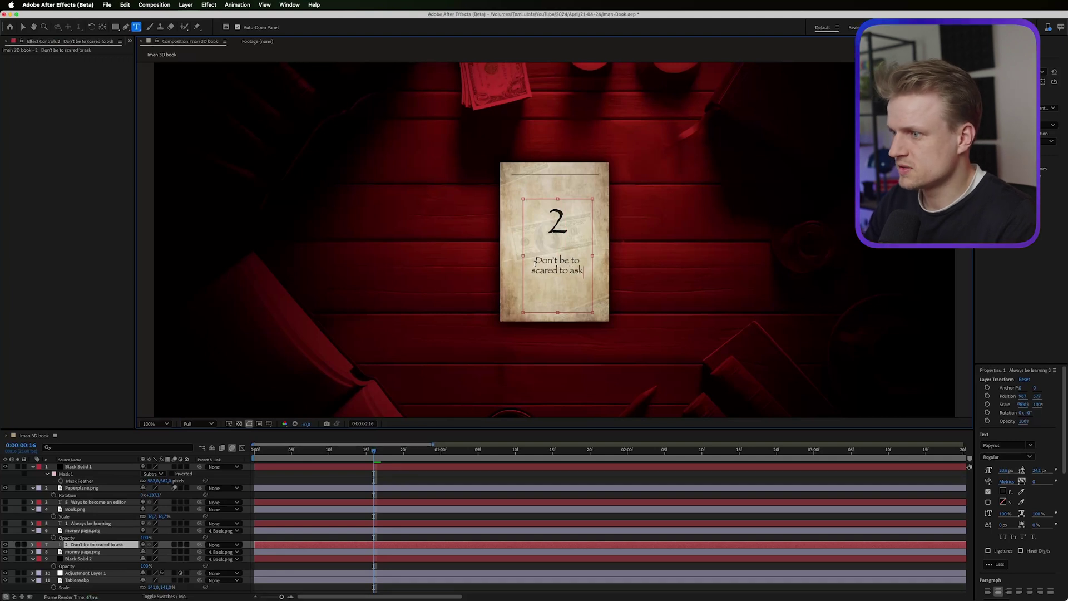
- Duplicate page 2 into page 3 reading 'Invest in yourself', hiding page 2
left_click(84, 551, "shift")
key("super+d")
scroll(84, 545, "down", 2)
left_click_drag(83, 547, 79, 558)
left_click(78, 540)
left_click(5, 533)
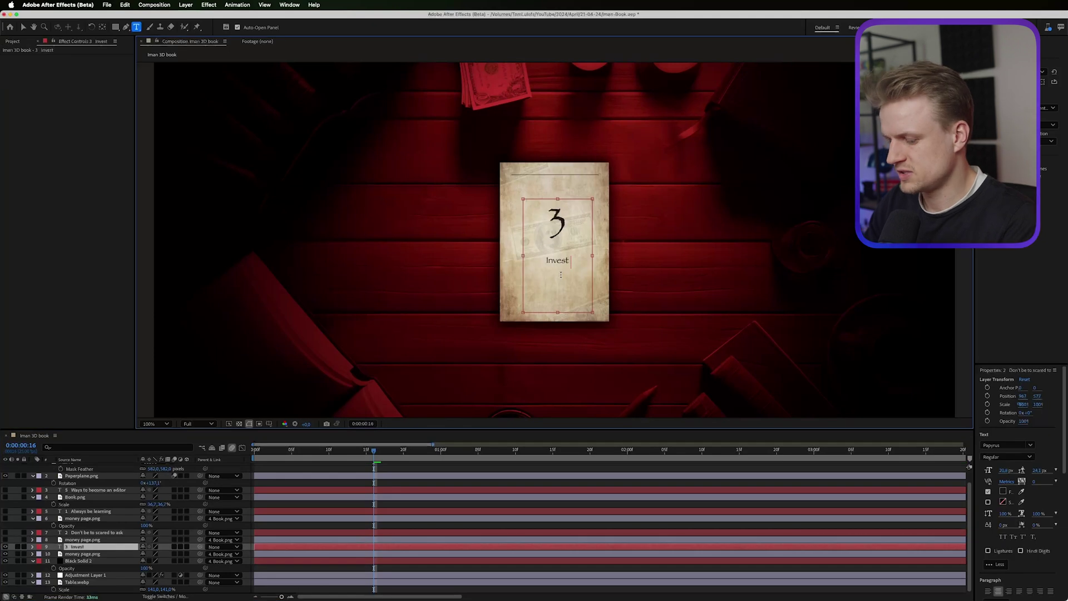
type("ourself")
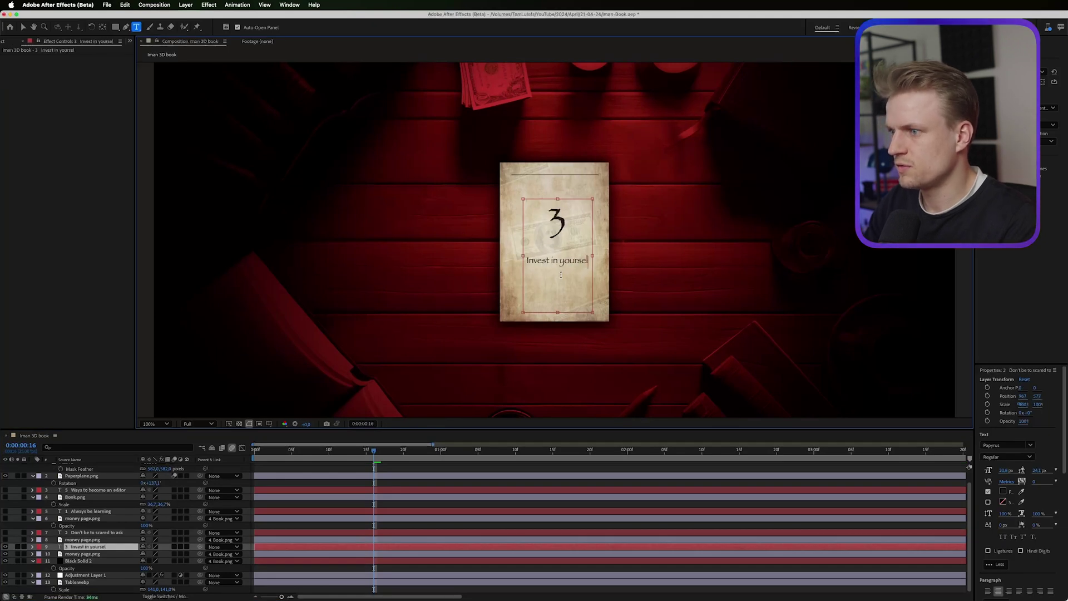
- Duplicate page 3 into page 4 reading 'Have a great portfolio', hiding page 3
left_click(84, 554, "shift")
key("super+d")
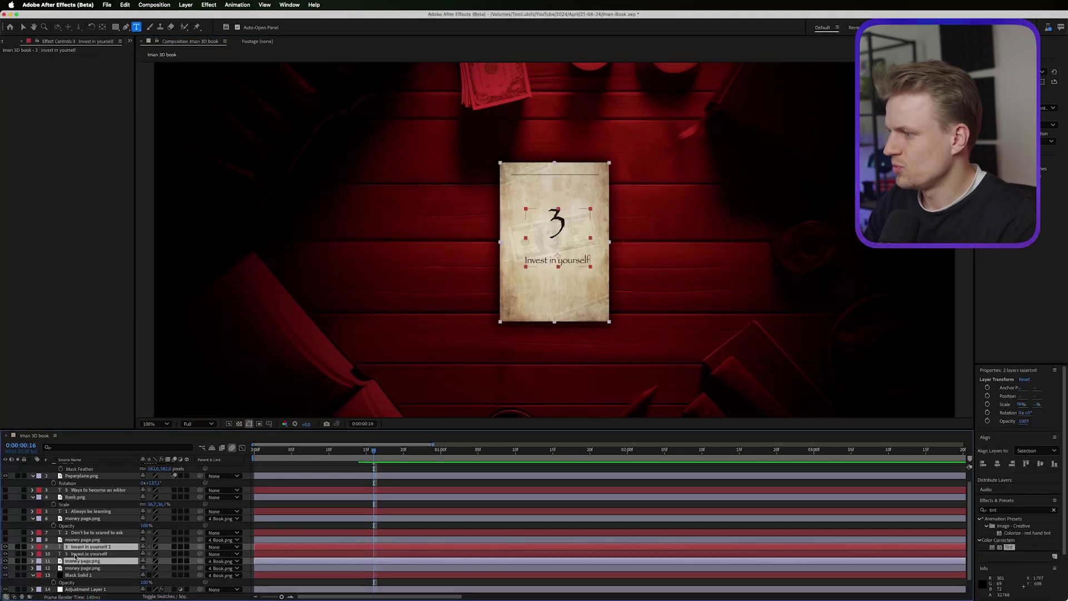
scroll(76, 556, "up", 2)
scroll(76, 556, "down", 2)
left_click_drag(82, 547, 80, 557)
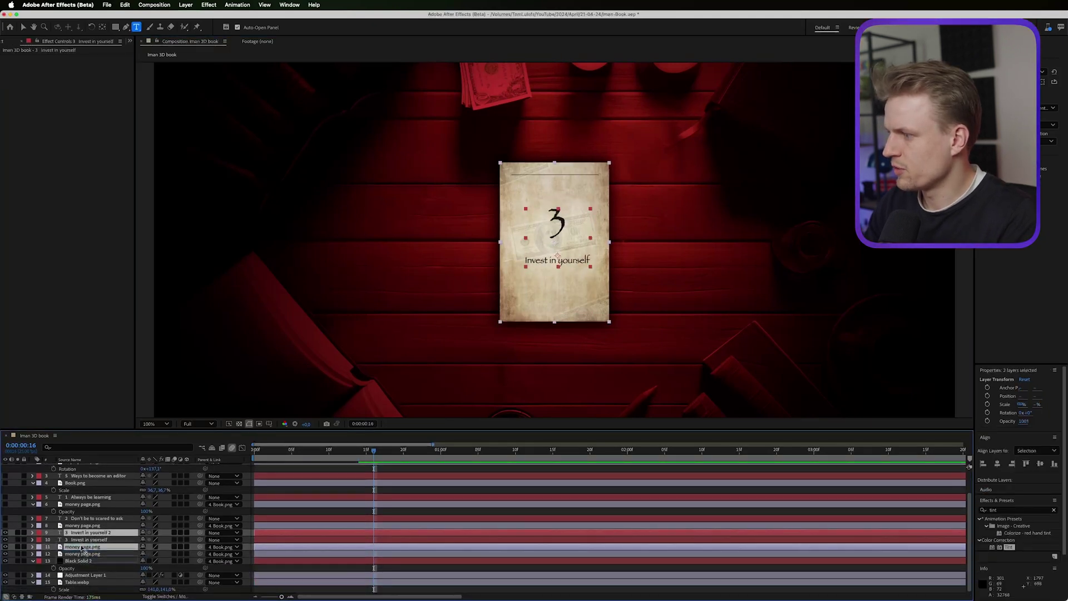
left_click(81, 547)
left_click(6, 533)
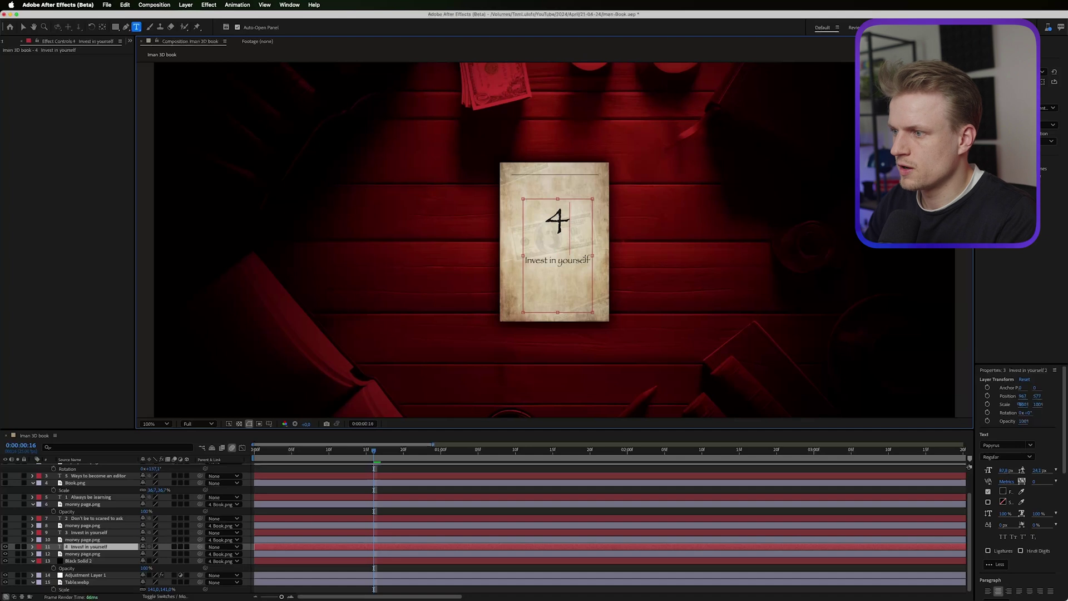
left_click_drag(591, 260, 518, 270)
type("Have a ")
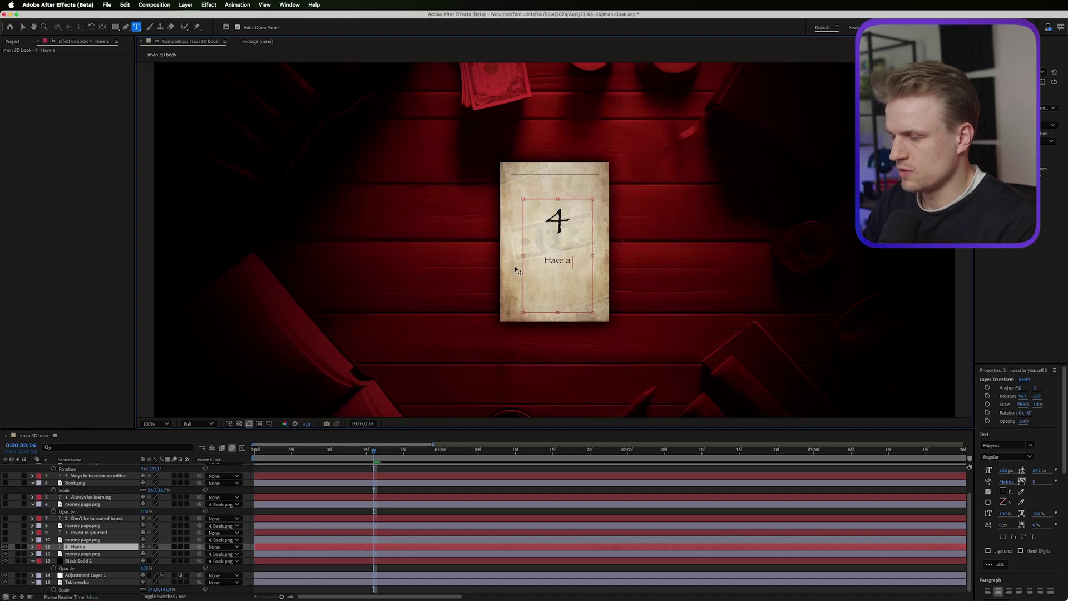
type("great portfoli")
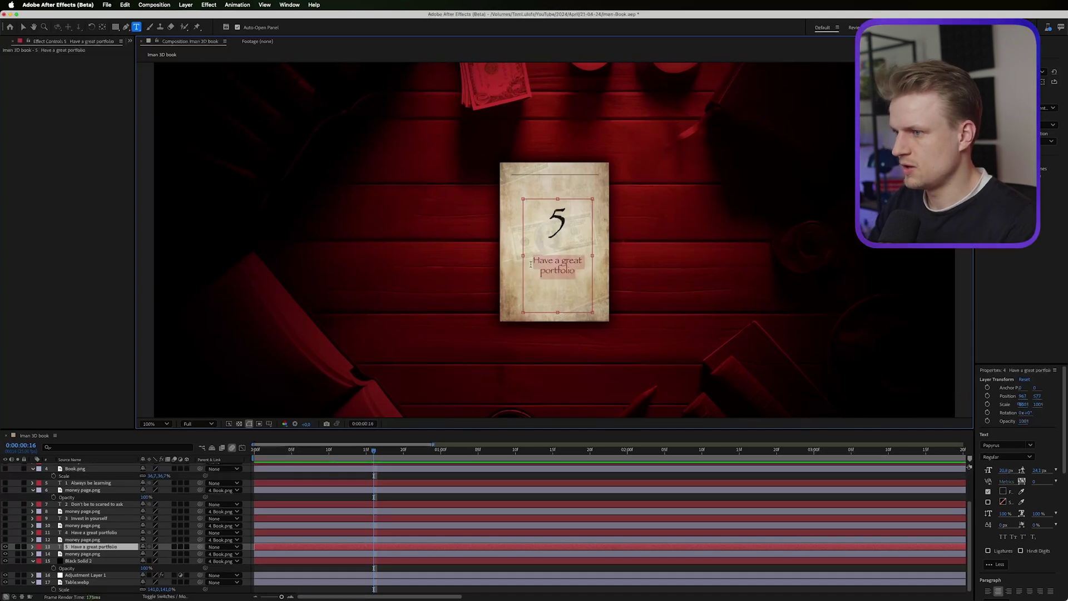
- Set page 5's tip to 'Subscribe to TomsProject' and hide page 5
type("Subsc")
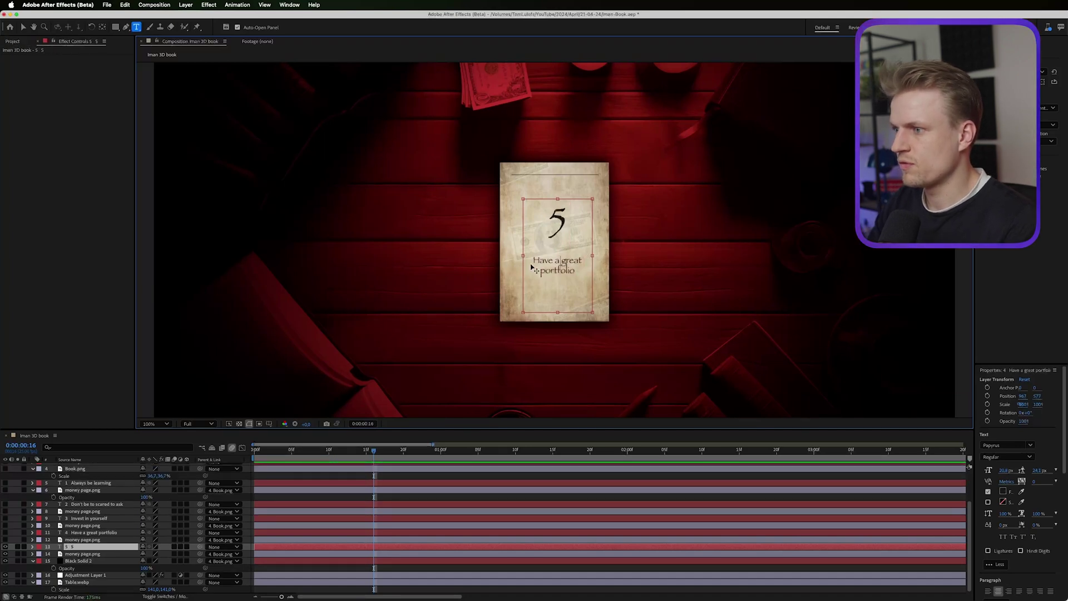
type("ribe to TomsP")
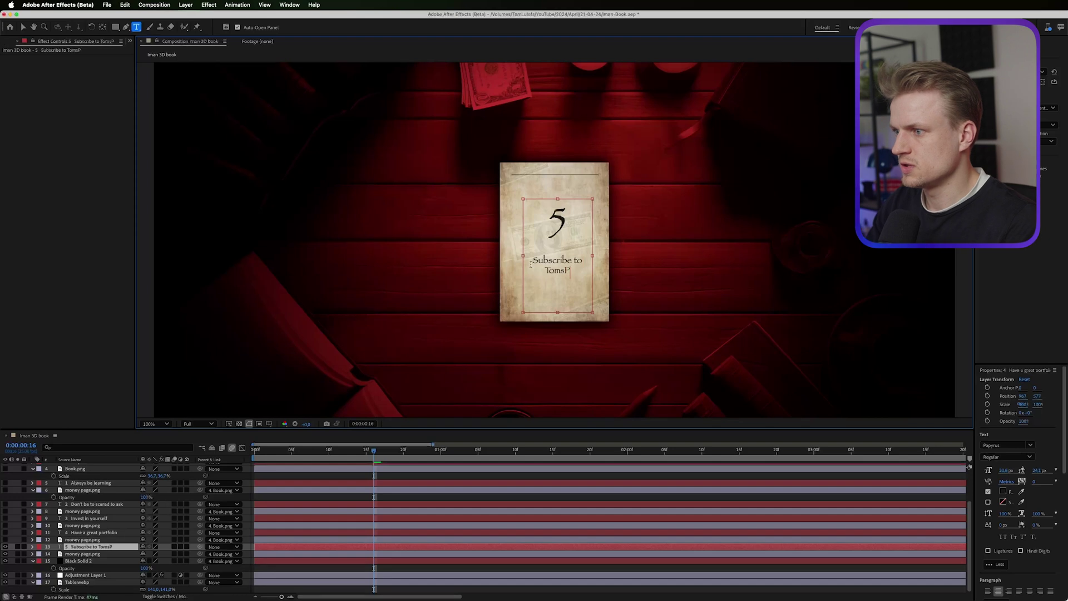
type("roject")
key("Escape")
left_click(5, 547)
left_click(5, 554)
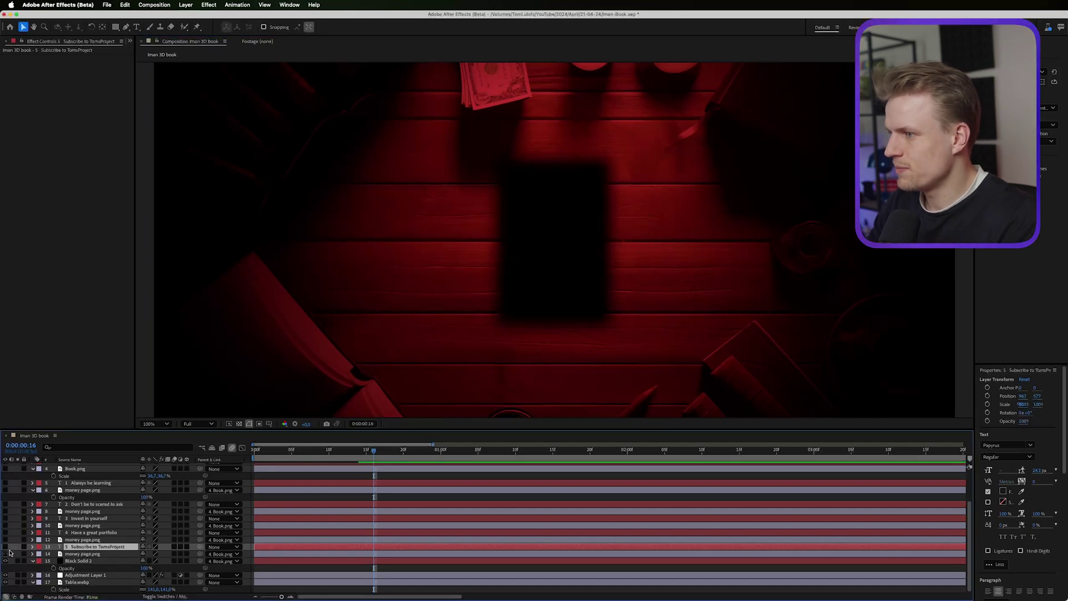
- Duplicate the Book.png cover, move the copy below the pages, and show it
scroll(53, 542, "up", 3)
left_click(74, 509)
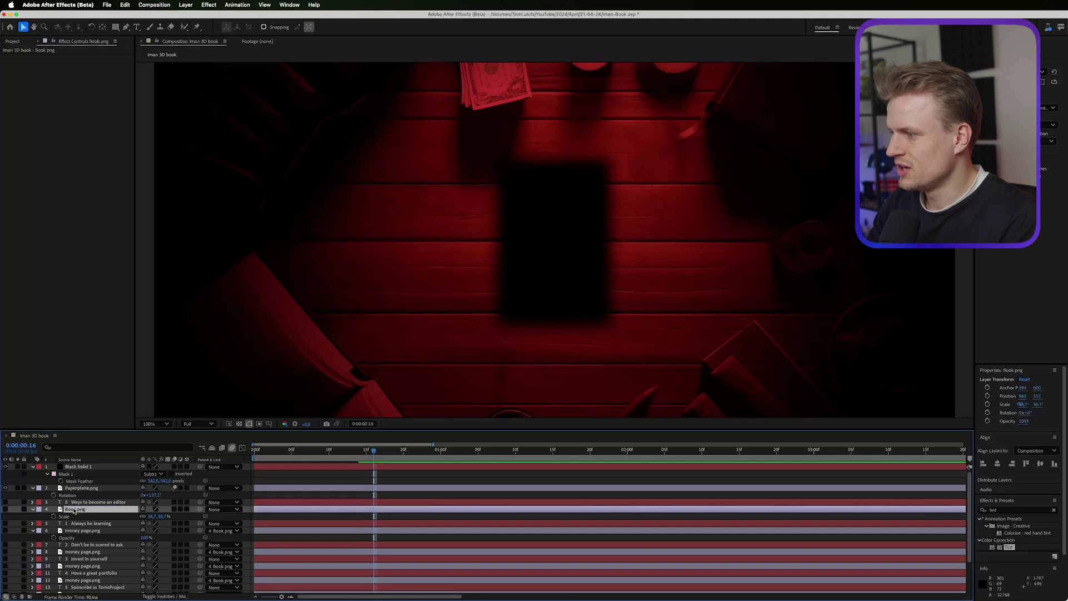
key("super+d")
scroll(89, 496, "down", 3)
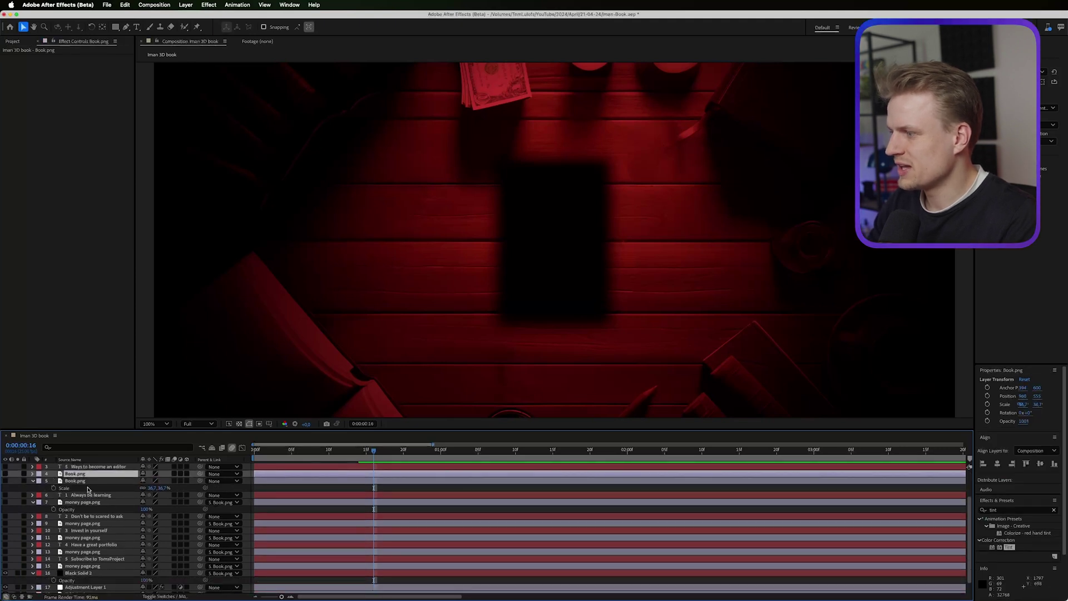
left_click_drag(89, 475, 92, 565)
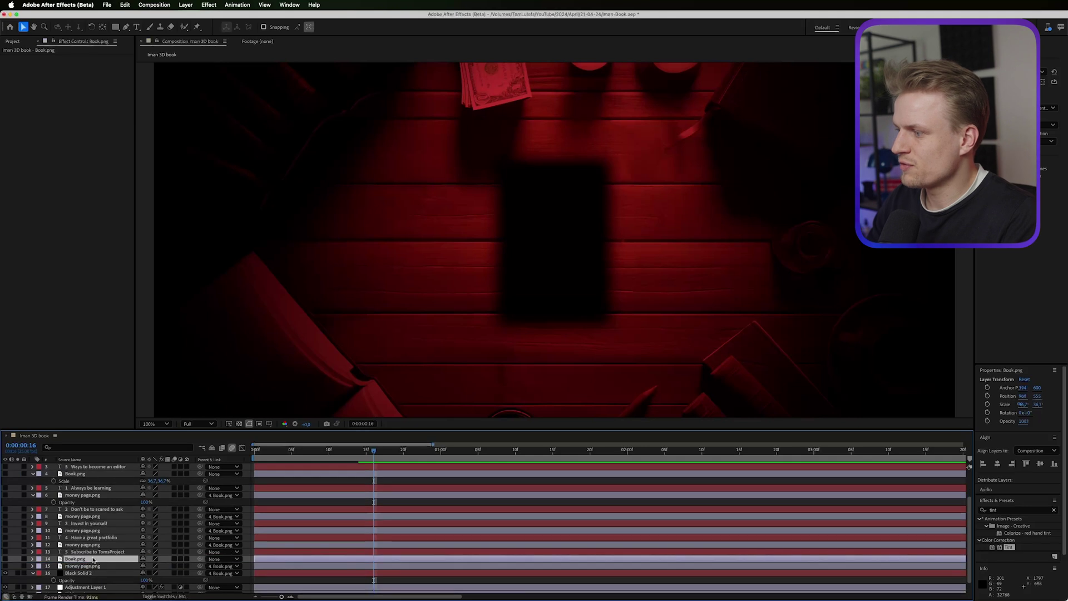
left_click(5, 559)
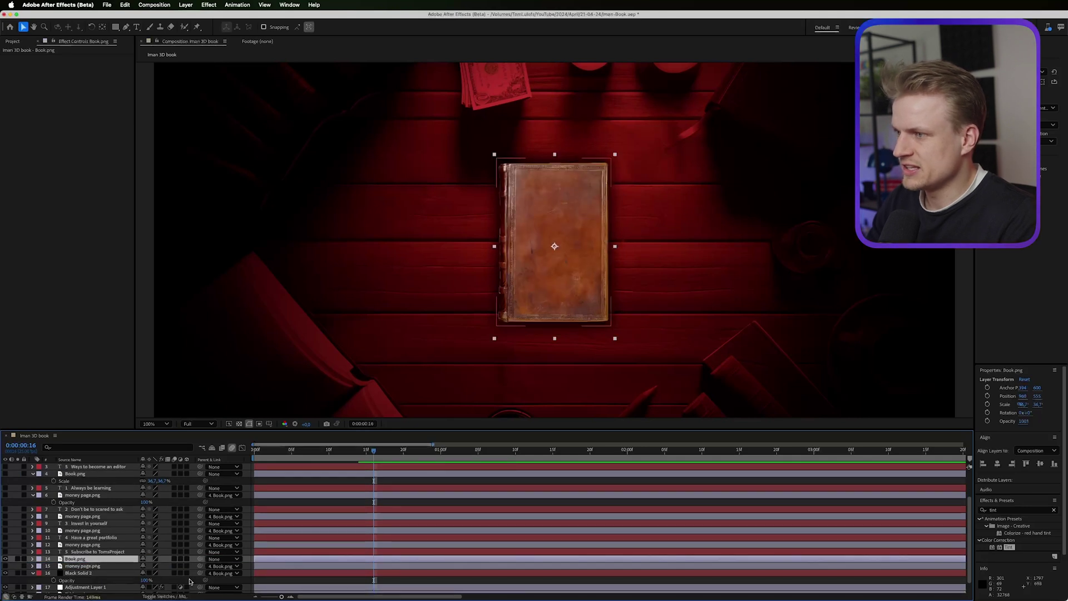
- Turn all page, title and cover layers visible, then select the title and Book.png
left_click_drag(63, 560, 5, 489)
scroll(5, 492, "up", 3)
left_click(6, 504)
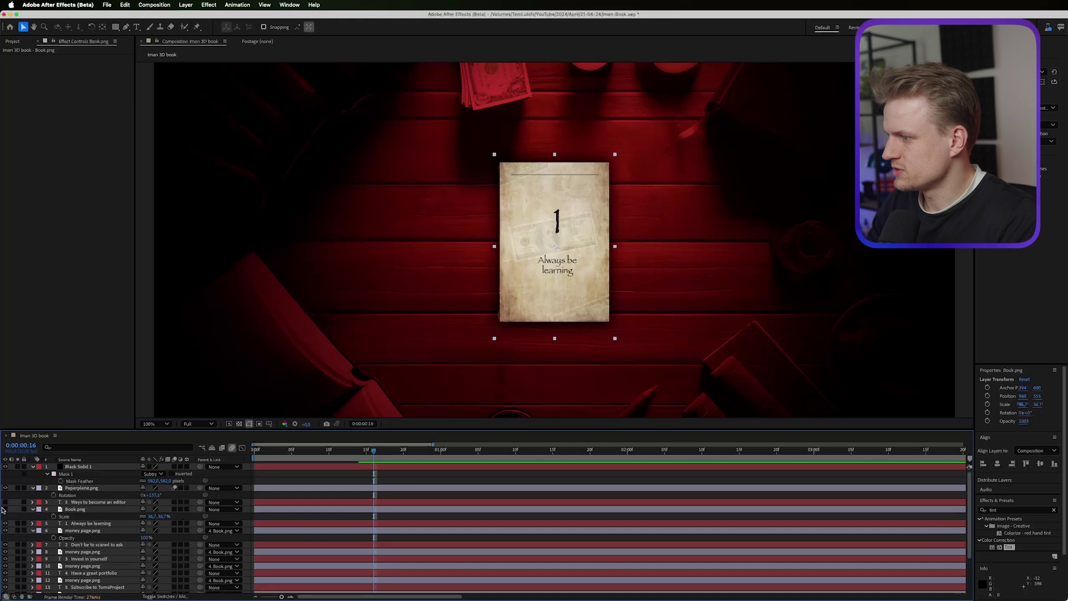
left_click(5, 509)
left_click(4, 502)
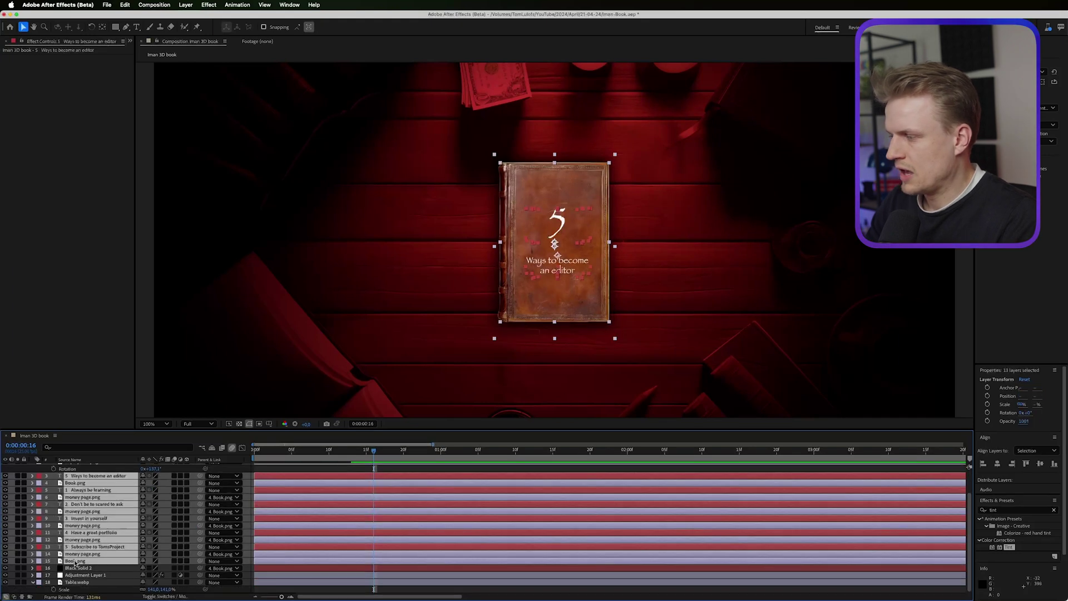
left_click(78, 567, "shift")
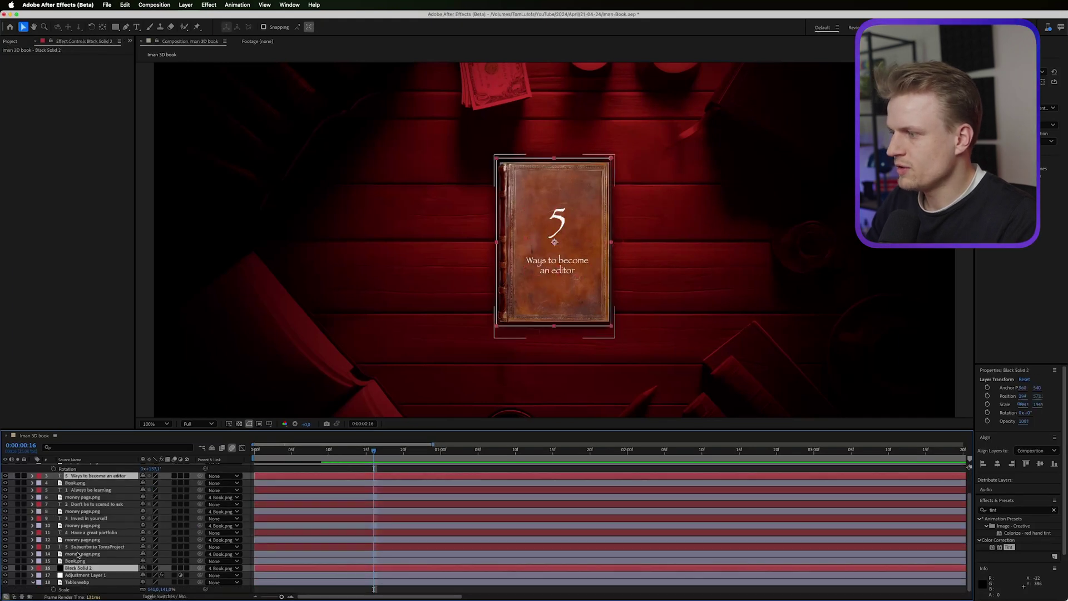
left_click(82, 477)
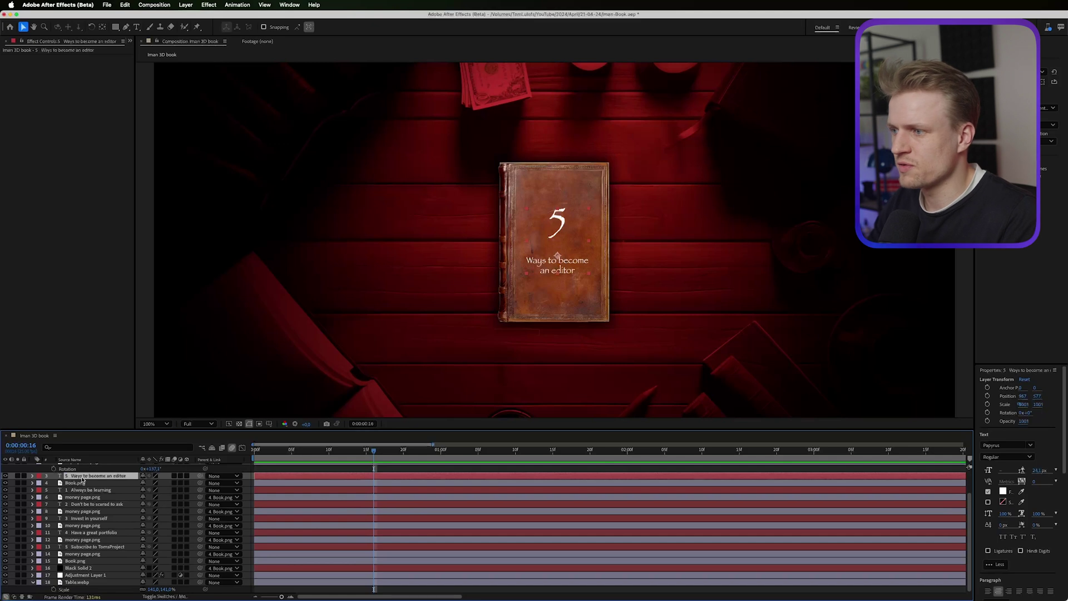
scroll(82, 478, "up", 2)
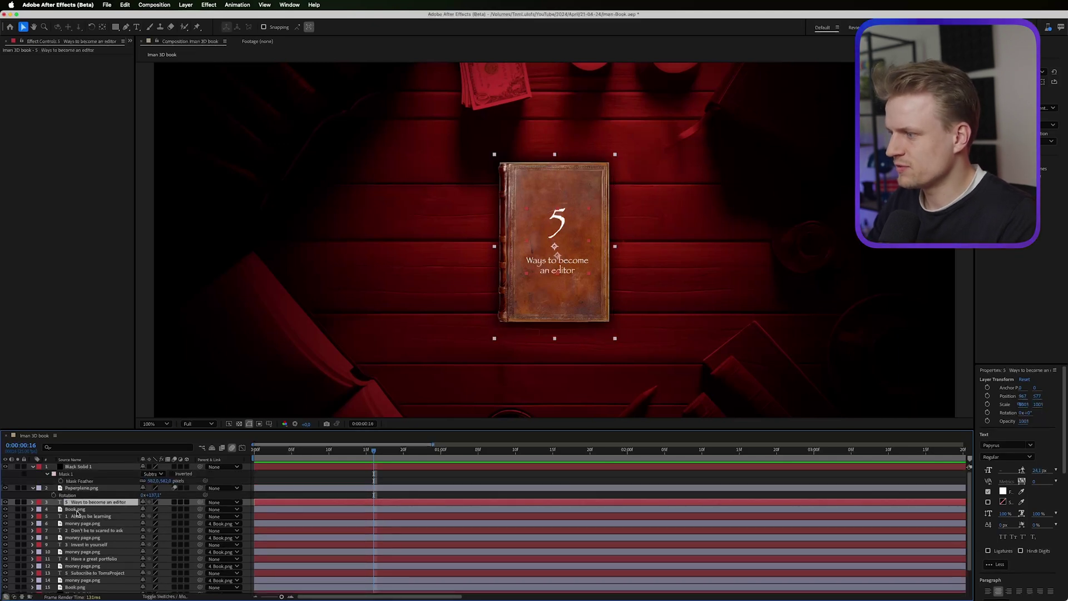
left_click(77, 510, "shift")
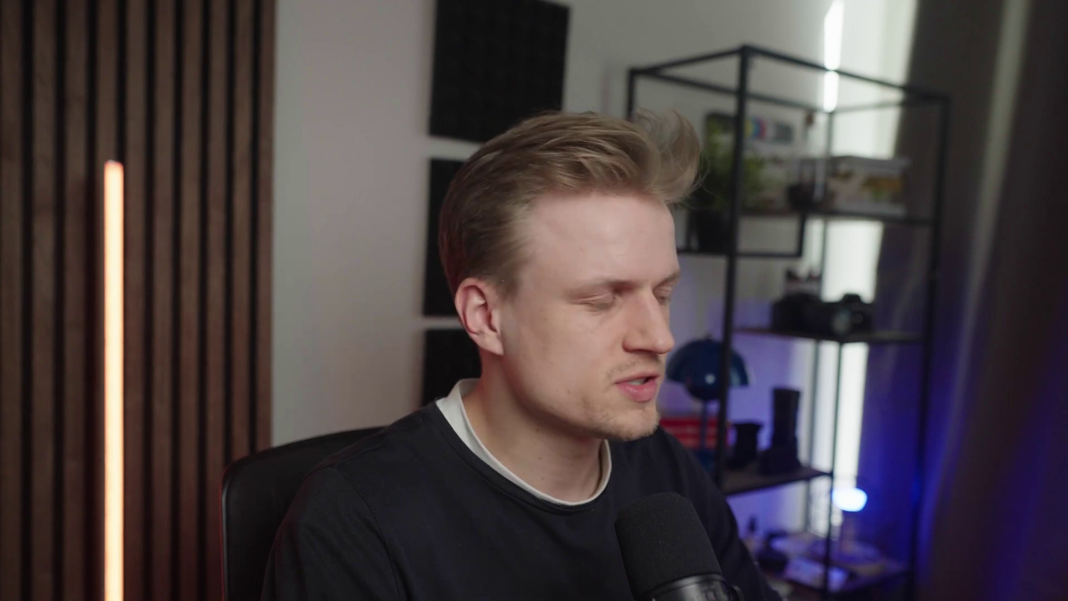
- Pre-compose the layers into Book front cover, Page 1–5 and Book back cover, and search 'page' effects
key("super+shift+c")
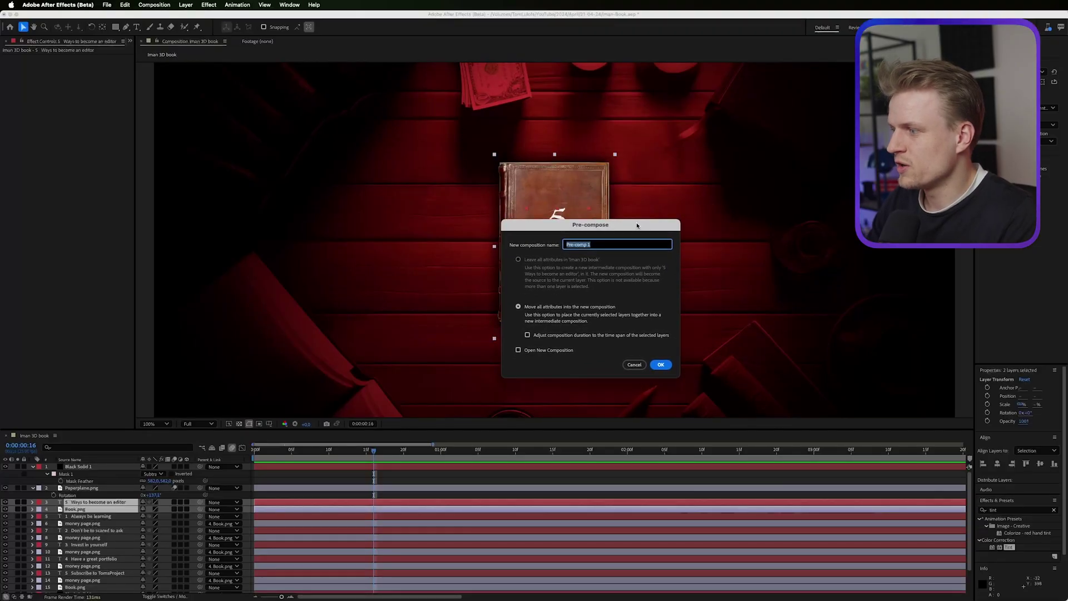
left_click_drag(637, 224, 613, 243)
type("Boo")
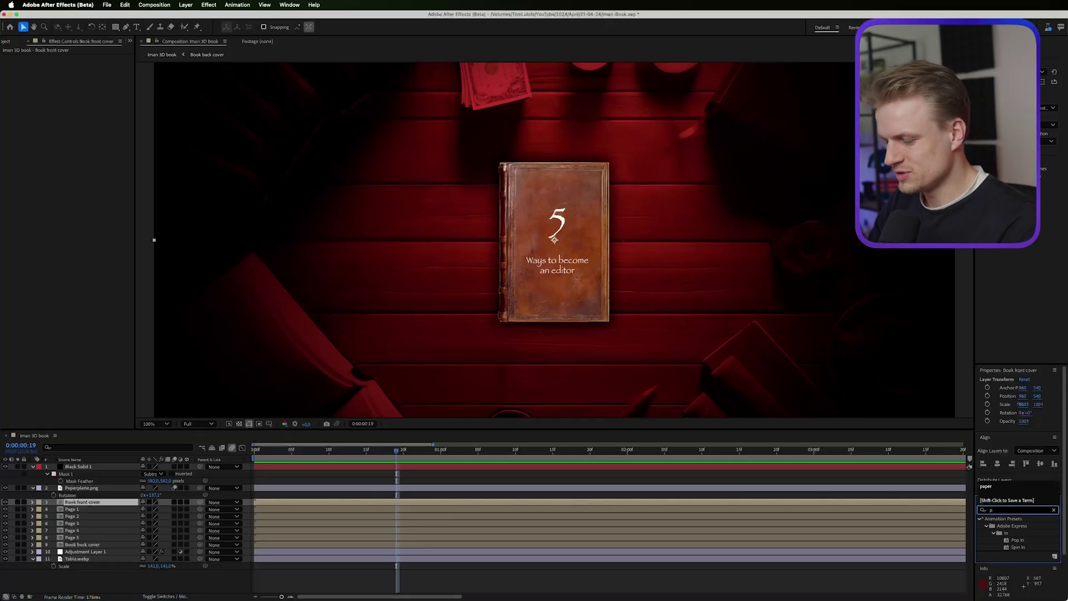
type("ag")
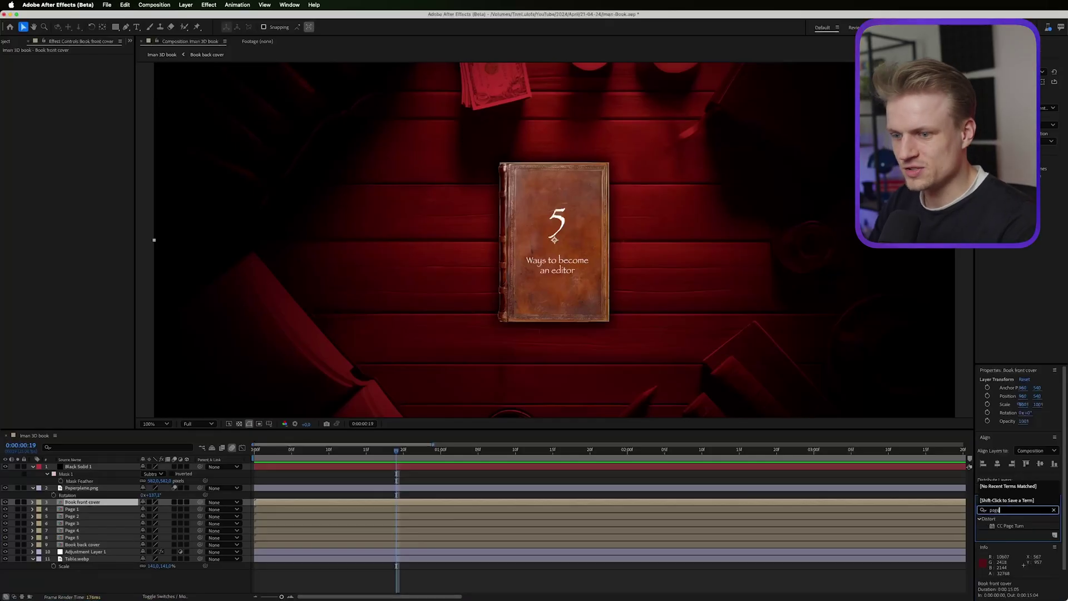
- Apply CC Page Turn to Book front cover and switch its controls to Classic UI
left_click(1016, 527)
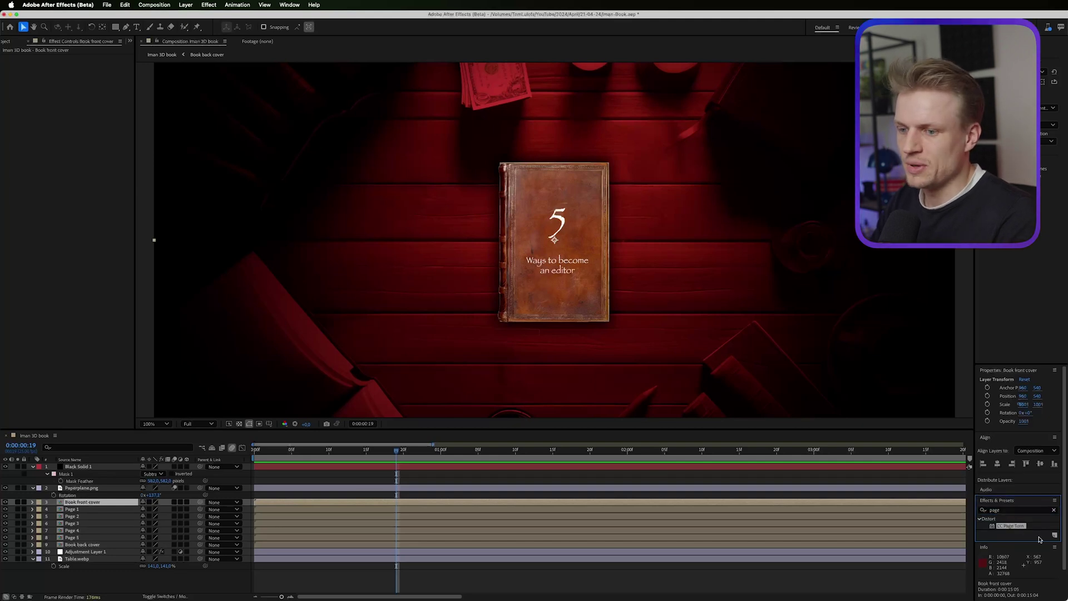
double_click(1014, 528)
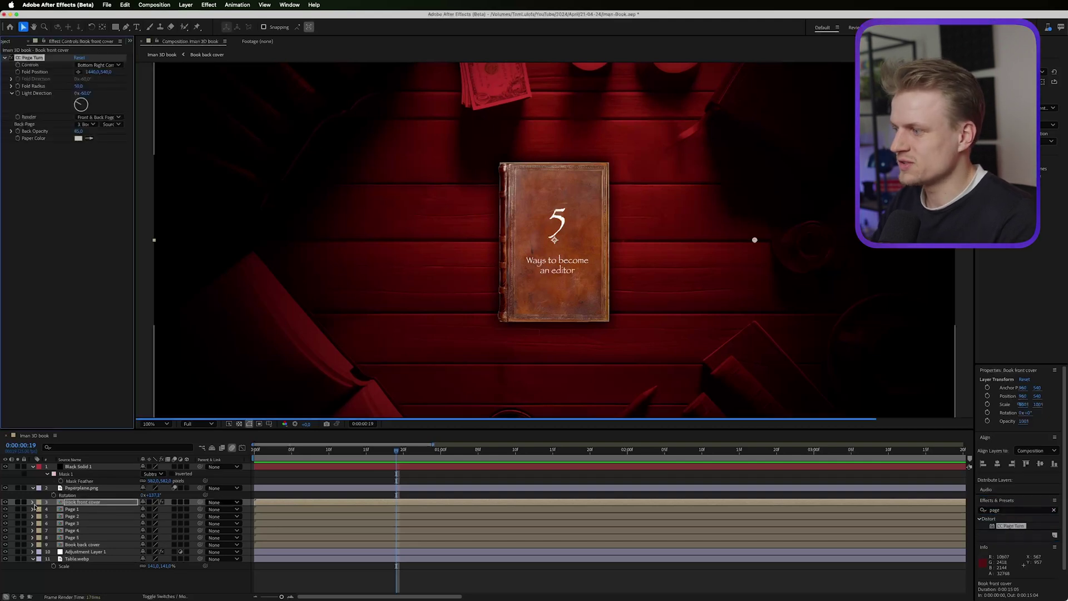
left_click(73, 504)
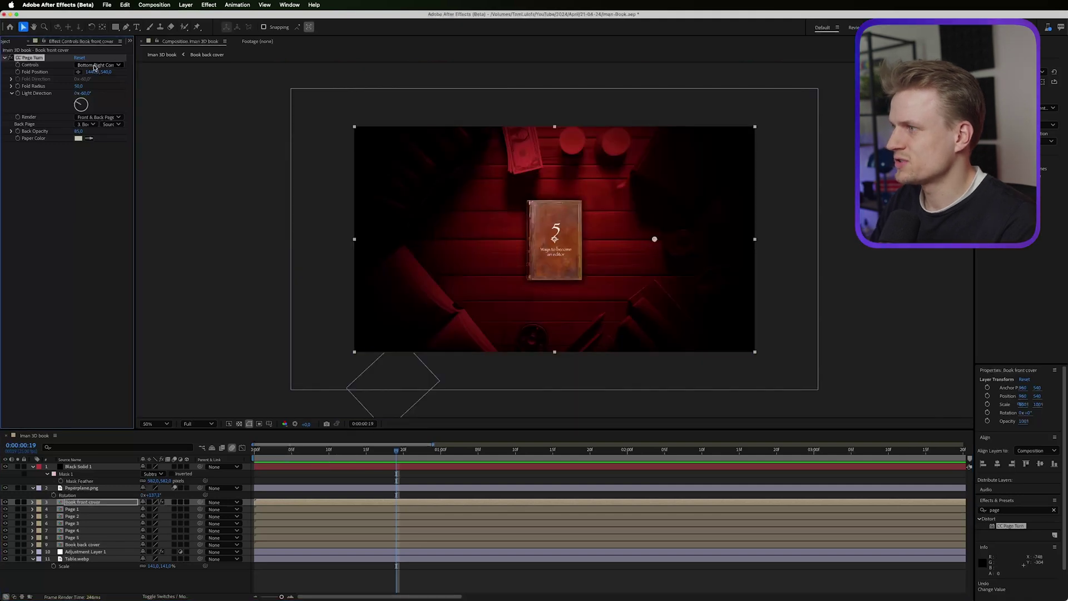
left_click(95, 67)
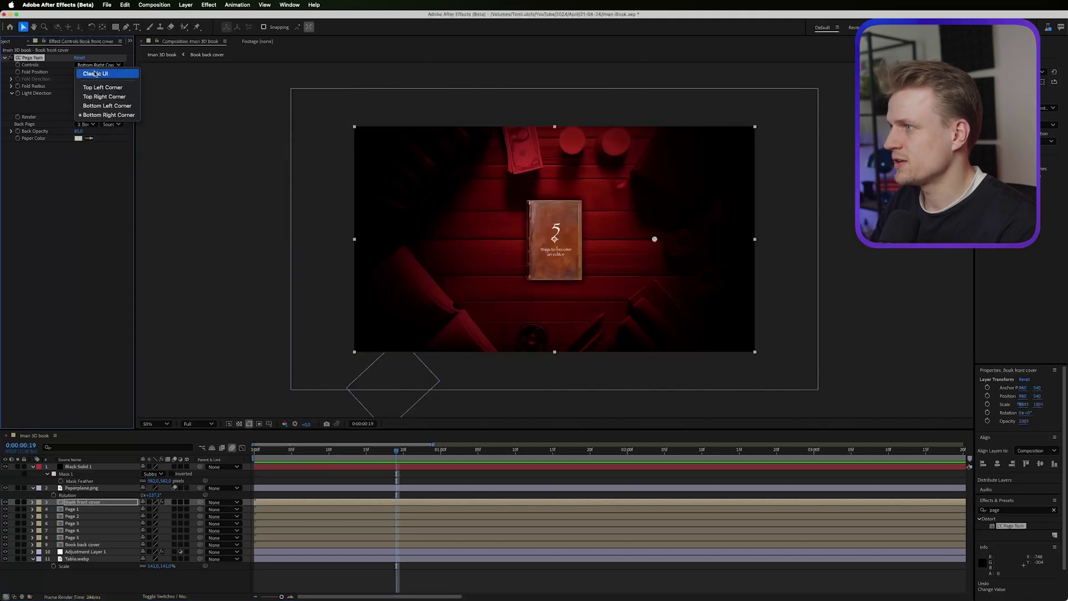
left_click(94, 78)
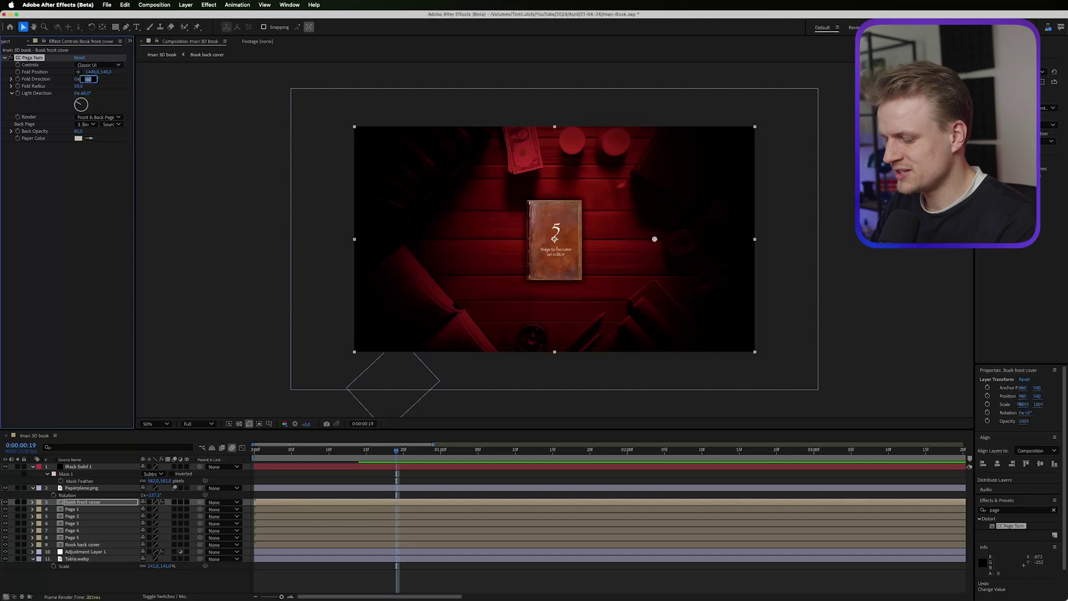
- Set Fold Direction to -60° and drag the Fold Position to curl the cover open
key("Return")
key("slash")
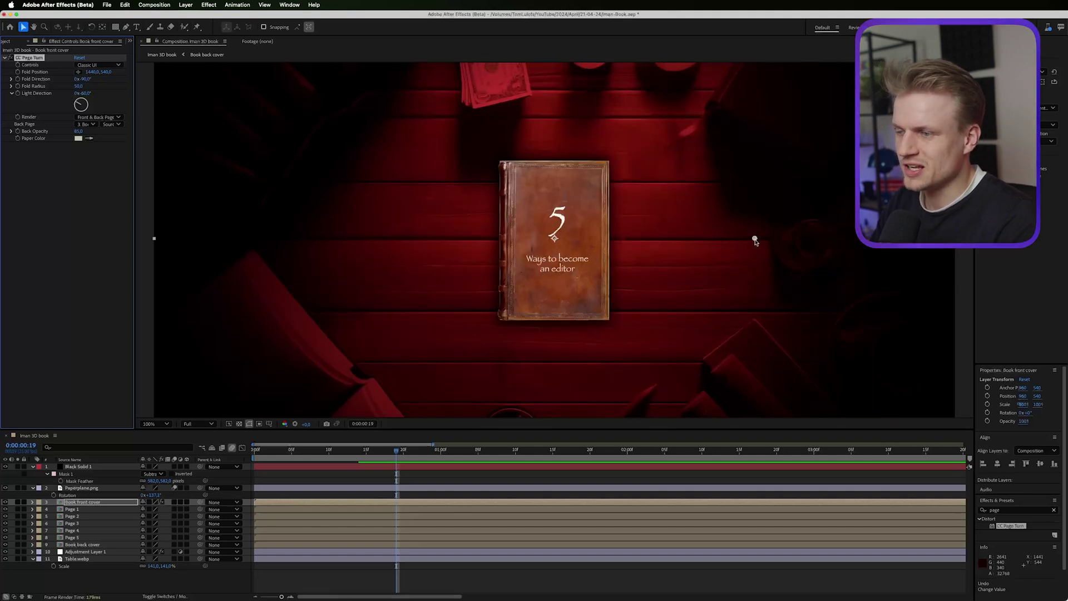
left_click_drag(754, 240, 466, 234)
key("ctrl+z")
left_click_drag(85, 79, 86, 79)
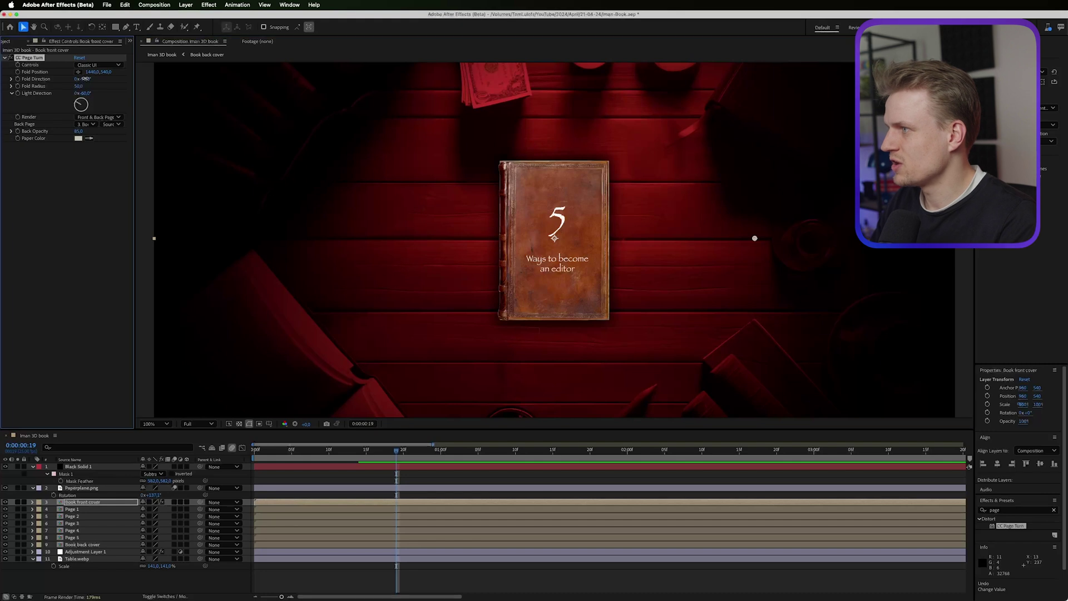
type("-60")
key("Return")
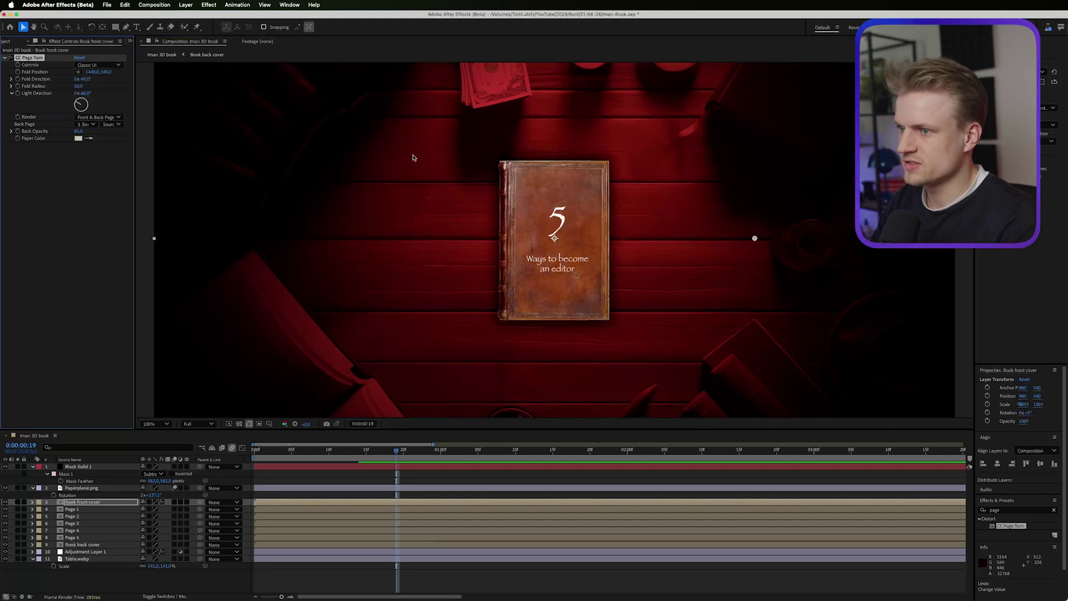
left_click_drag(757, 240, 420, 240)
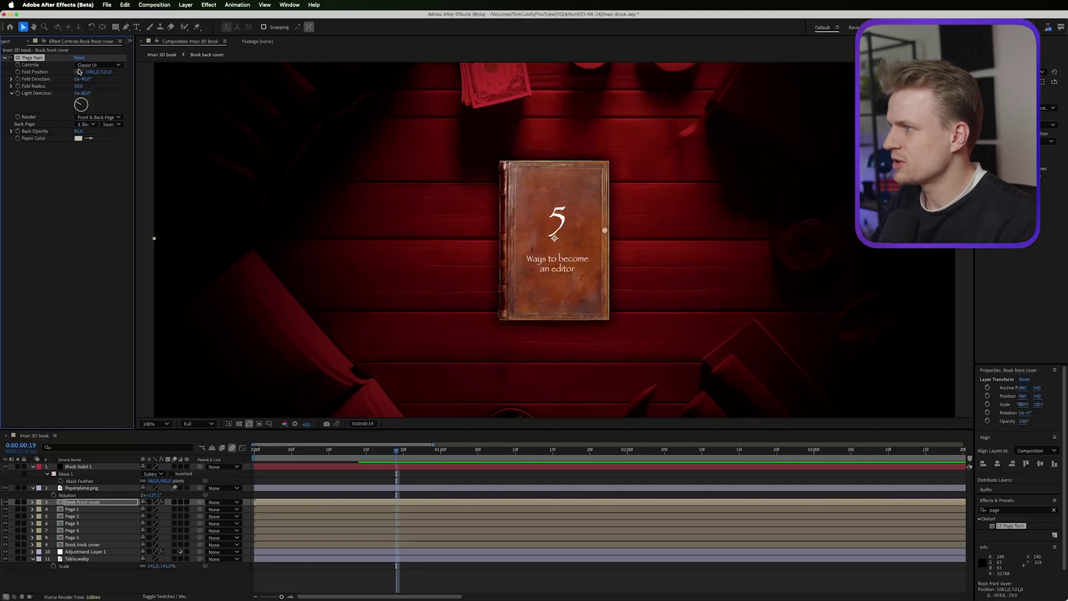
- Keyframe Fold Position at the cover edge at frame 19 and fully open at 1:00
left_click_drag(605, 230, 610, 242)
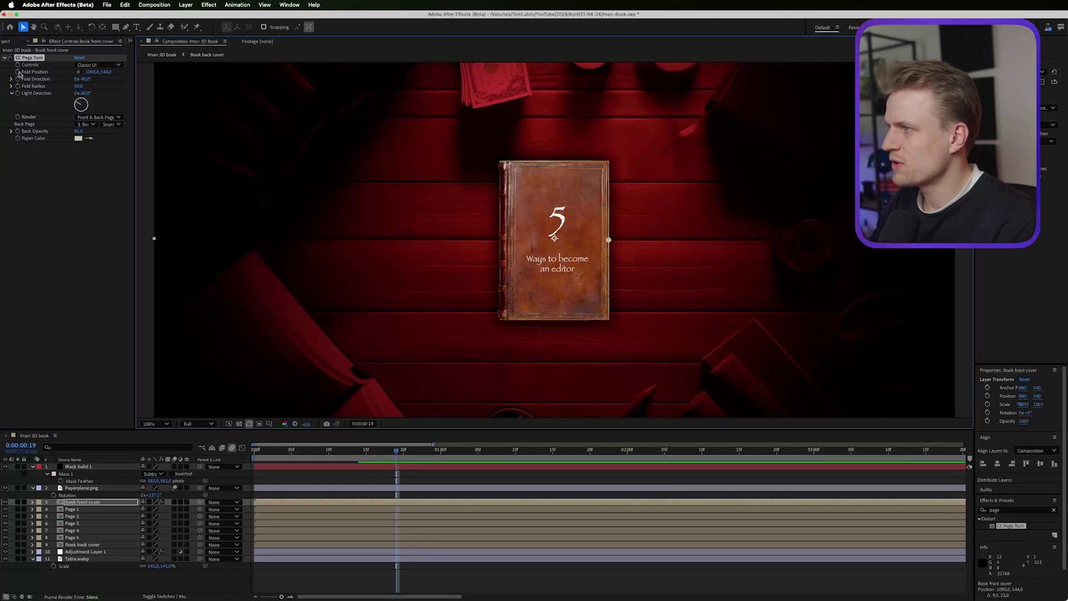
left_click(402, 451)
left_click_drag(417, 453, 442, 454)
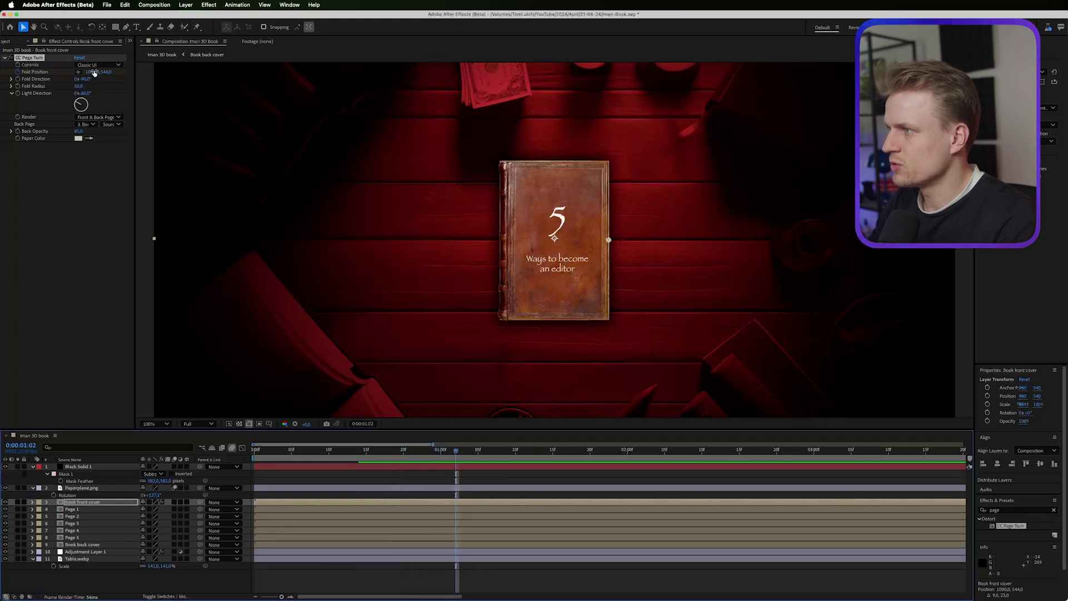
mouse_move(94, 72)
left_mouse_down()
mouse_move(10, 73)
mouse_move(78, 72)
left_mouse_up()
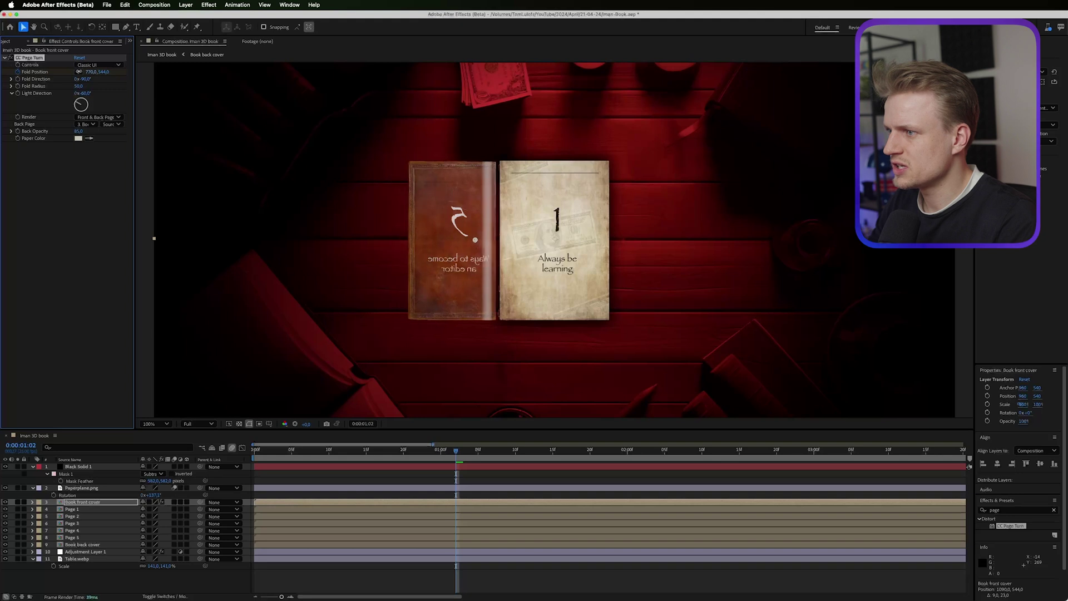
key("u")
key("u")
key("u")
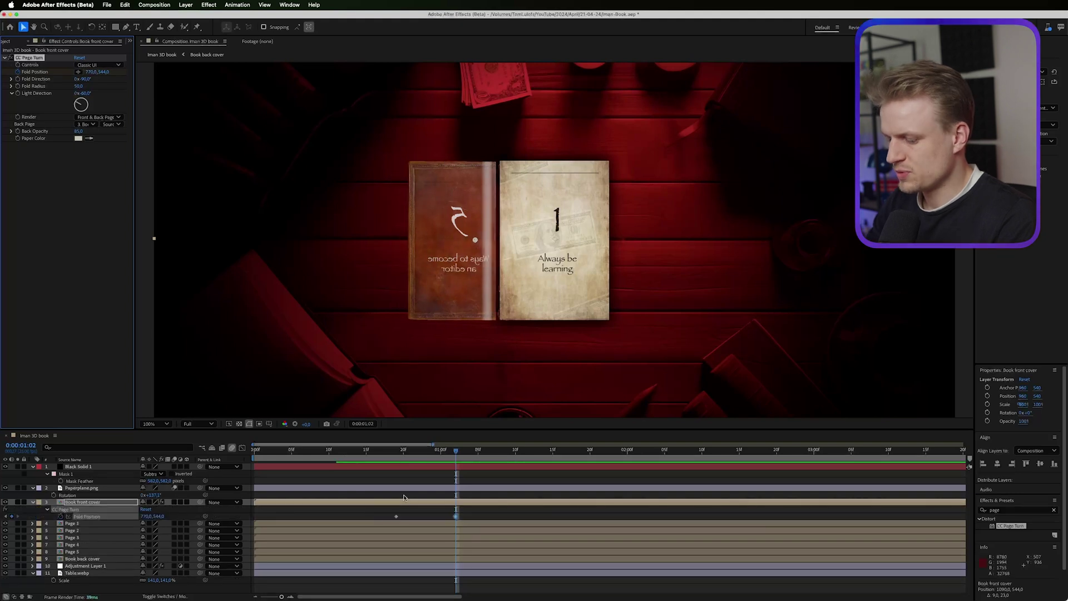
left_click(396, 457)
left_click_drag(396, 456, 374, 457)
left_click_drag(496, 508, 392, 519)
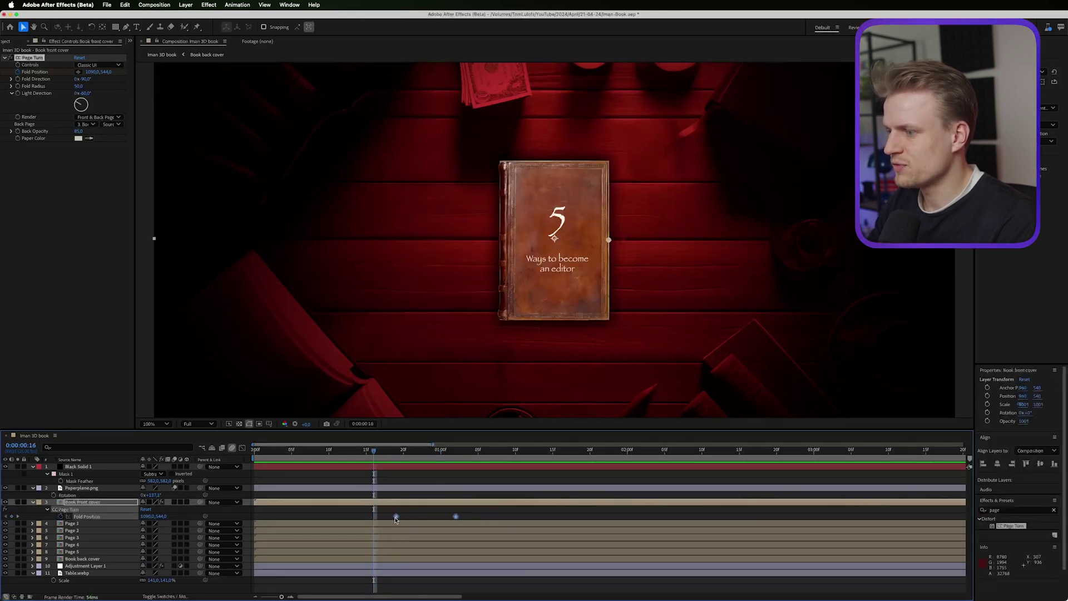
- Easy Ease the fold keyframes and drag the end keyframe later for a slower turn
right_click(395, 518)
mouse_move(440, 584)
left_click(509, 537)
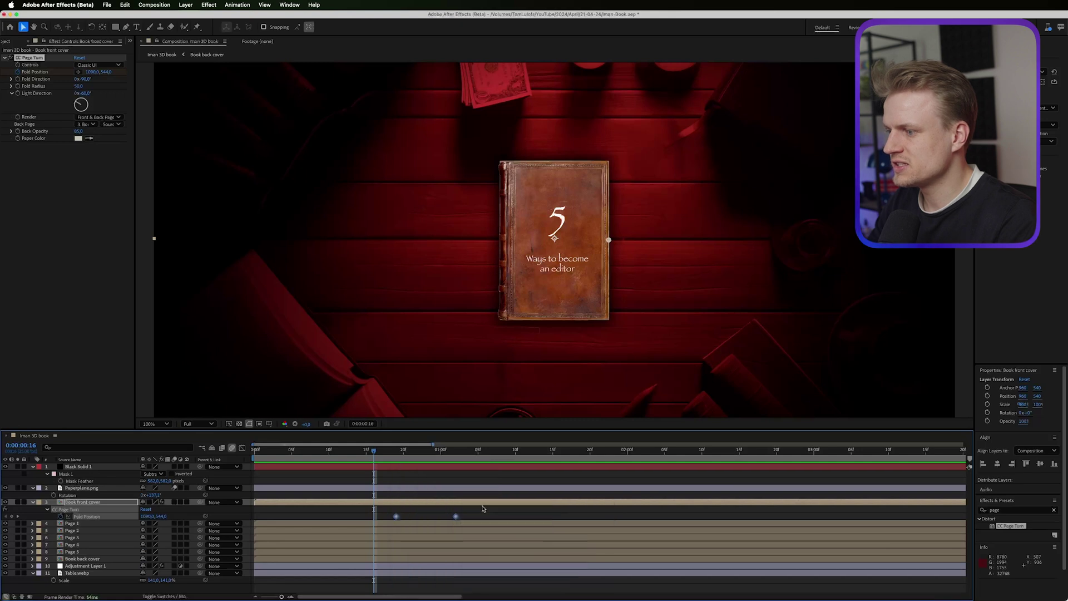
left_click_drag(455, 516, 493, 516)
key("space")
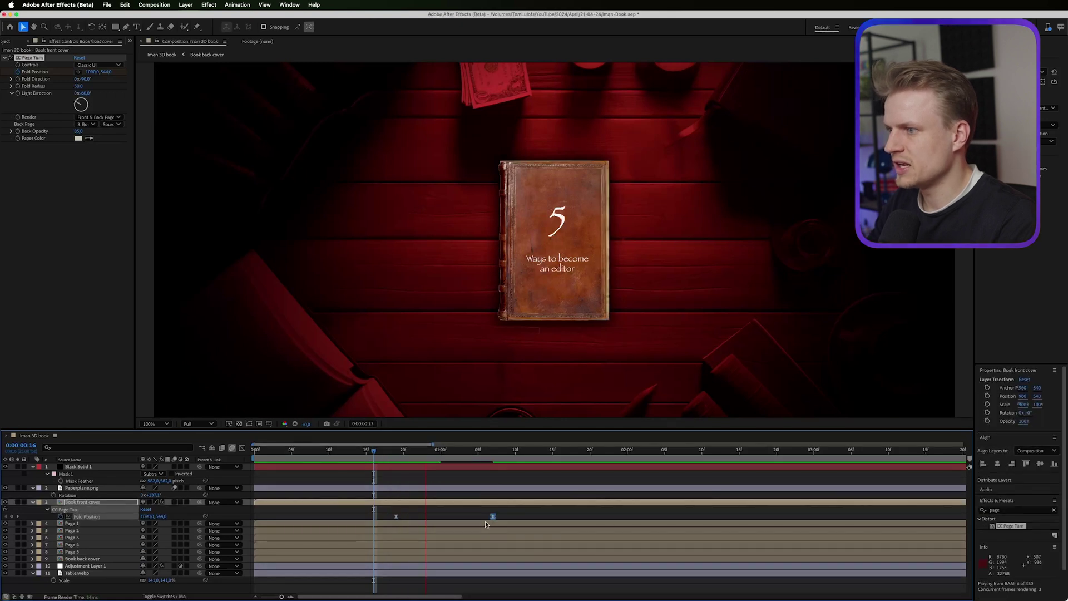
key("space")
left_click_drag(493, 516, 558, 518)
key("space")
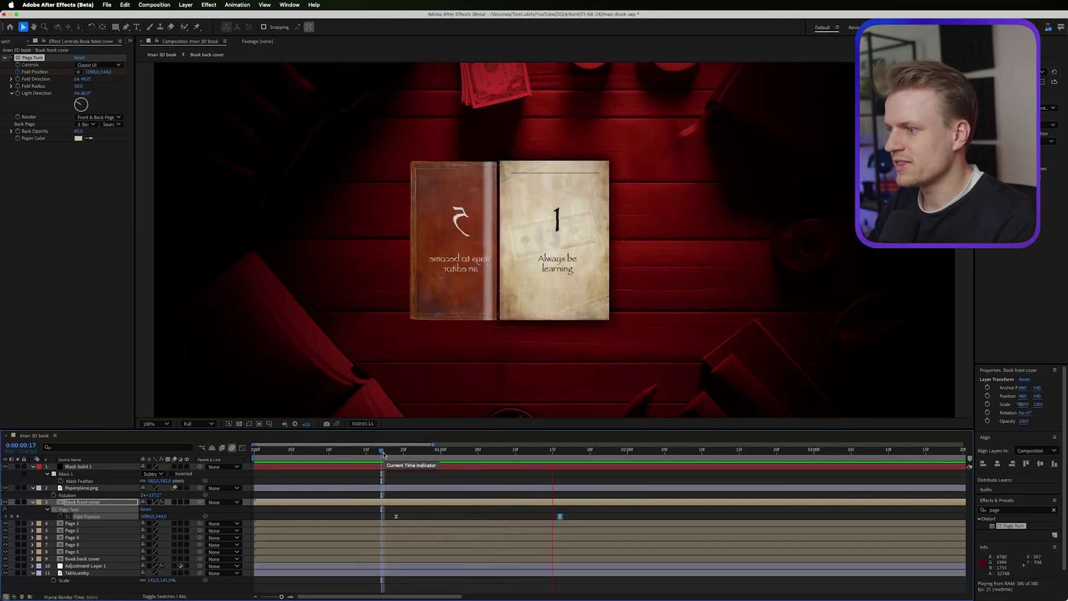
key("space")
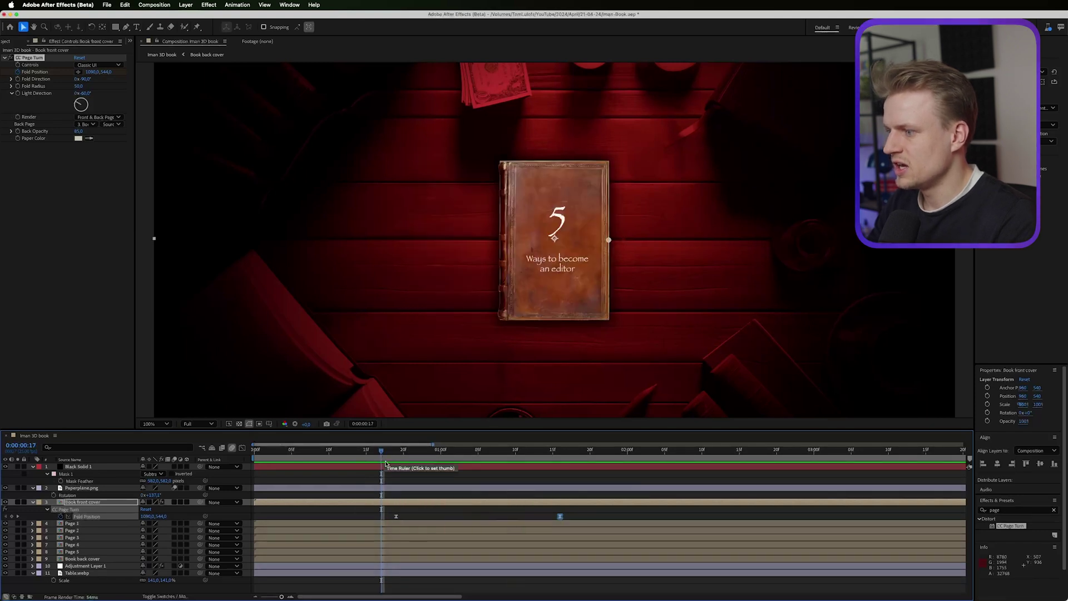
- Sharpen the fold's speed curve by adjusting both influence handles in the Graph Editor
left_click(241, 449)
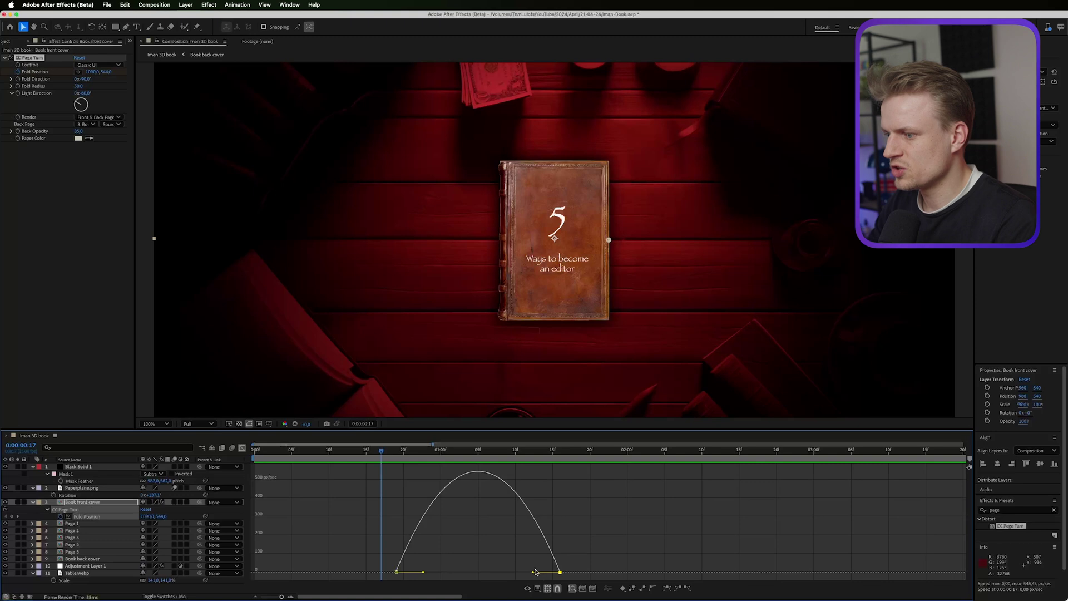
left_click_drag(532, 573, 515, 573)
left_click_drag(423, 572, 438, 575)
left_click(395, 461)
key("space")
left_click_drag(427, 452, 284, 465)
left_click(248, 449)
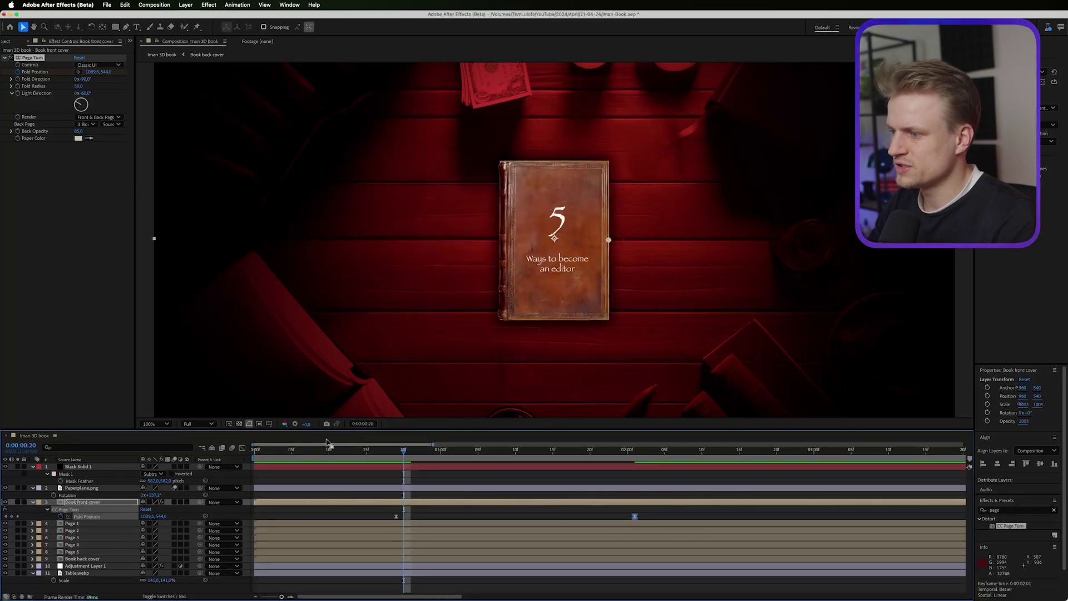
left_click(374, 453)
key("space")
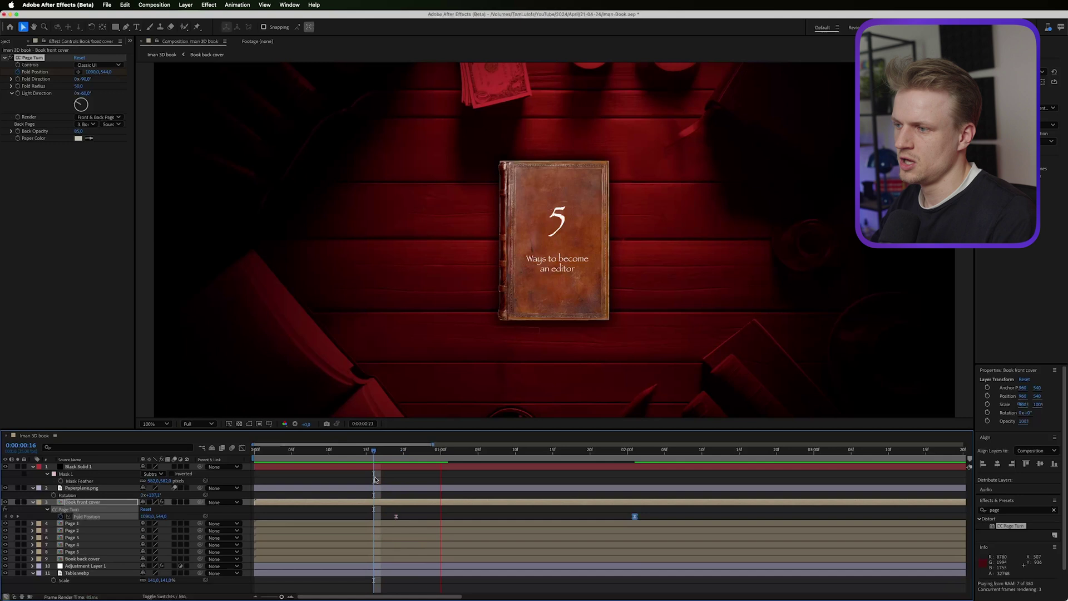
left_click(398, 457)
- Paste the front cover's CC Page Turn onto Page 1 and Page 2 at staggered times
key("space")
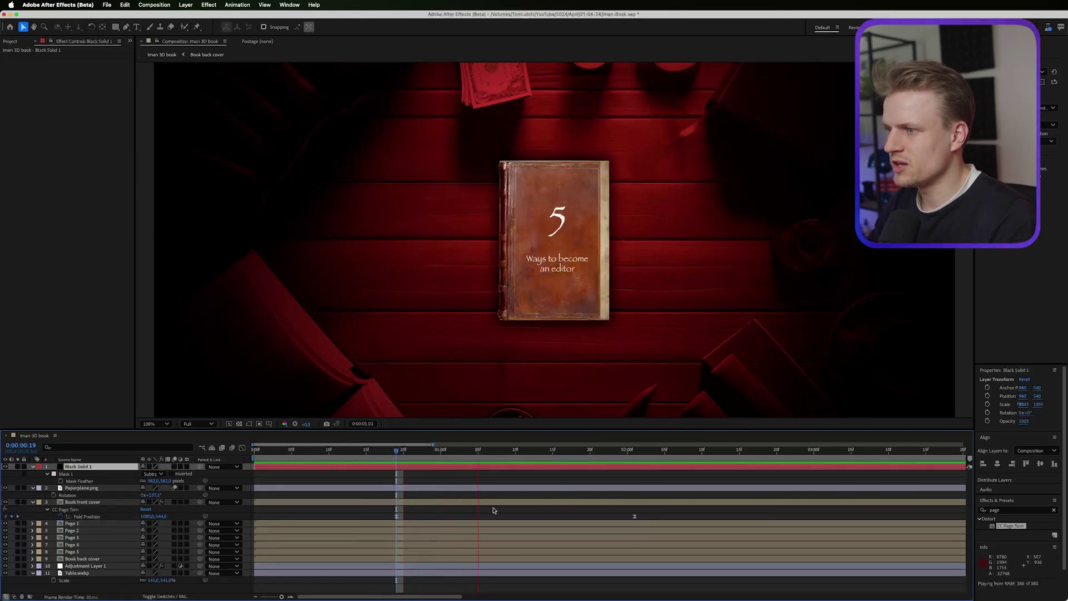
key("space")
key("space")
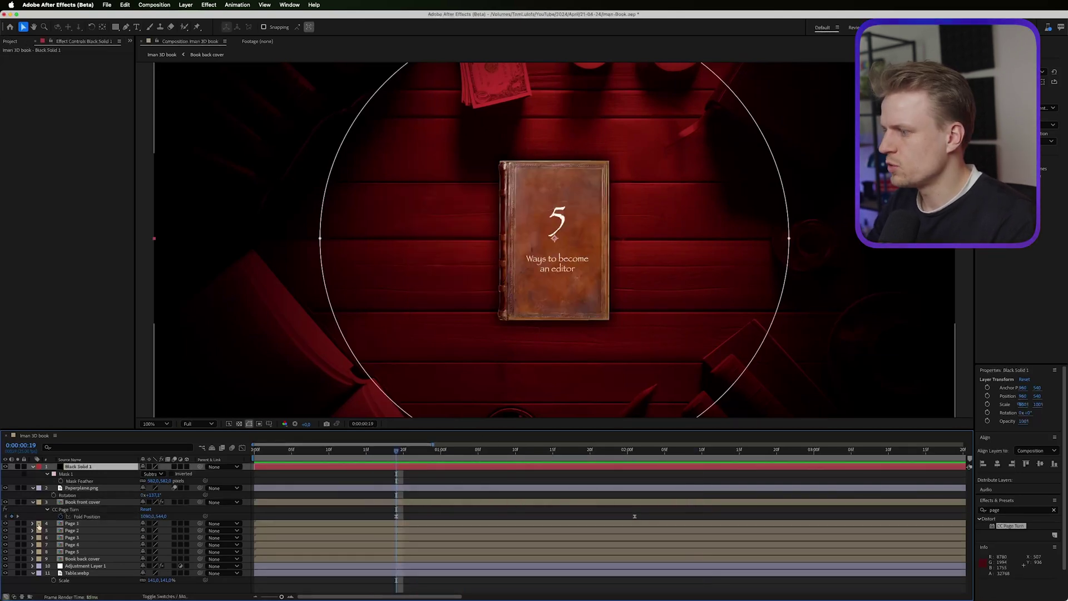
left_click(62, 510)
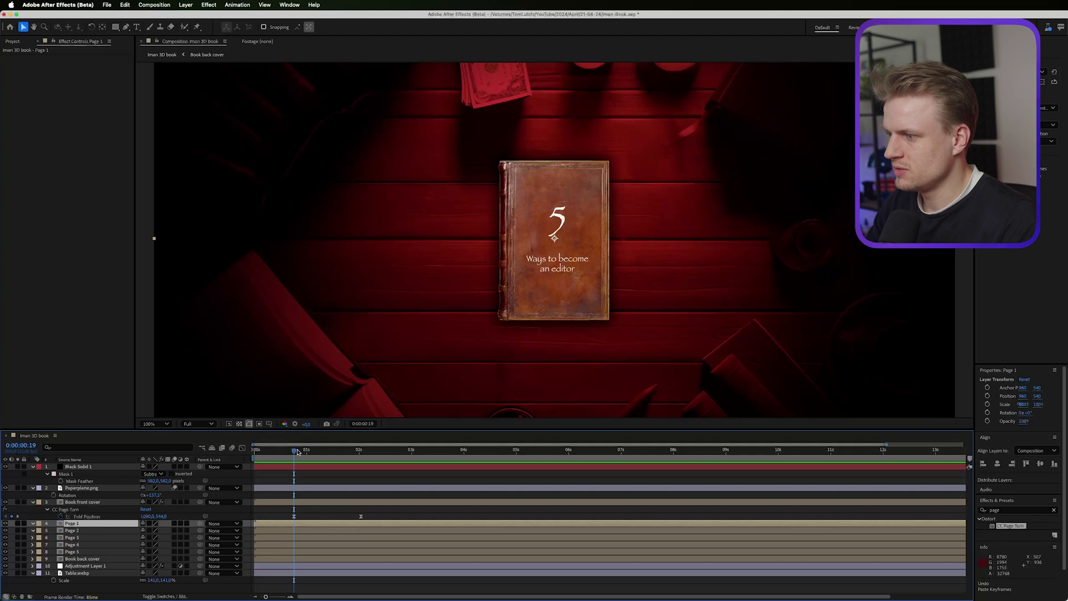
key("space")
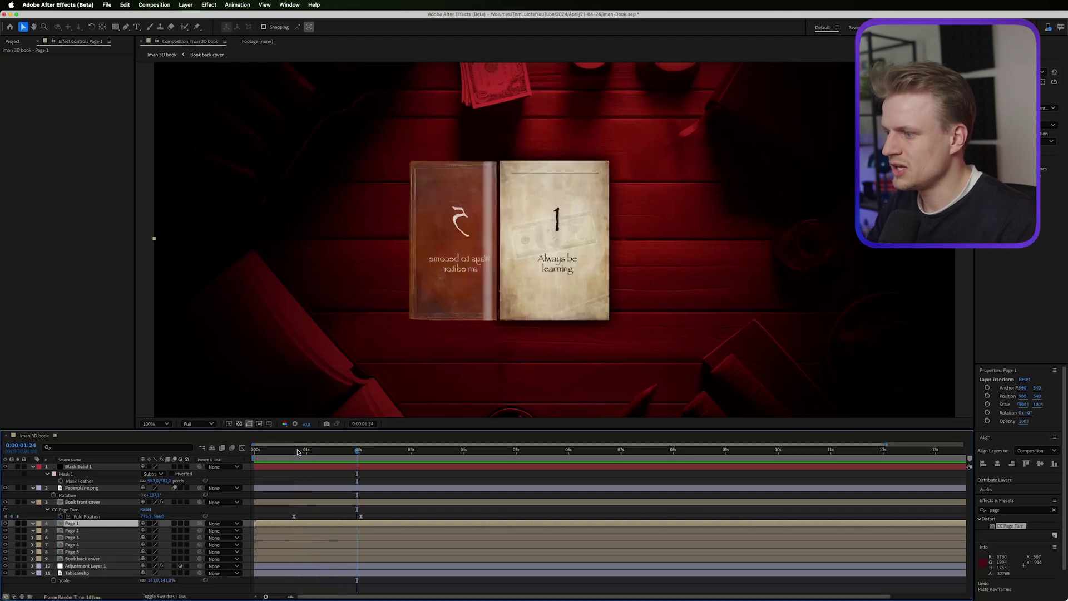
key("shift+Page_Up")
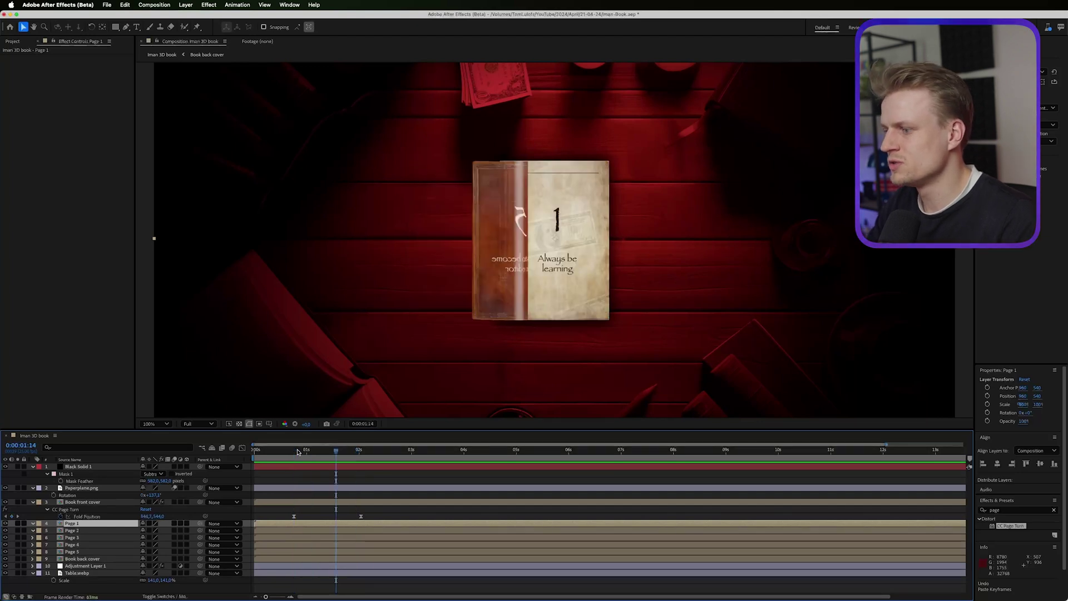
key("super+v")
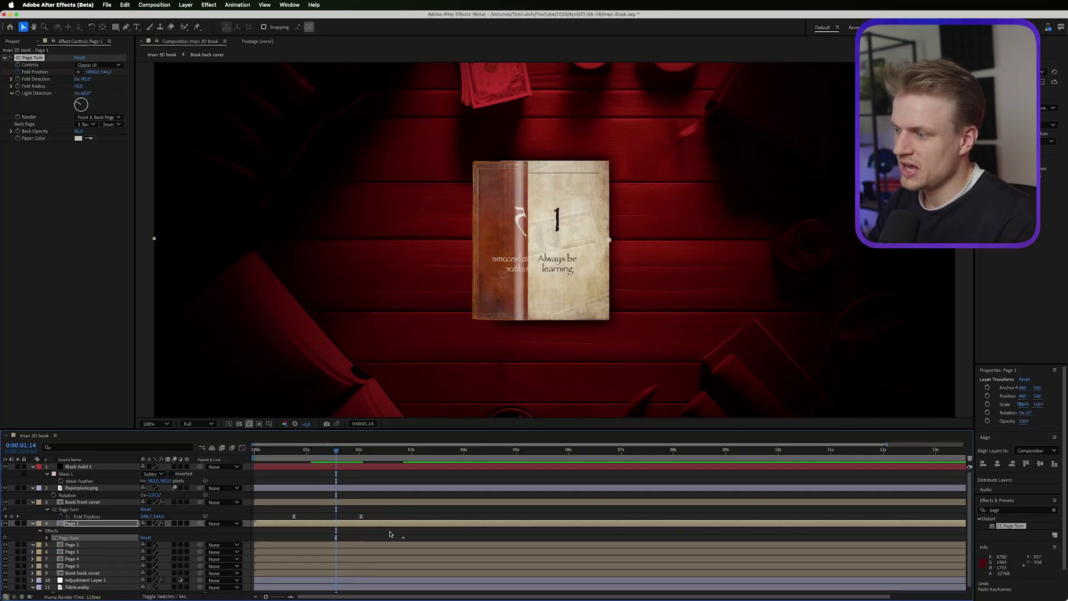
key("super+Down")
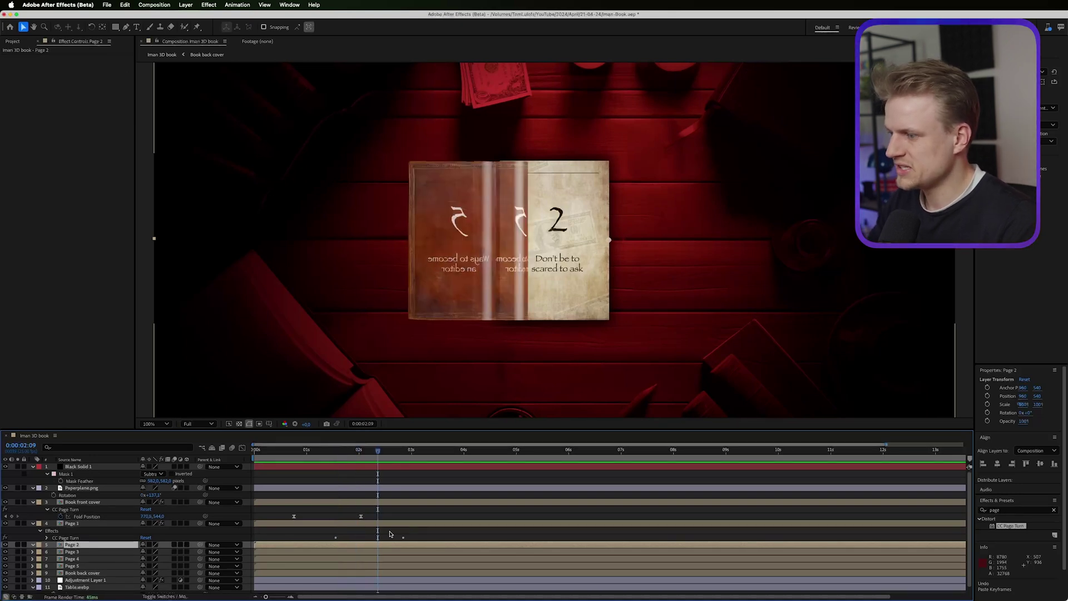
key("super+v")
key("super+Down")
left_click_drag(334, 448, 373, 447)
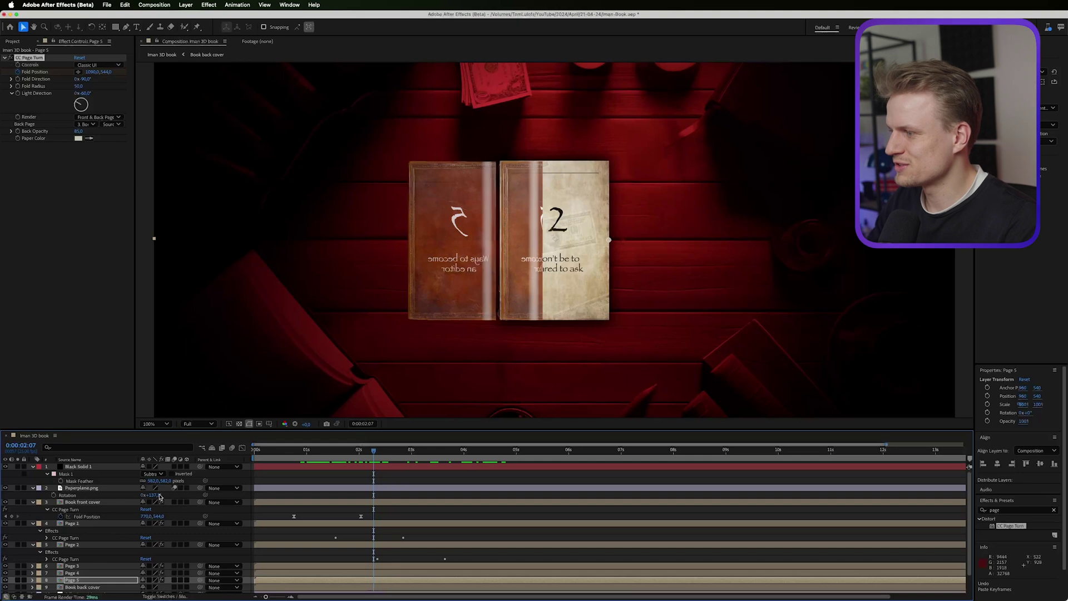
left_click(89, 523)
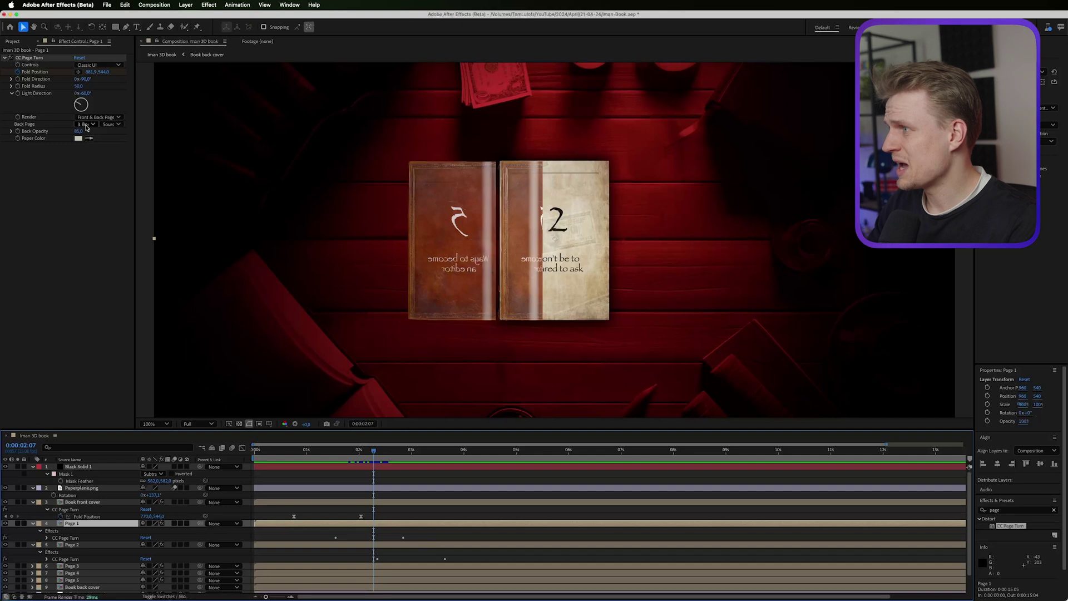
- Set the CC Page Turn Back Page layer for Page 1, Page 2 and Page 3
left_click(86, 125)
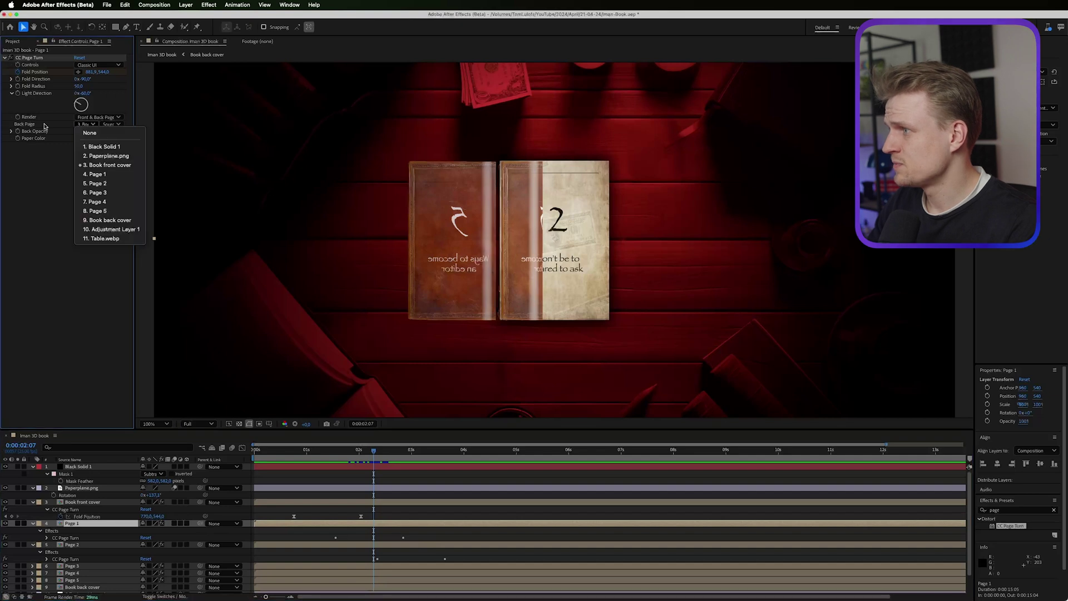
left_click(98, 174)
left_click(100, 539)
left_click(101, 545)
left_click(86, 124)
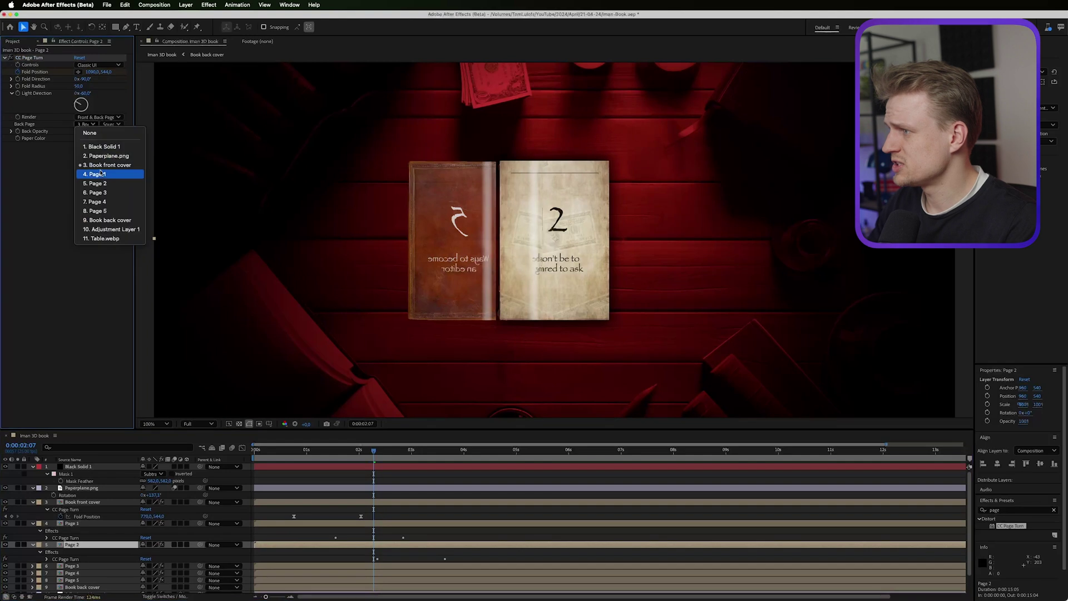
left_click(98, 174)
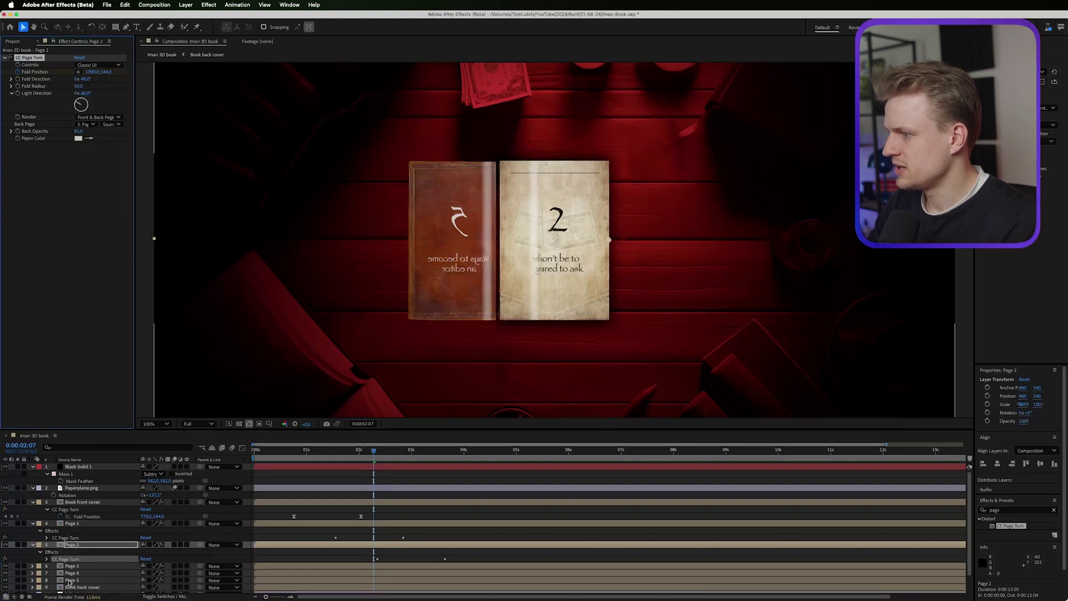
left_click(77, 568)
left_click(86, 124)
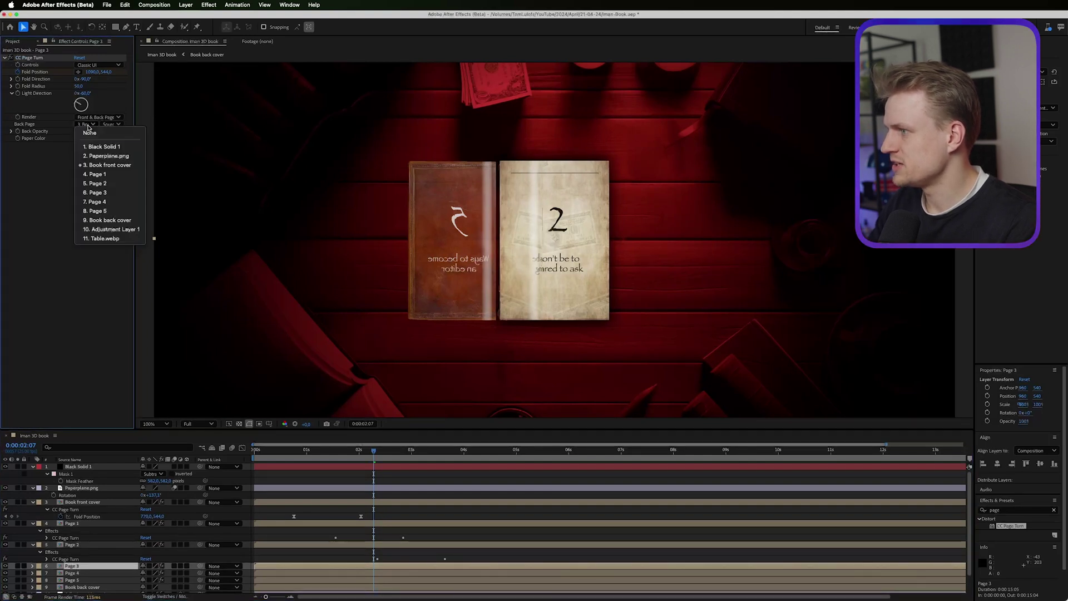
left_click(95, 190)
- Set Page 5's Back Page to 9. Book back cover and scrub through the page turns
left_click(77, 573)
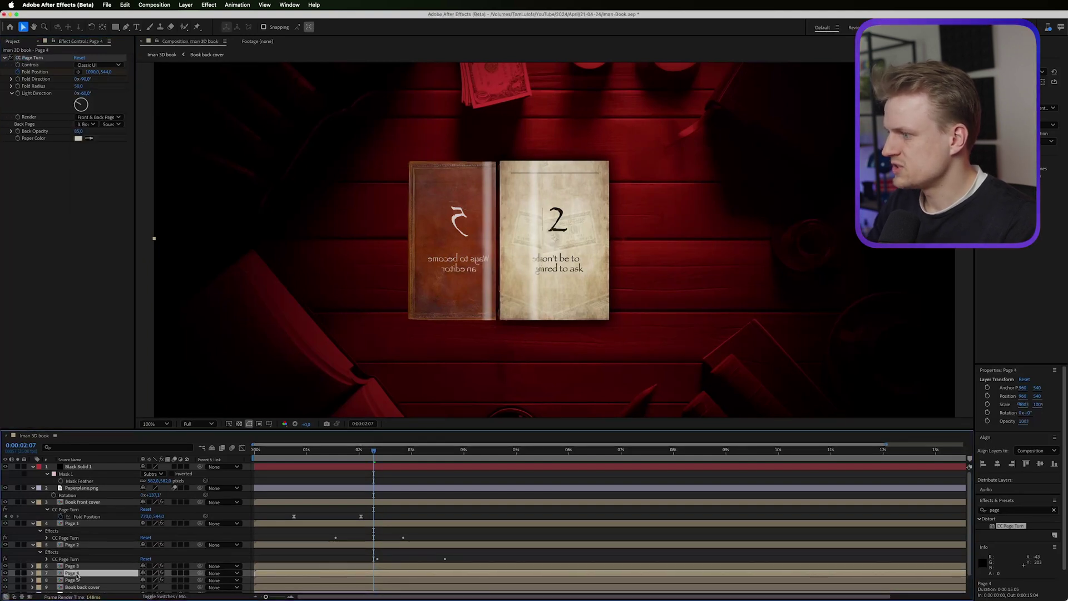
key("super+Down")
left_click(86, 124)
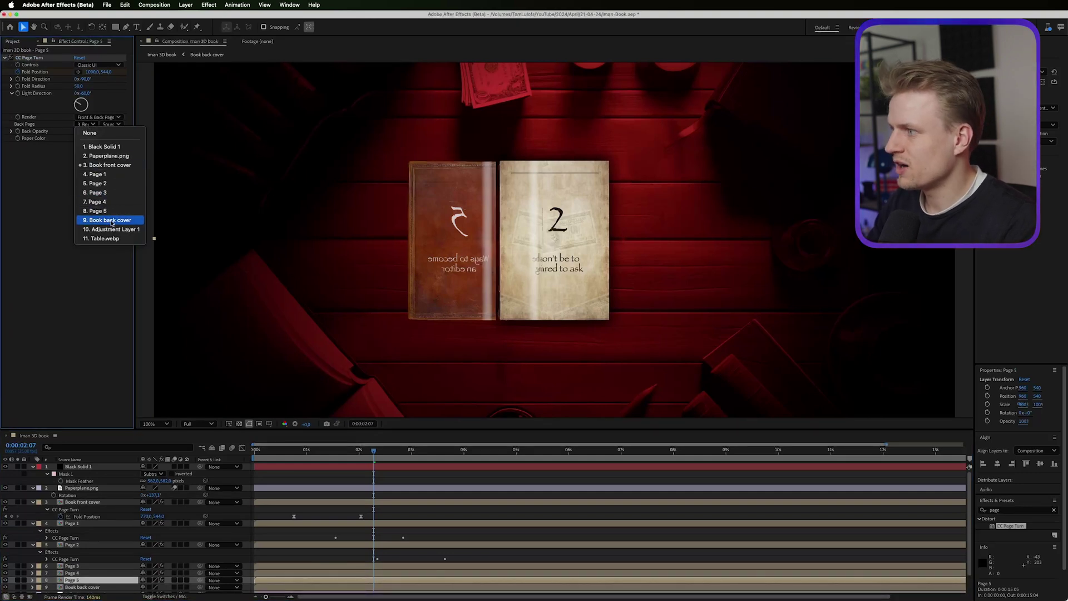
left_click(111, 220)
left_click_drag(373, 452, 424, 450)
left_click_drag(367, 451, 555, 450)
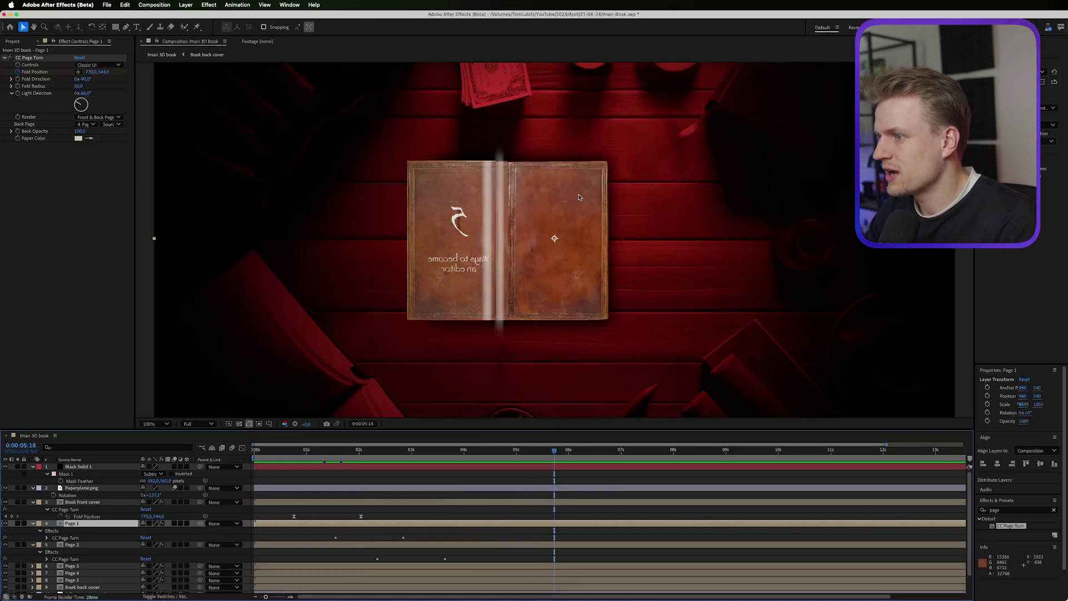
- Hide the Book back cover layer and scrub the page turns back to page 1
scroll(131, 539, "down", 2)
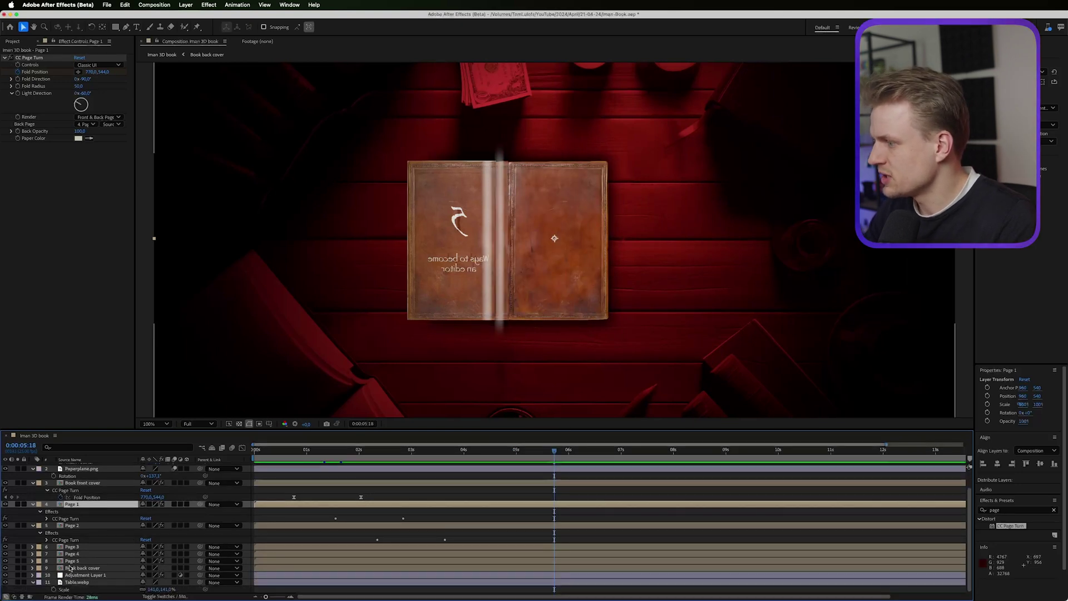
left_click(56, 568)
left_click(5, 568)
left_click(72, 561)
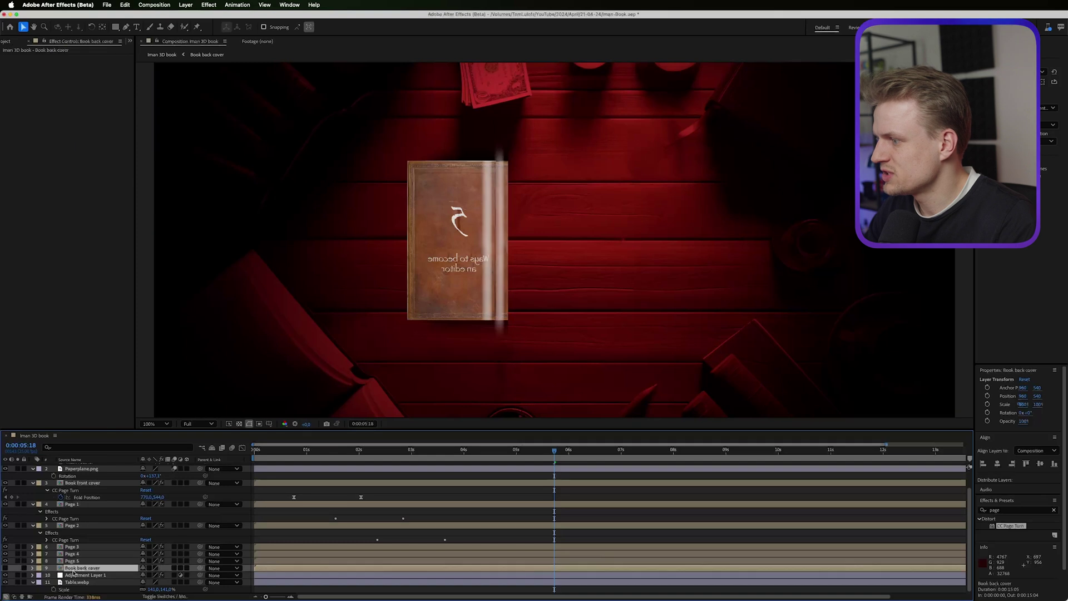
left_click(77, 569)
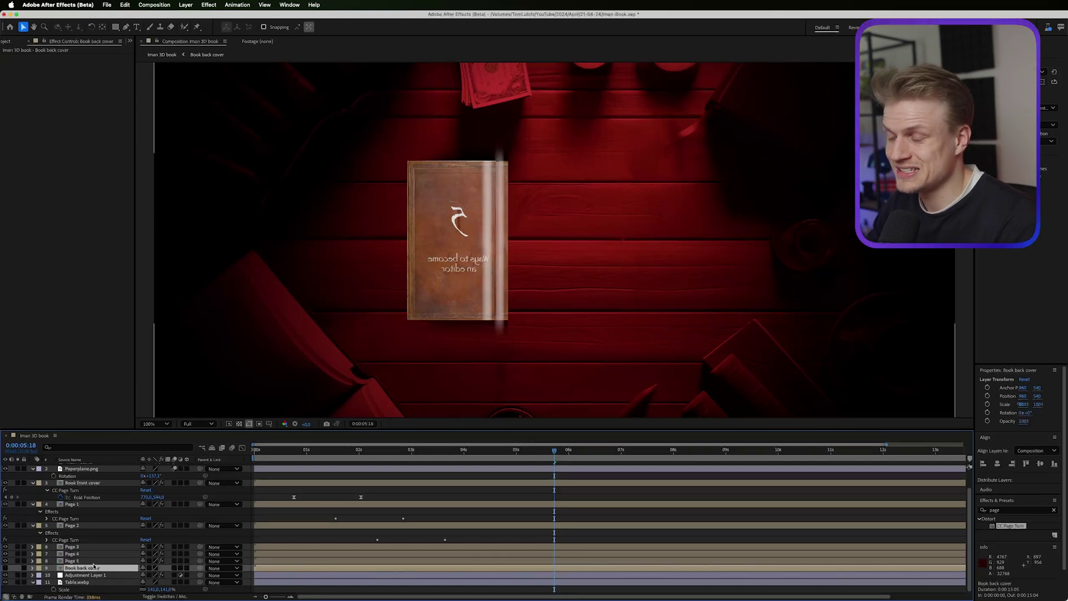
mouse_move(445, 449)
left_mouse_down()
mouse_move(428, 449)
mouse_move(449, 450)
left_mouse_up()
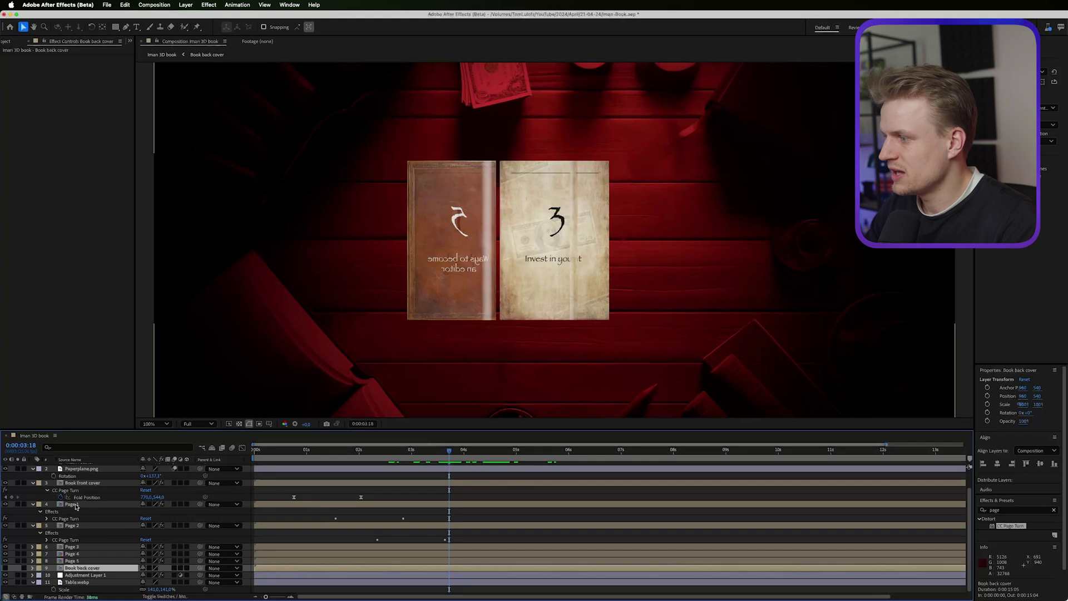
mouse_move(343, 461)
left_mouse_down()
mouse_move(309, 461)
mouse_move(361, 461)
left_mouse_up()
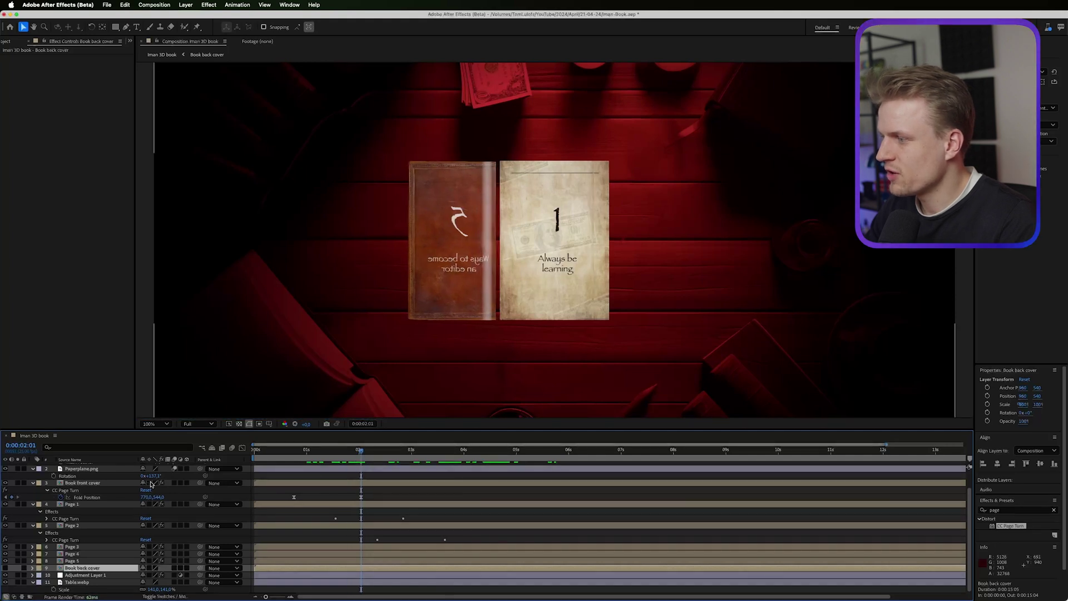
- Duplicate Page 1, move the copy up the stack, and check the page turns' Fold Position keyframes
left_click(91, 504)
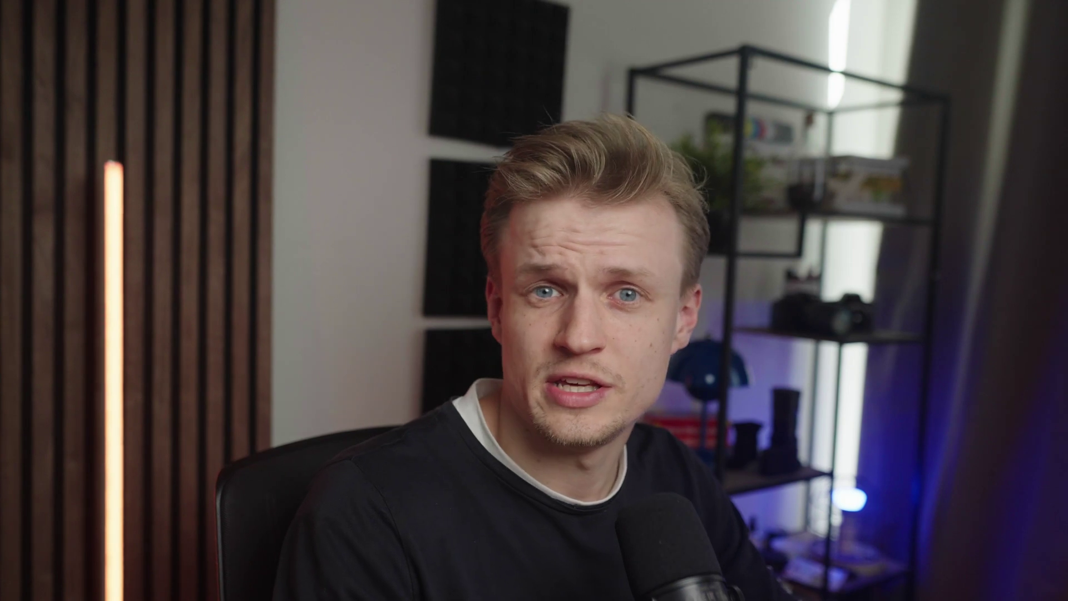
key("ctrl+d")
left_click_drag(83, 504, 87, 484)
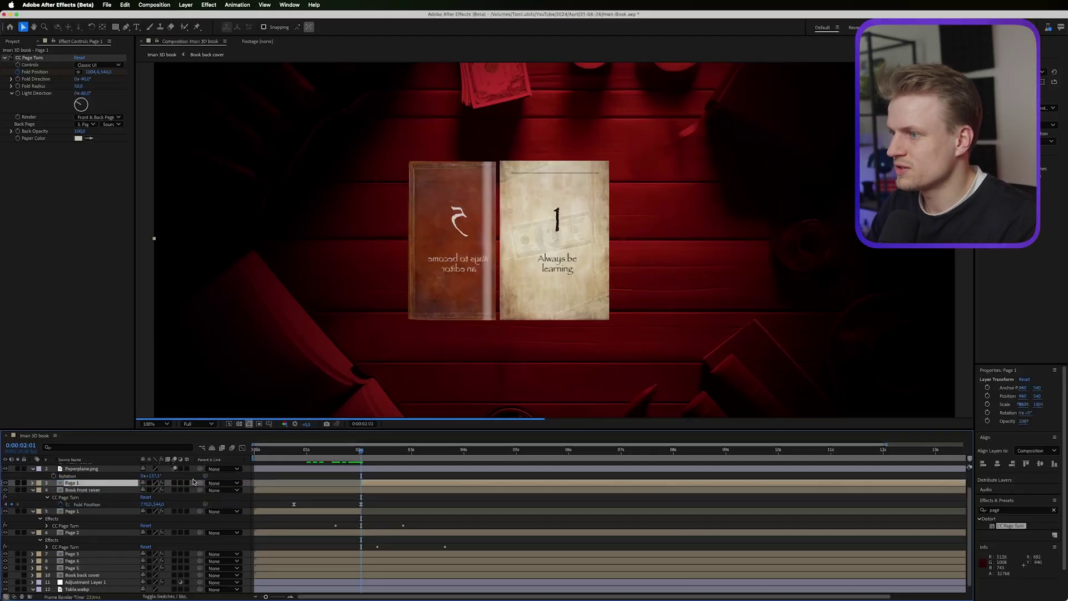
left_click_drag(362, 454, 395, 454)
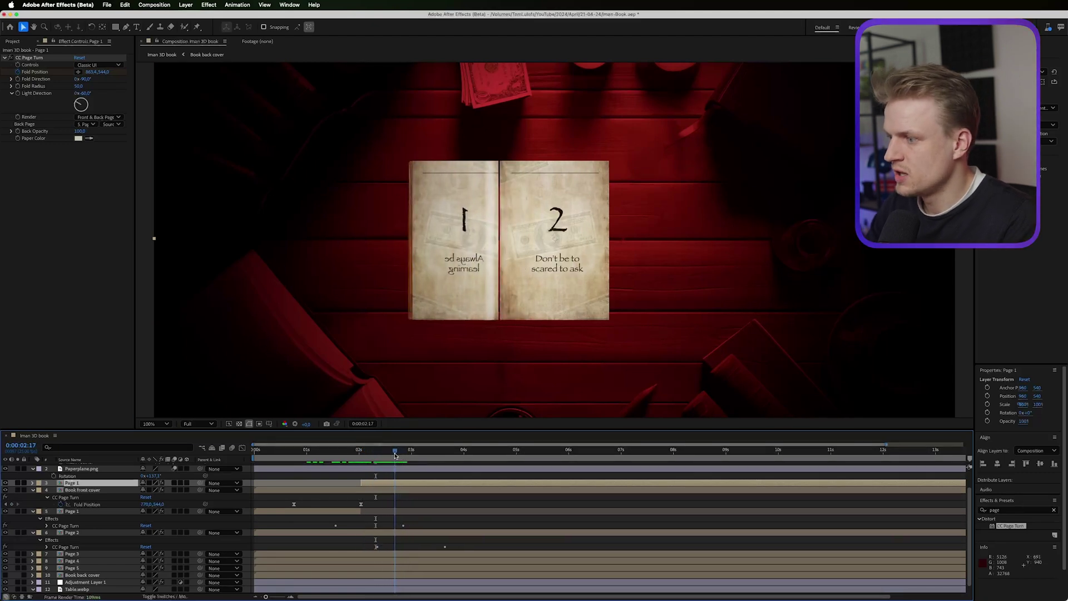
left_click(71, 483)
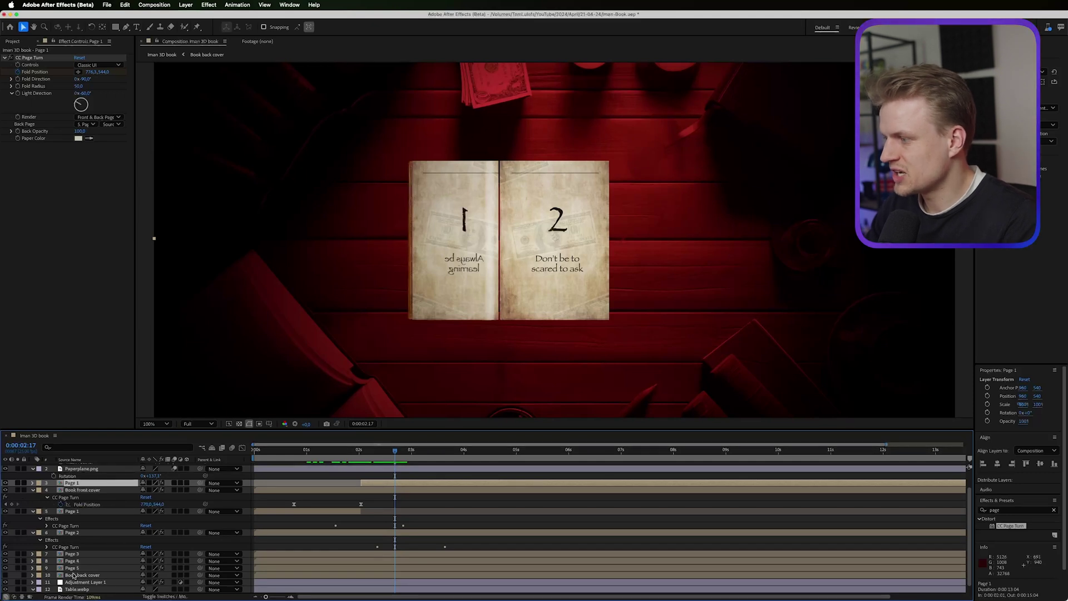
left_click(74, 577, "shift")
key("u")
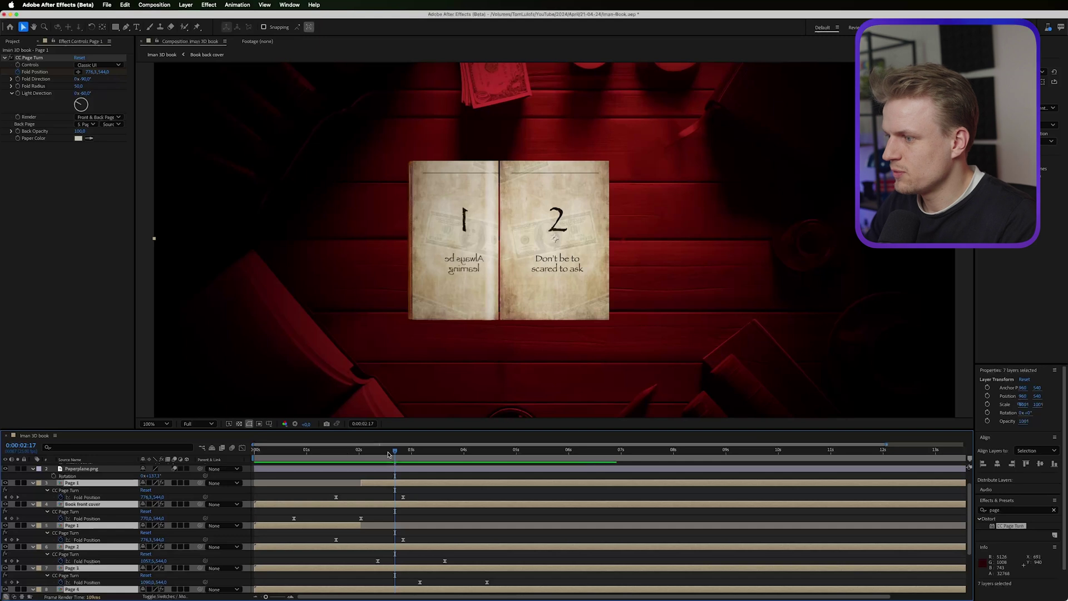
left_click_drag(388, 454, 402, 457)
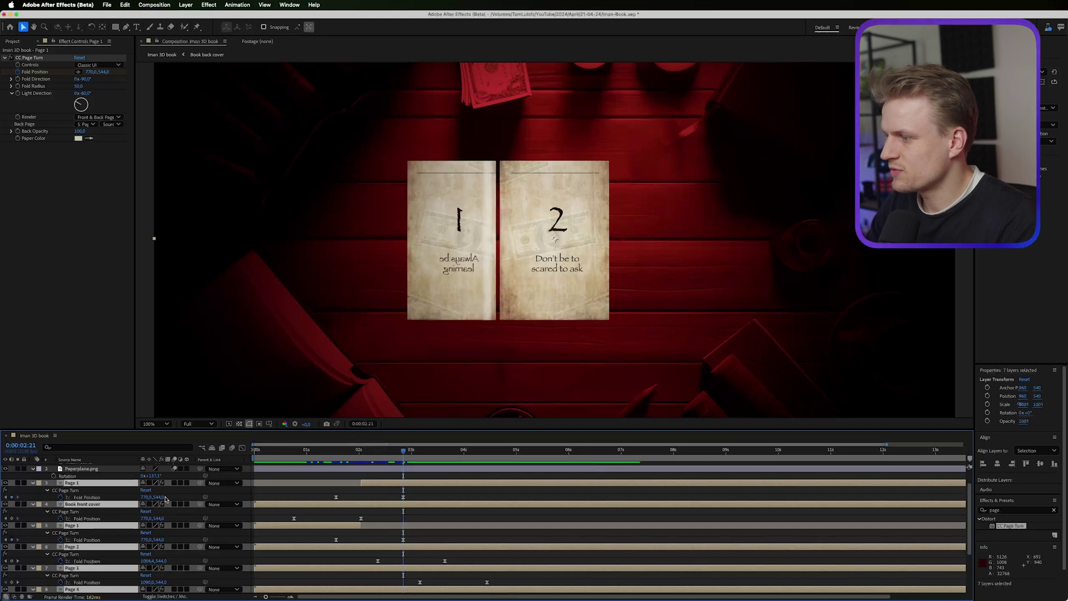
- Duplicate Page 2 and move the copy and Page 3 just below Paperplane.png, checking the remaining turns
left_click(80, 483)
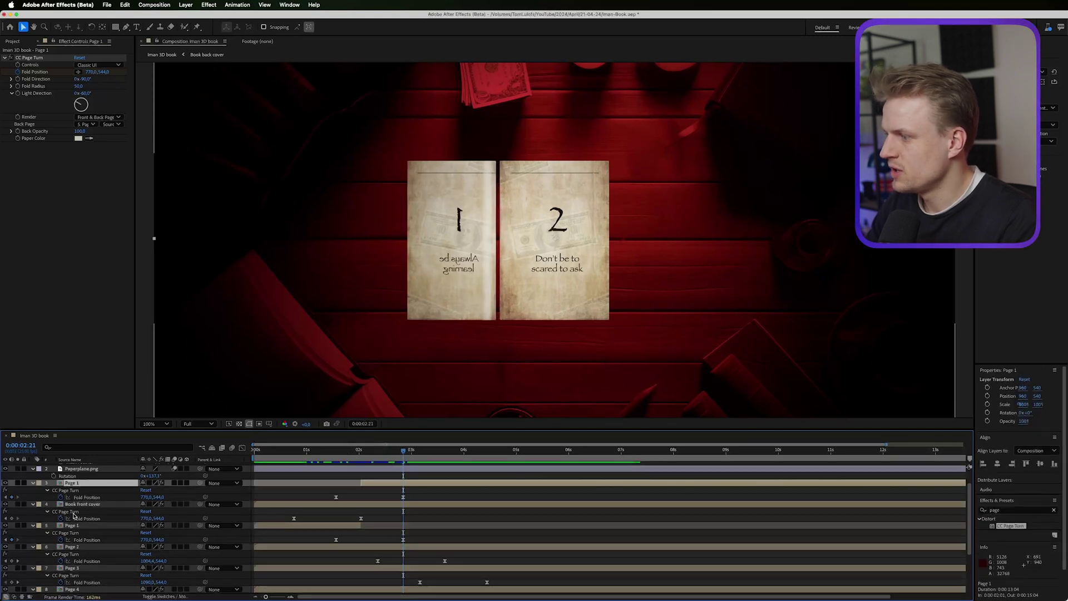
left_click(84, 546)
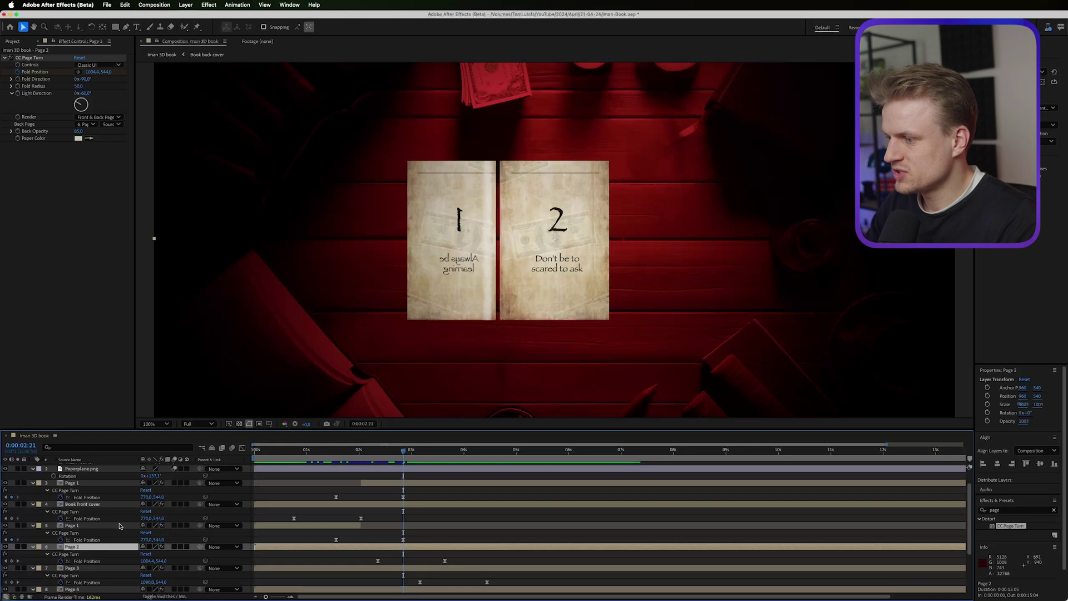
key("super+d")
left_click_drag(102, 550, 109, 482)
left_click(444, 450)
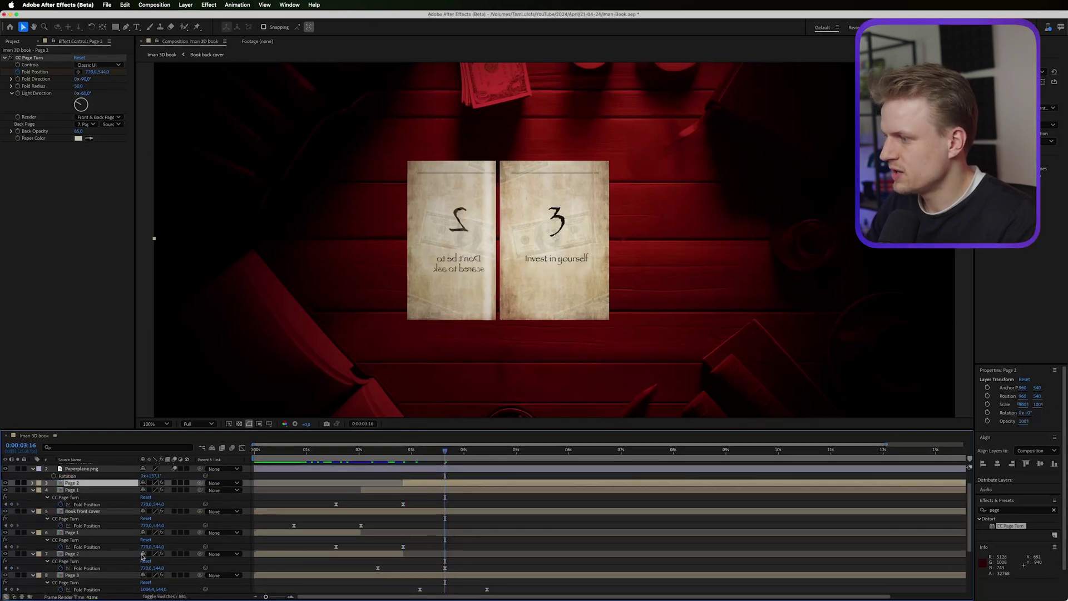
left_click(86, 555)
left_click(82, 575)
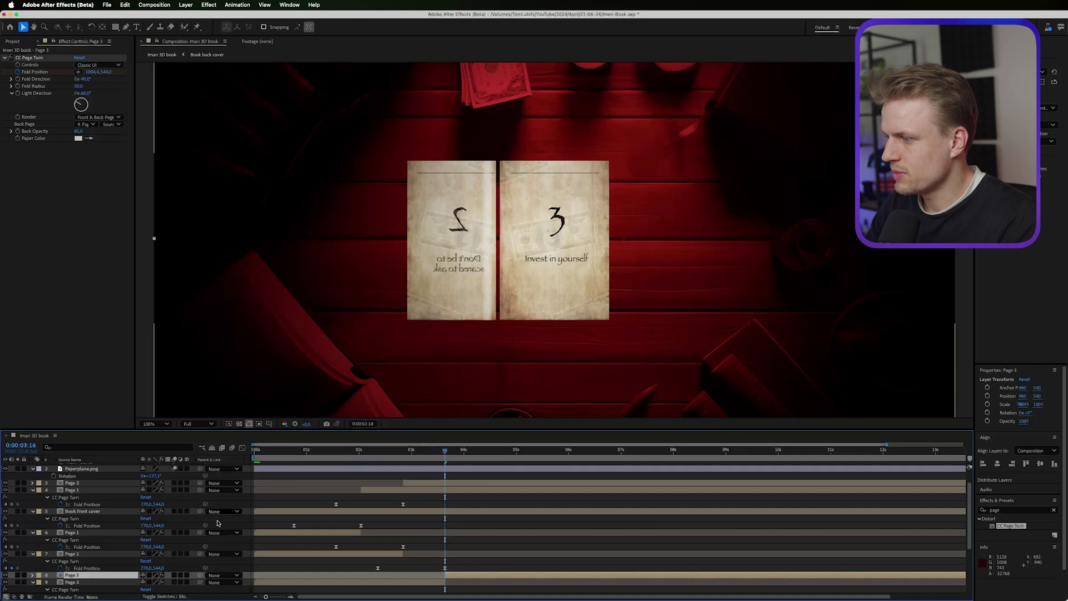
left_click_drag(81, 575, 103, 481)
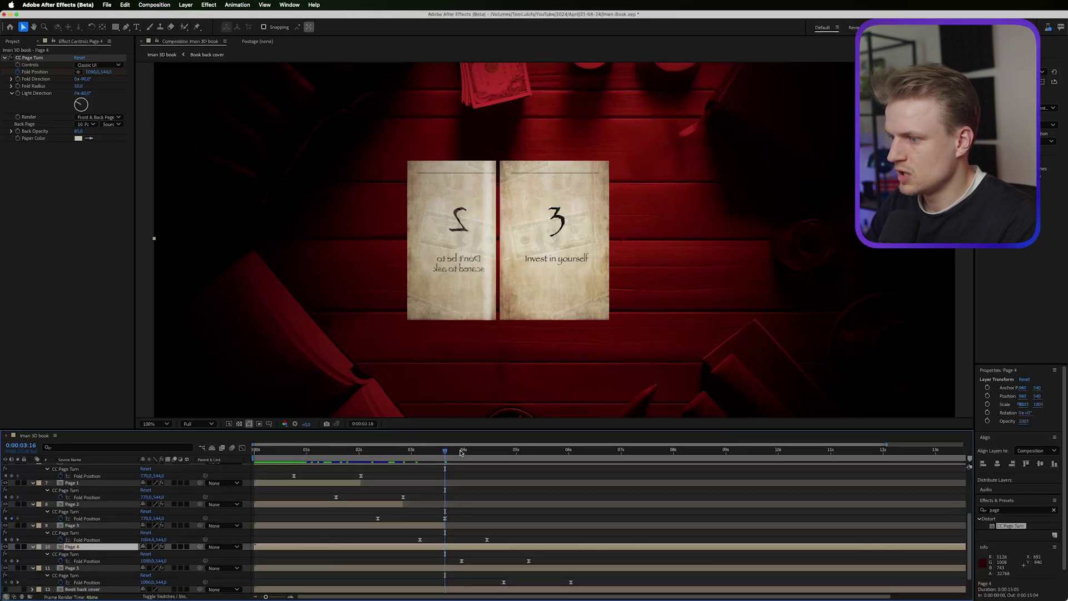
left_click_drag(460, 452, 485, 452)
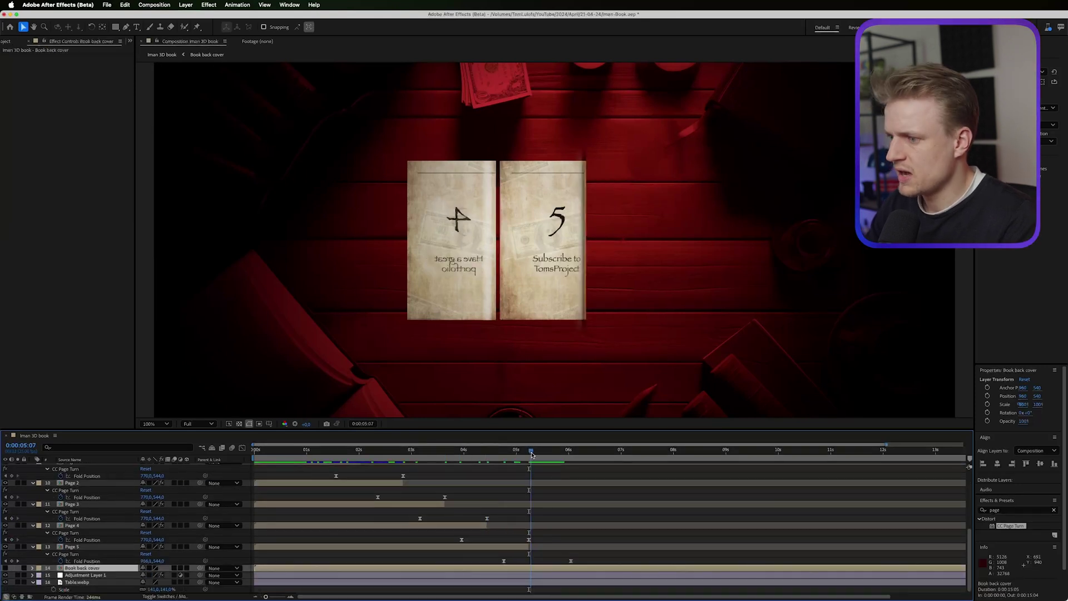
left_click_drag(529, 453, 582, 451)
scroll(578, 481, "up", 5)
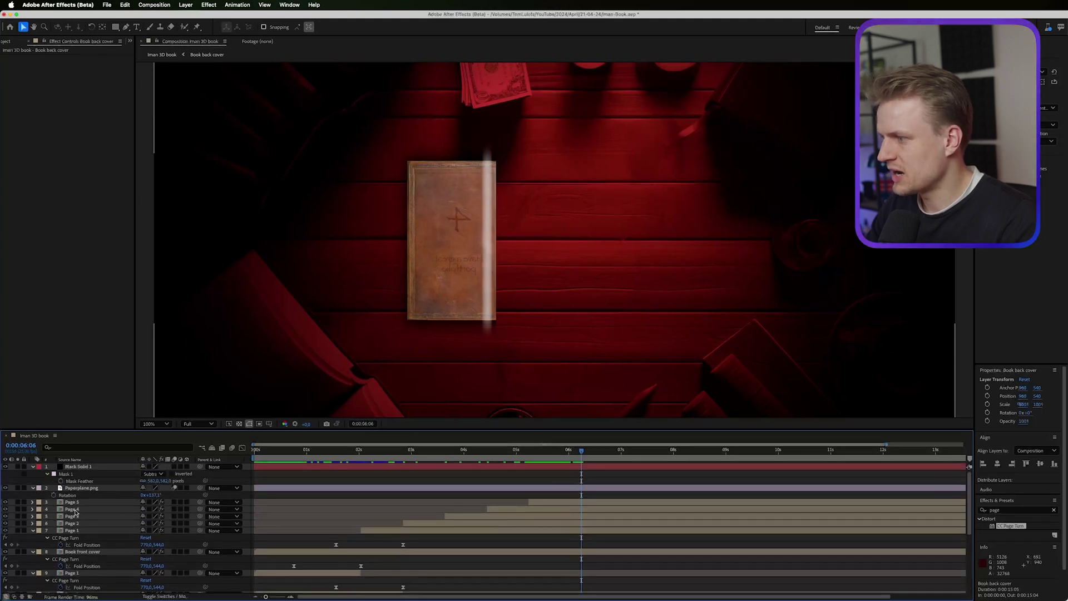
- Set Page 5's CC Page Turn Back Opacity to 100 and preview the cover opening to page 1
left_click(76, 503)
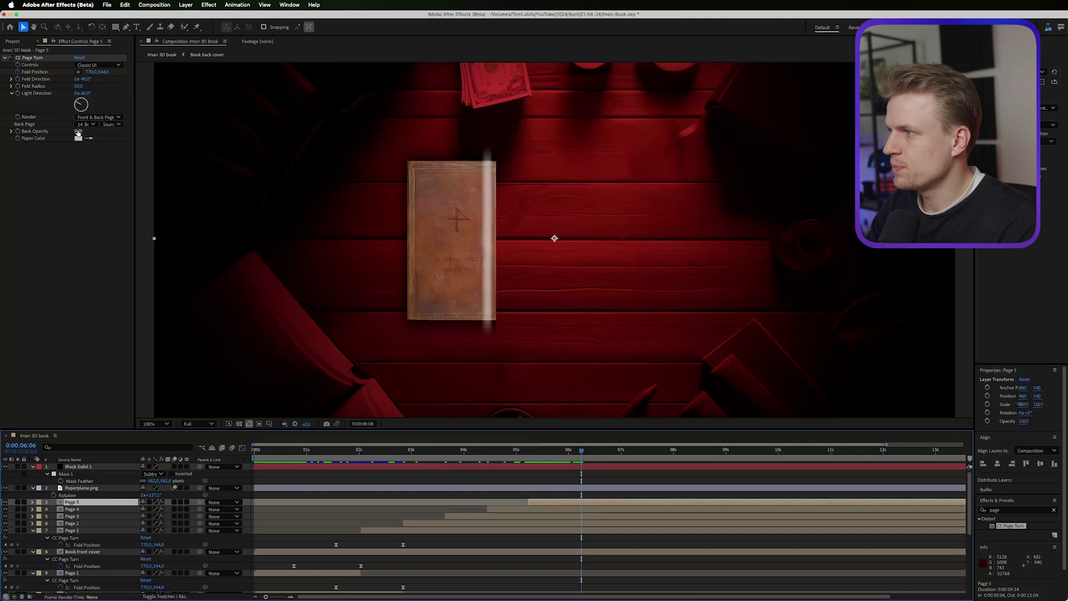
left_click_drag(78, 132, 136, 130)
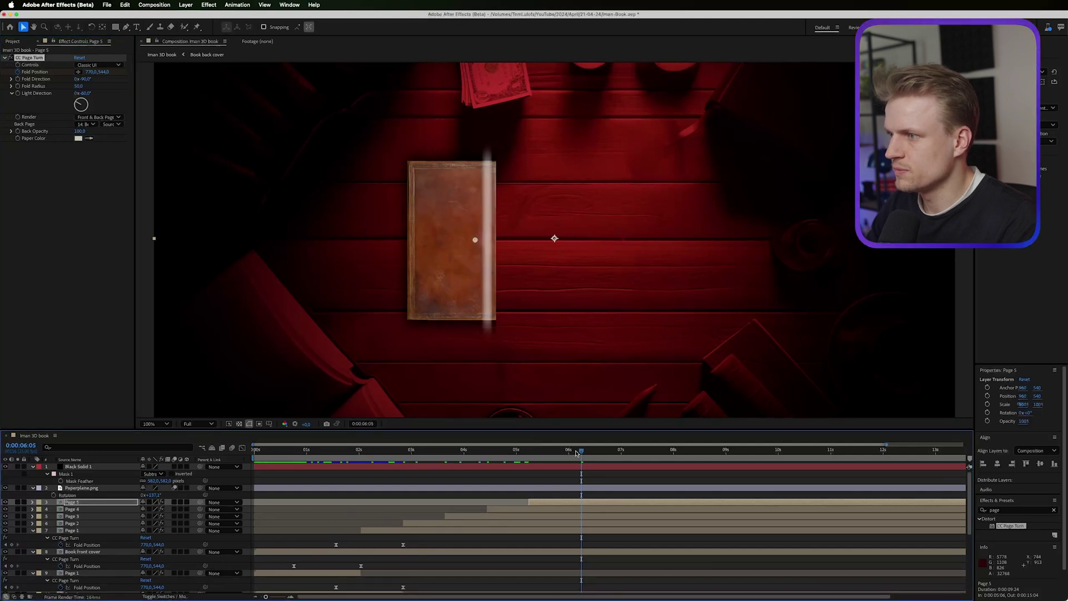
key("Home")
key("space")
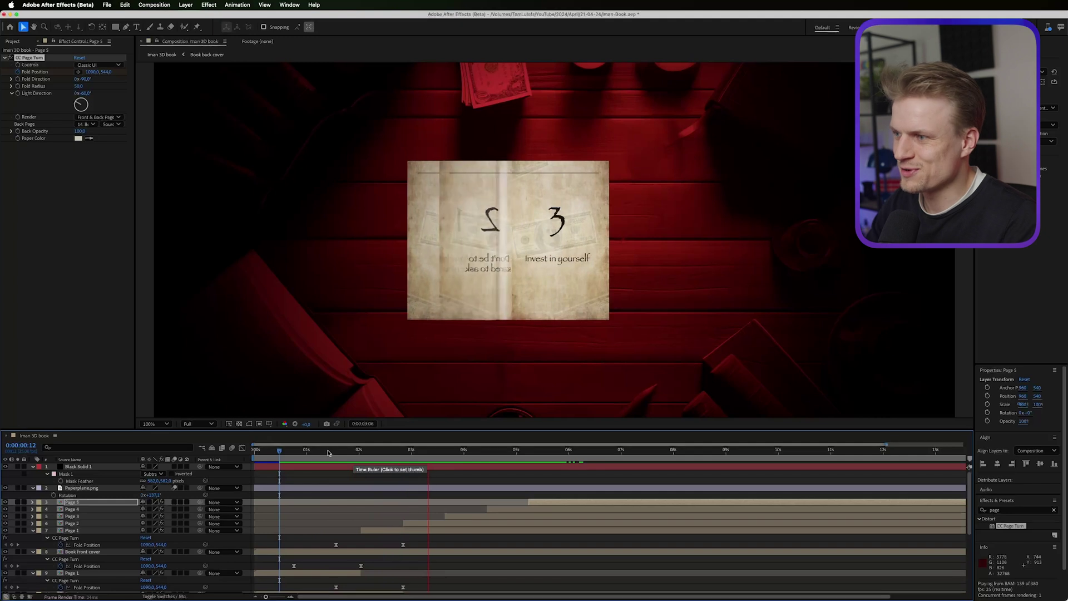
left_click(305, 453)
left_click_drag(302, 455, 574, 460)
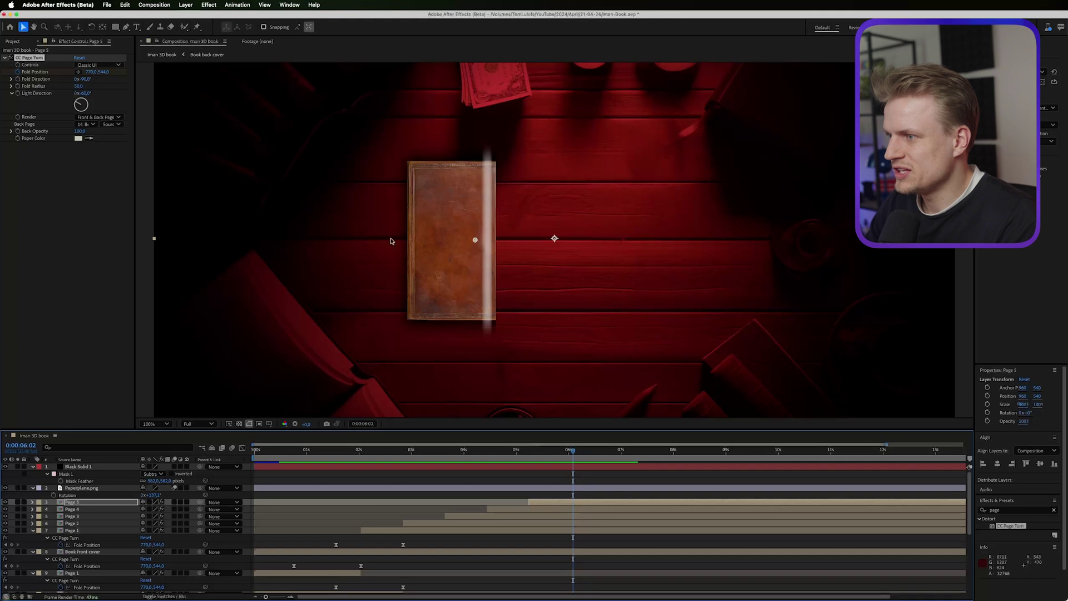
left_click(447, 210)
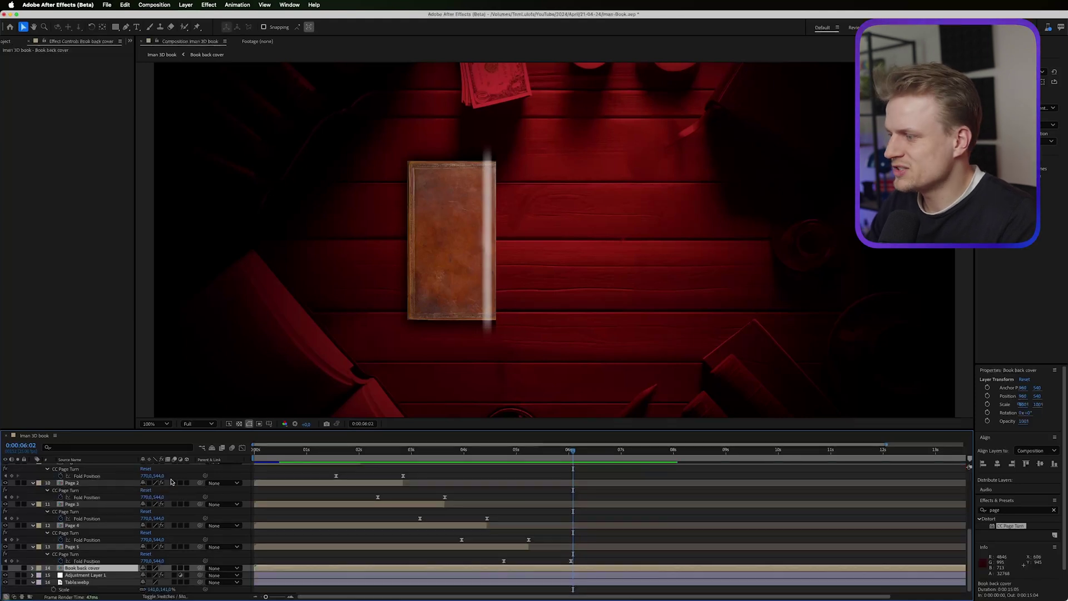
- In the Book back cover comp, add 8921437.jpg, scale it to about 27% and move it onto the book
double_click(85, 568)
key("period")
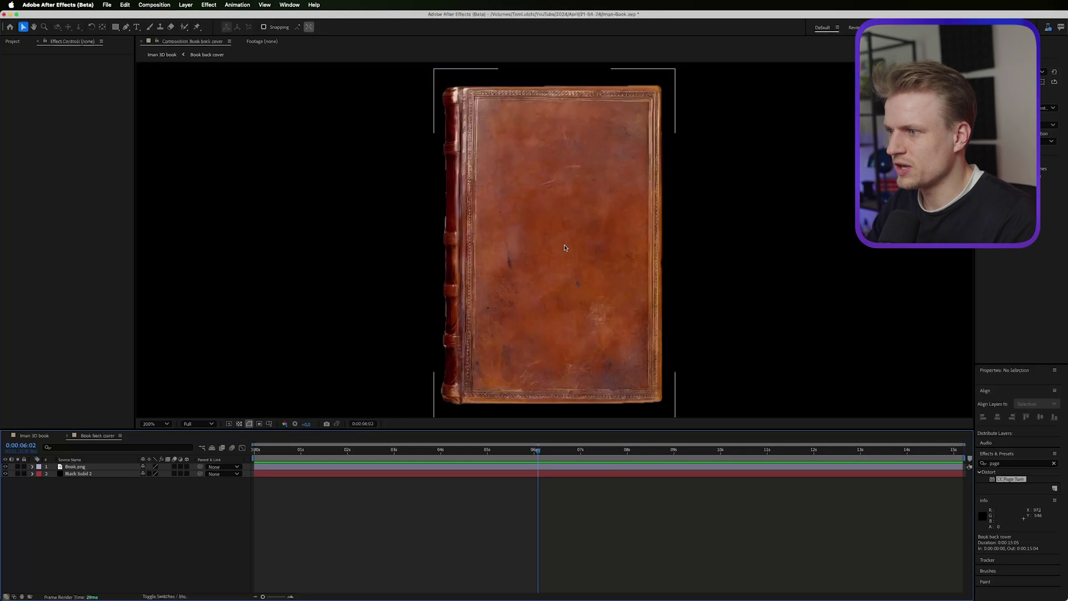
key("super+0")
left_click_drag(78, 228, 496, 234)
key("comma")
key("comma")
key("comma")
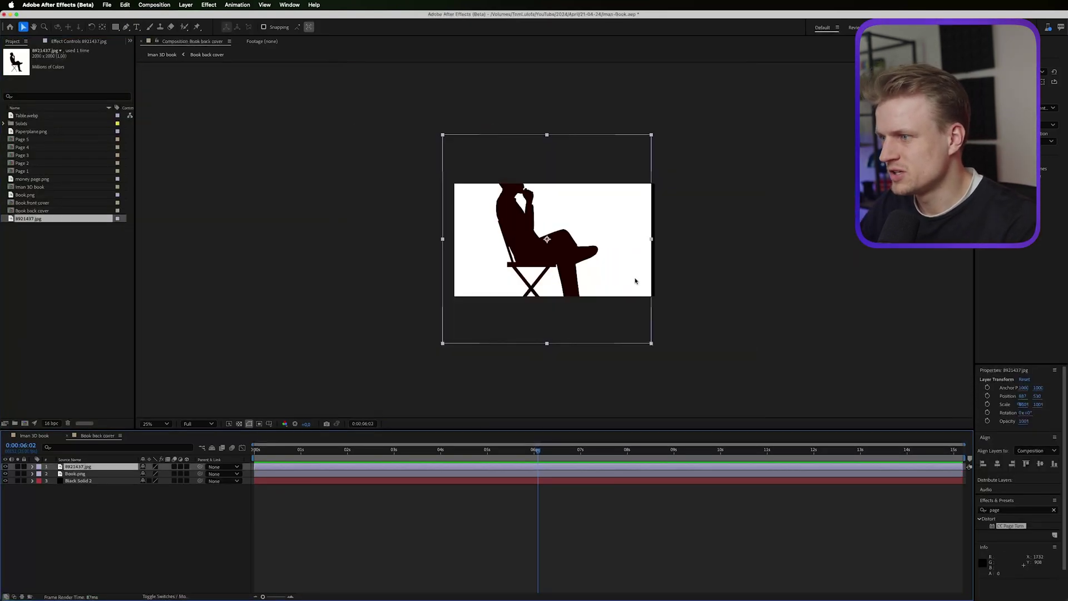
key("s")
left_click_drag(162, 474, 143, 474)
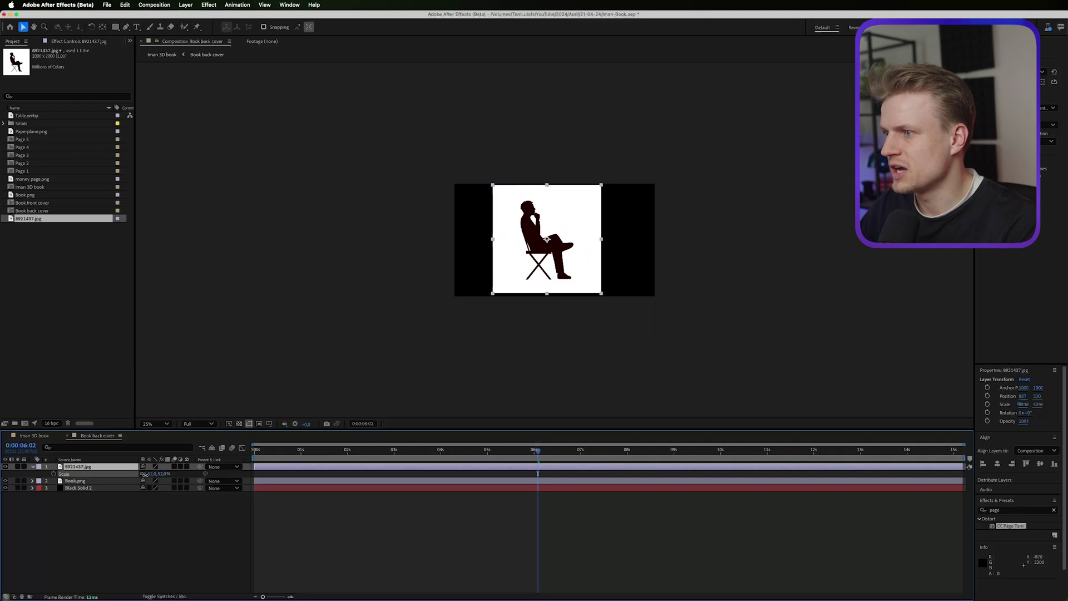
key("period")
left_click_drag(549, 303, 580, 321)
left_click_drag(165, 474, 158, 473)
key("period")
- Apply the Invert effect to the silhouette and set its blend mode to Screen
left_click(1019, 509)
type("tint")
key("BackSpace")
key("BackSpace")
key("BackSpace")
key("BackSpace")
type("inve")
double_click(1006, 549)
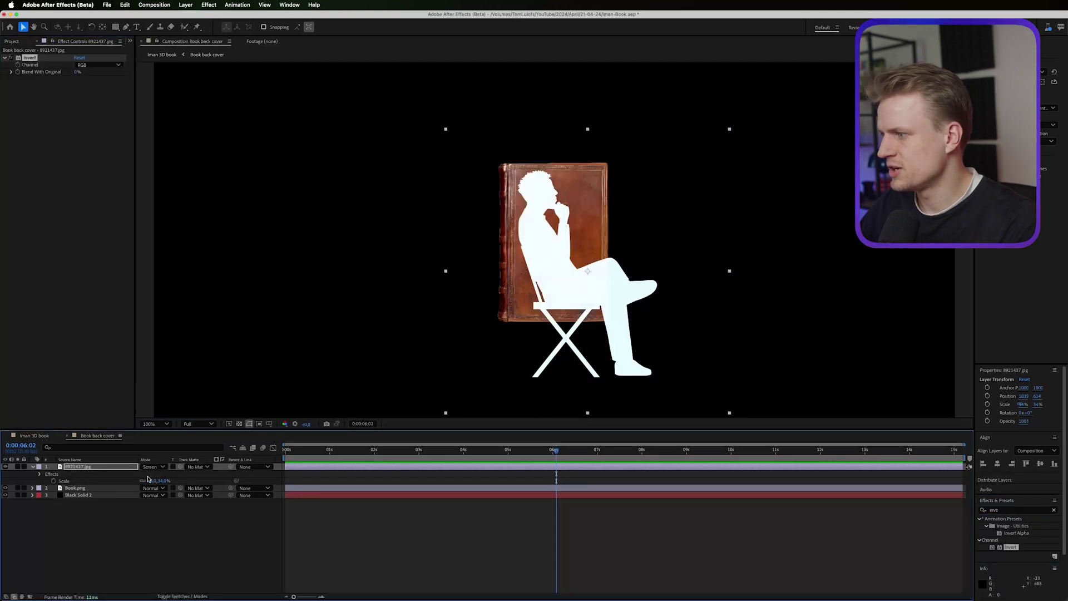
left_click(152, 467)
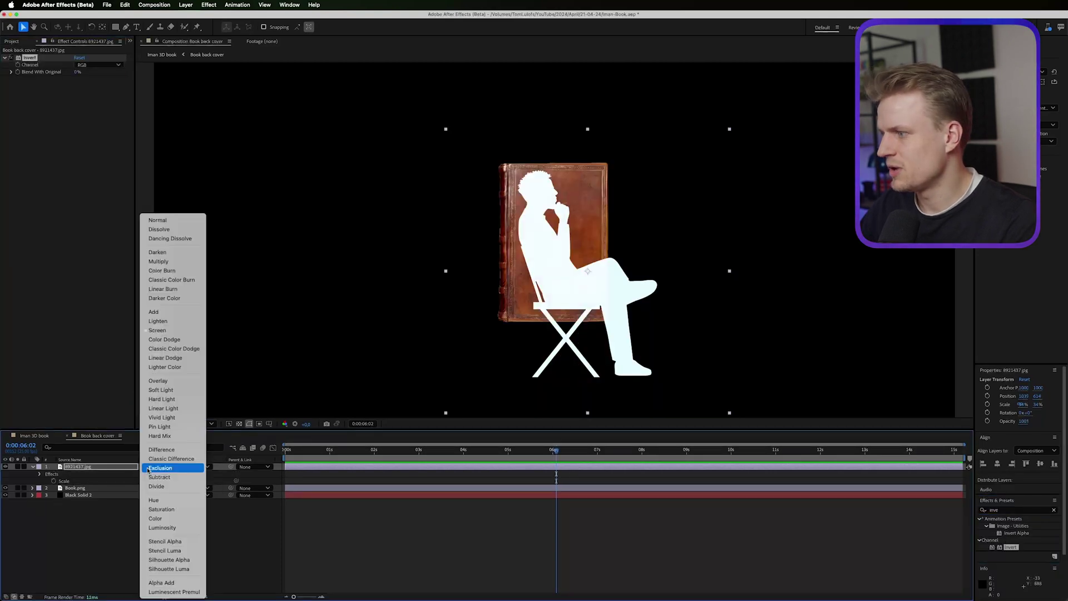
left_click(158, 330)
- Shrink the silhouette to about 15%, move it up and left, and rotate it 10°
left_click_drag(166, 480, 155, 480)
left_click_drag(579, 281, 552, 256)
key("r")
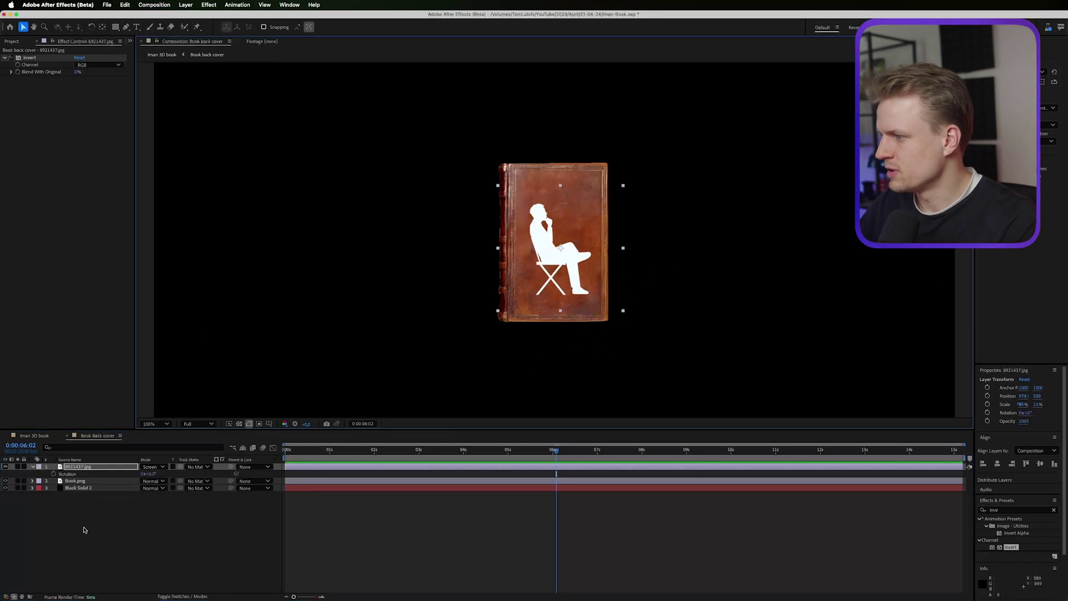
left_click(153, 474)
type("10")
key("Return")
scroll(422, 291, "up", 1)
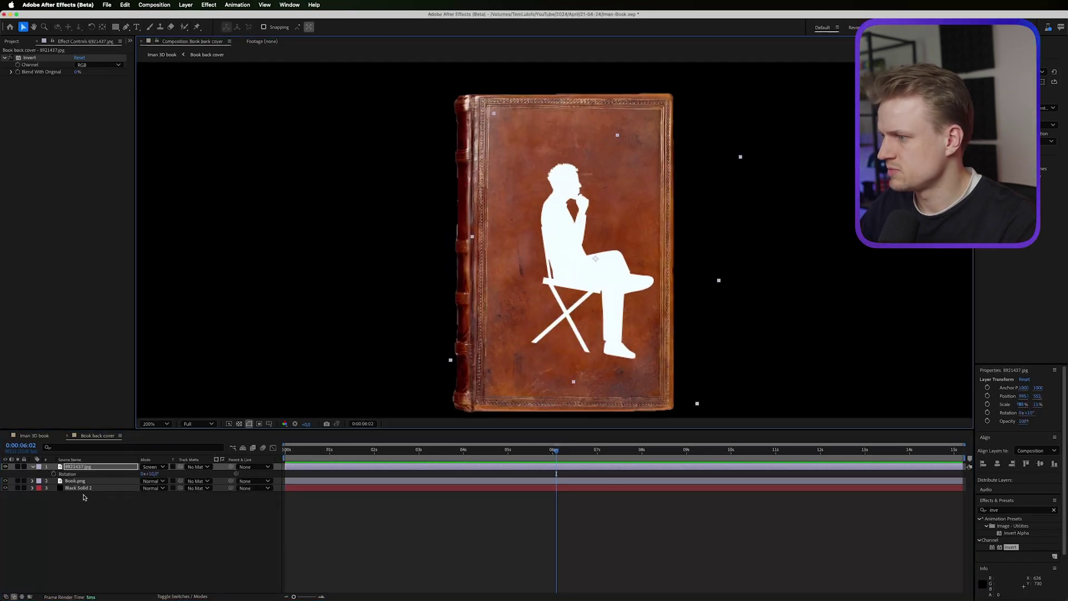
- Undo the rotation and draw a rectangle mask over the silhouette's upper part
key("super+z")
key("super+z")
key("super+z")
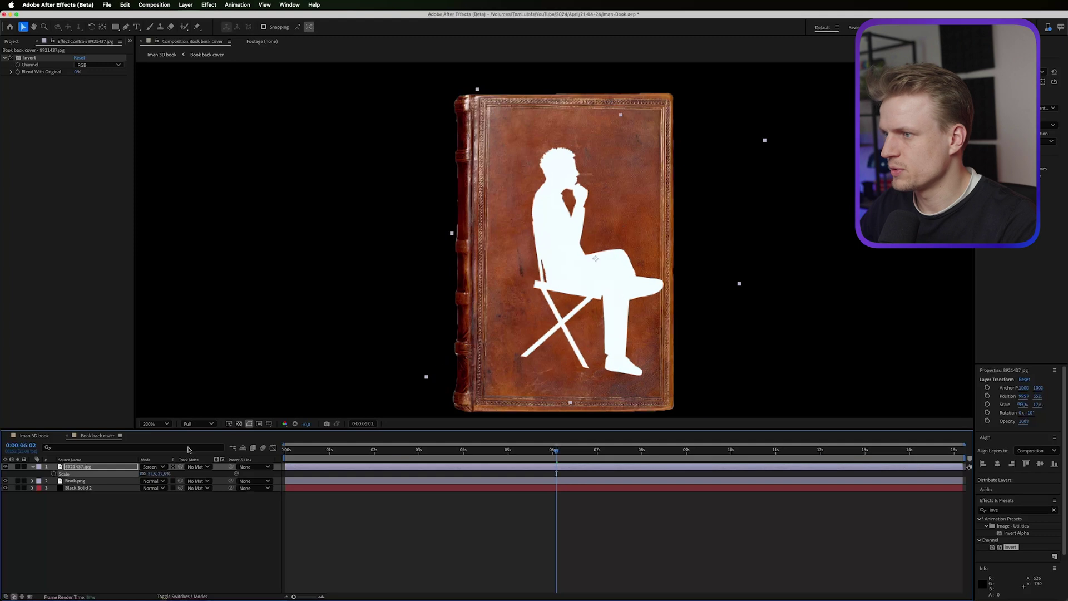
left_click(114, 27)
left_click_drag(479, 131, 619, 252)
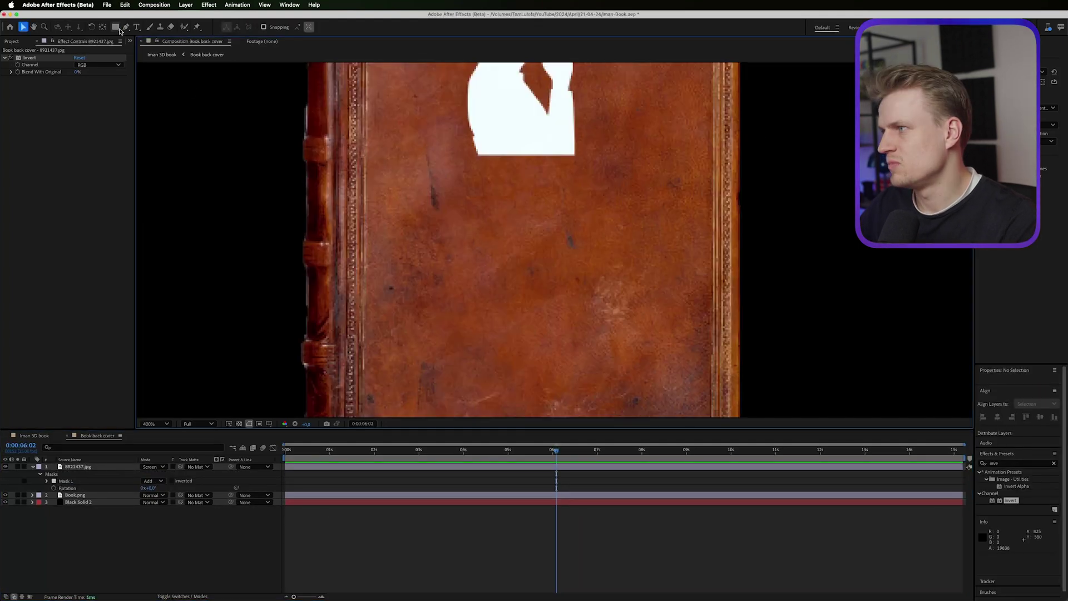
left_click(116, 26)
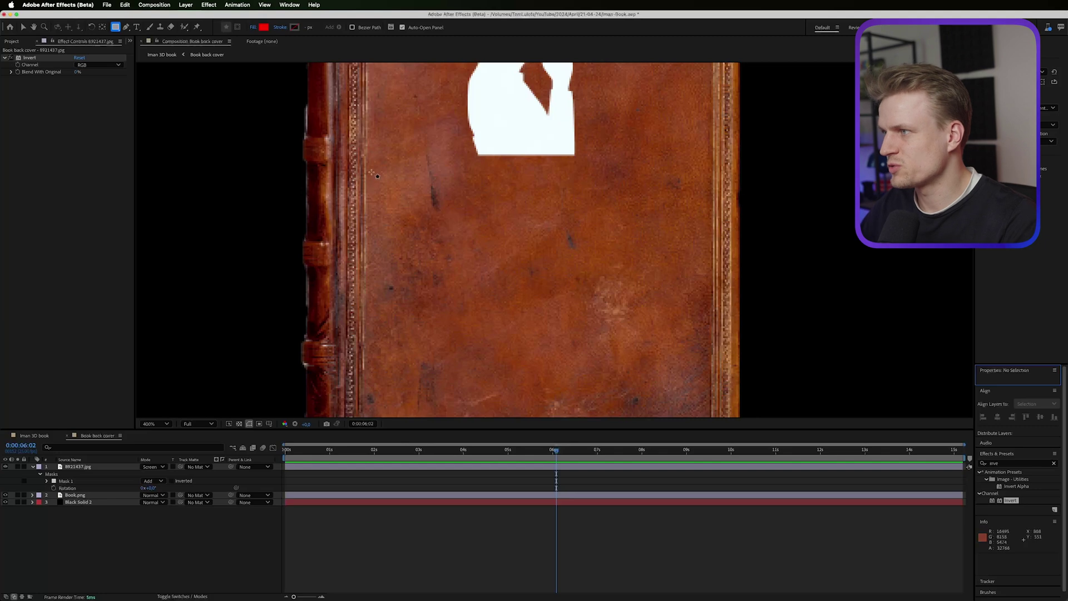
- Set the shape tool's fill to None and its stroke to Solid Color
left_click(264, 27)
key("Escape")
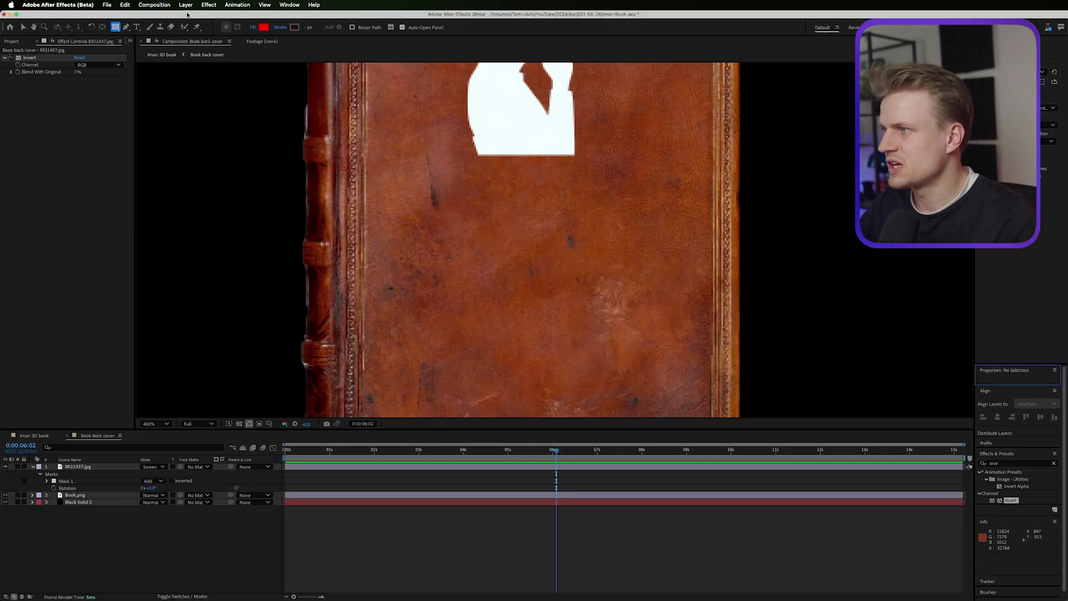
left_click(254, 27)
left_click(622, 251)
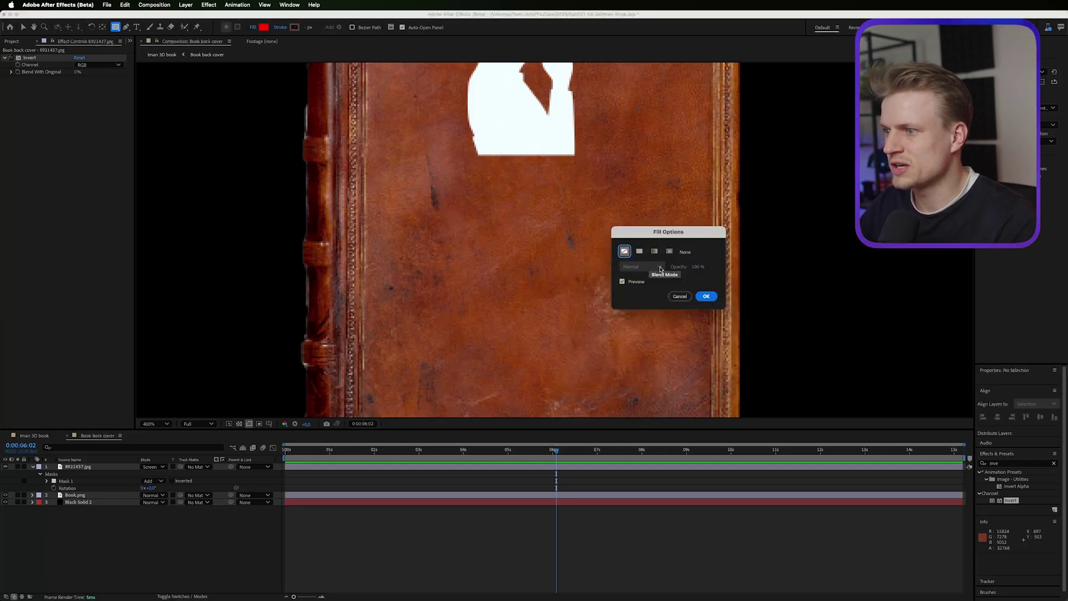
left_click(640, 252)
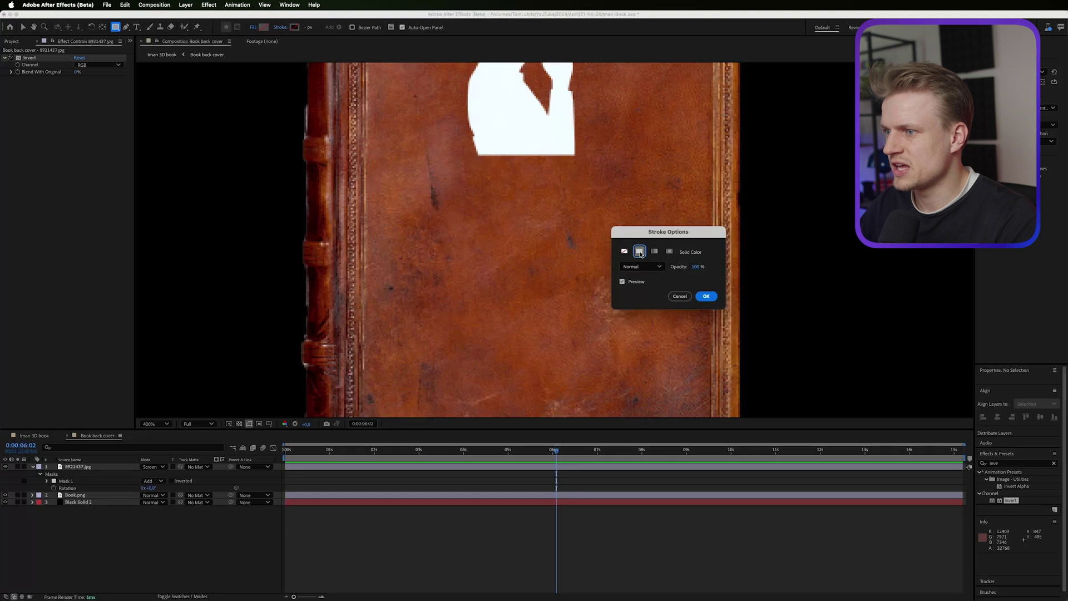
left_click(707, 295)
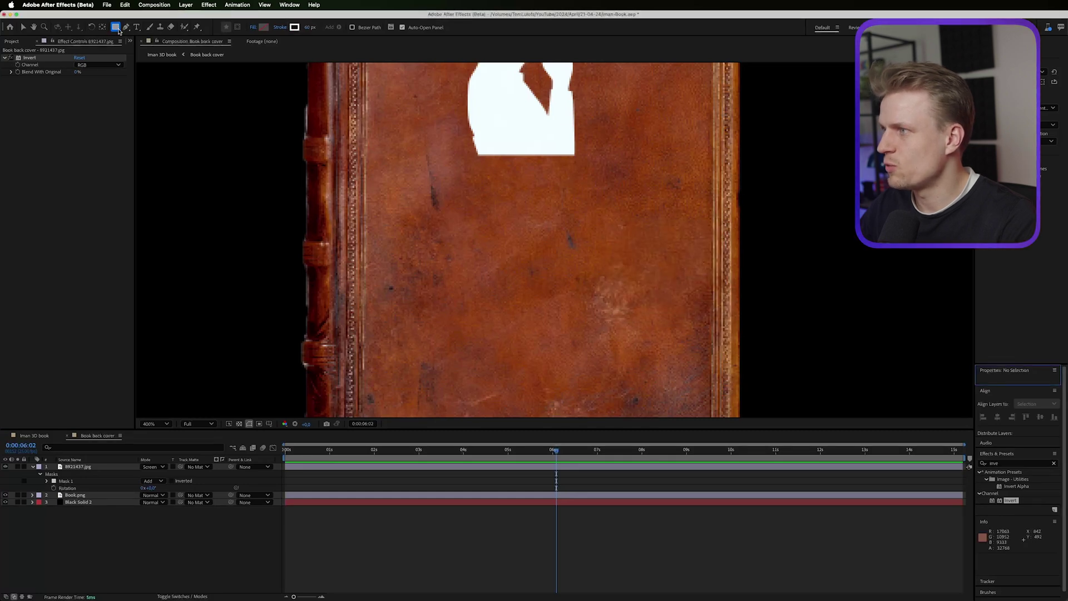
left_click(311, 26)
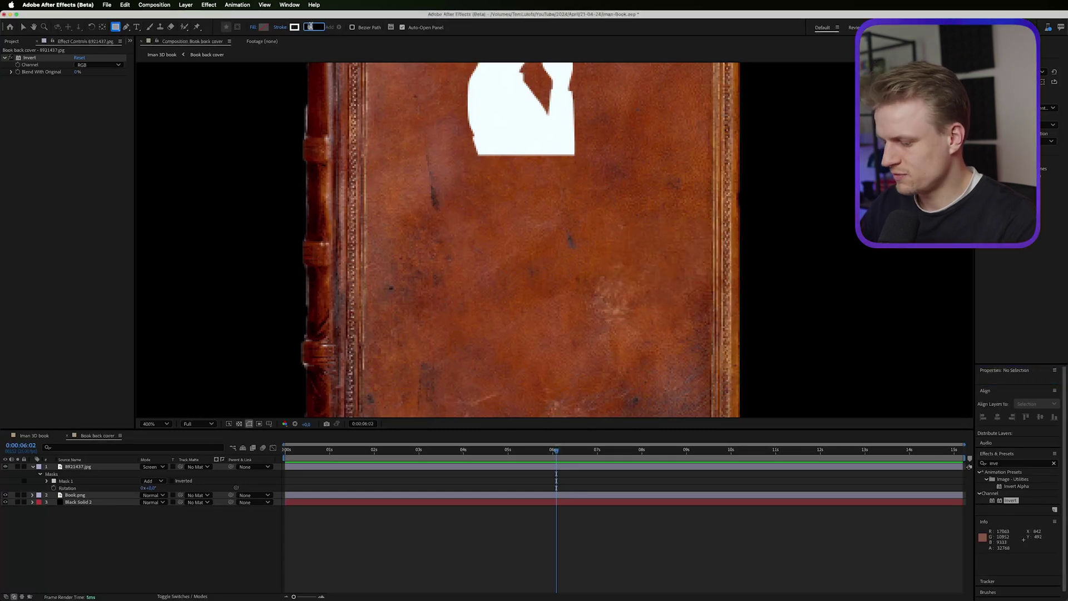
- Draw a wide rectangle below the silhouette with a 1 px outline and nudge it into place
left_click_drag(396, 221, 651, 260)
type("2")
key("Return")
key("Return")
key("v")
key("shift+Right")
key("shift+Right")
key("shift+Right")
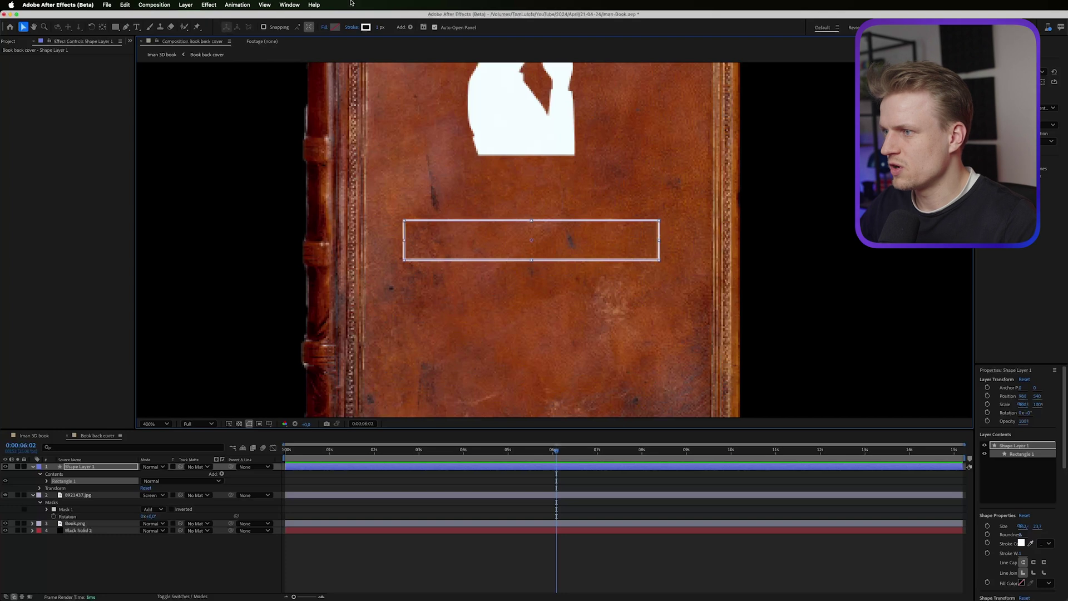
key("Up")
key("Up")
key("Up")
key("period")
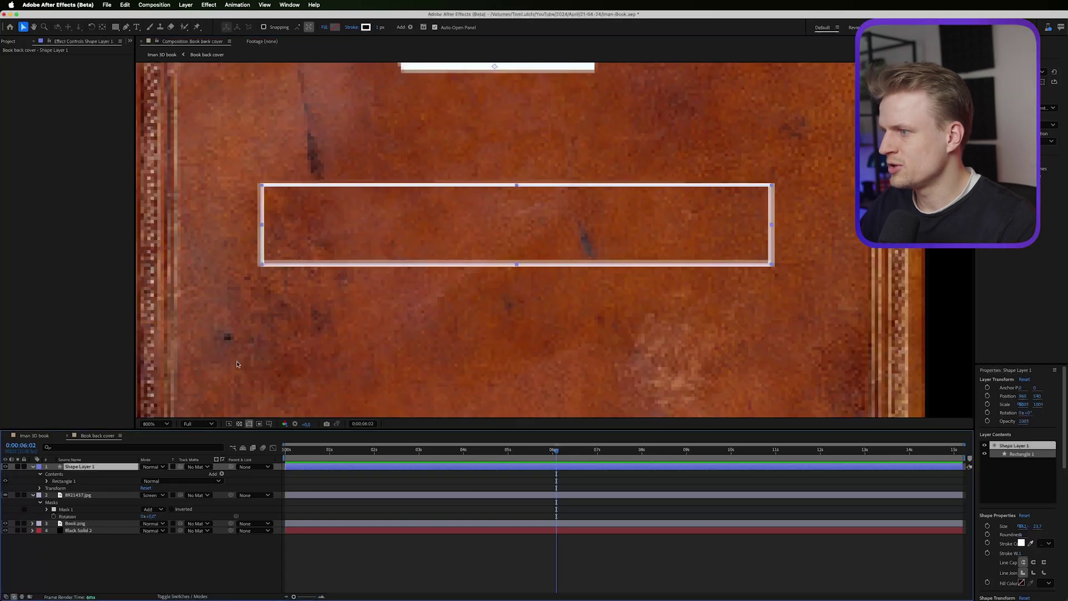
- Duplicate the rectangle, shrink the copy inside the frame, remove its stroke and fill it white
key("super+d")
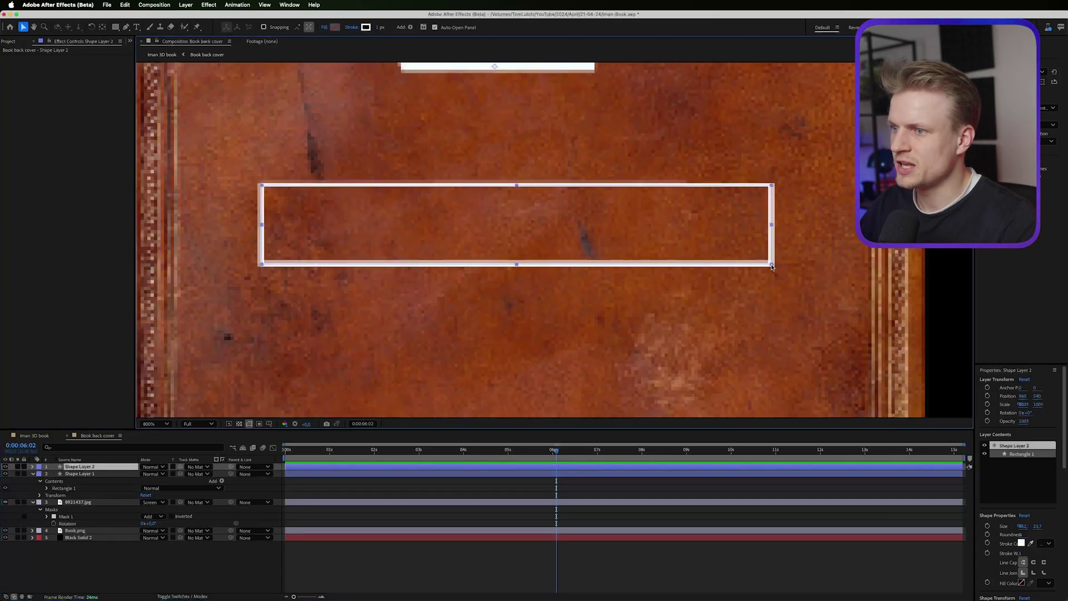
left_click_drag(773, 265, 764, 259)
left_click(353, 28)
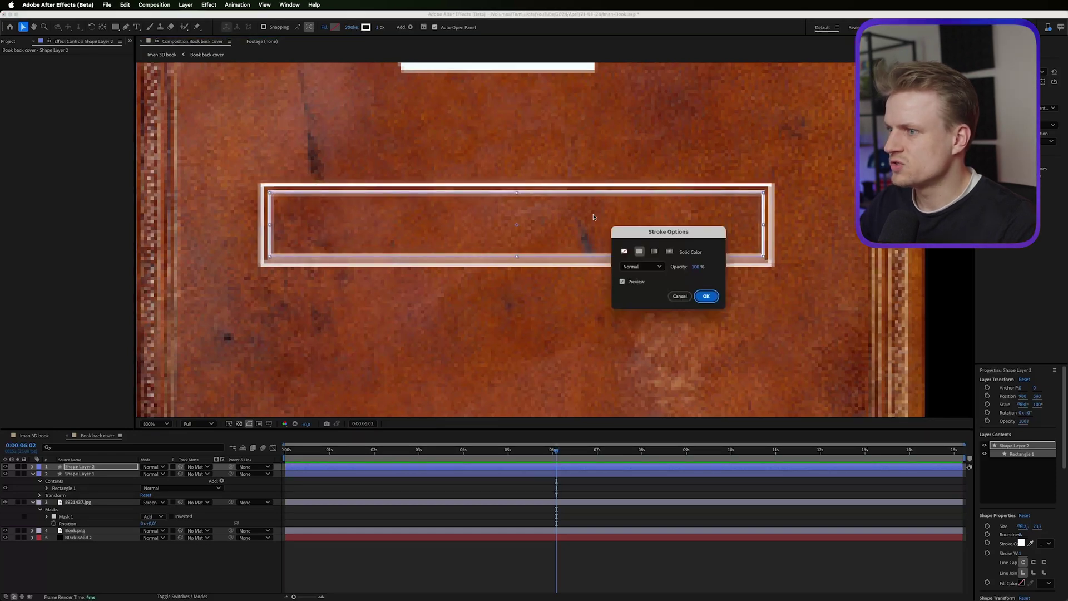
left_click(624, 251)
key("Return")
left_click(335, 28)
left_click_drag(624, 302, 472, 212)
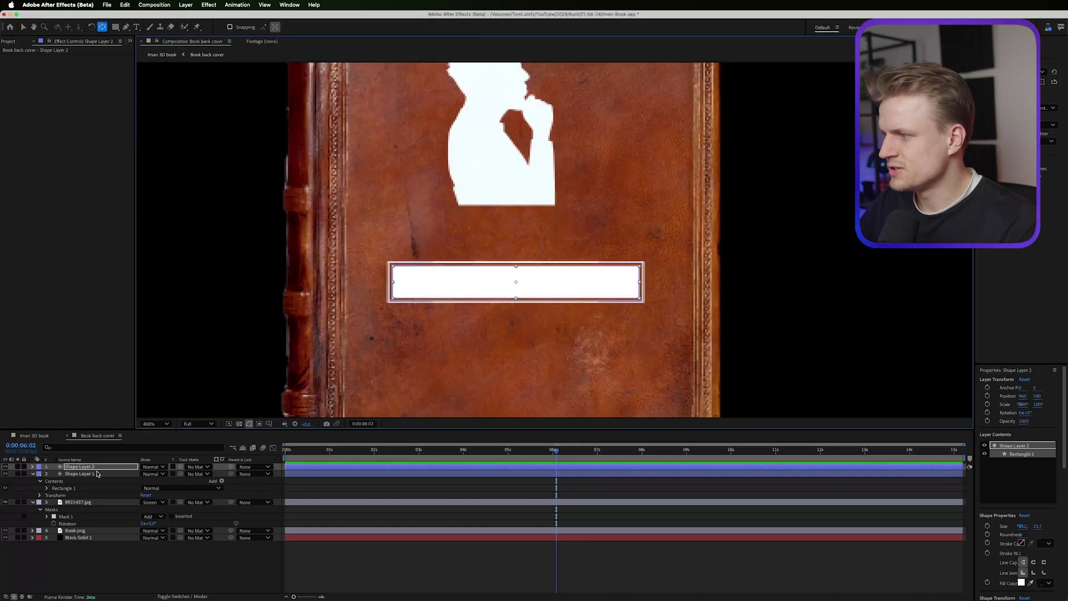
- Move the inner bar's anchor to its left edge and keyframe its Scale width starting at 0
left_click(98, 469)
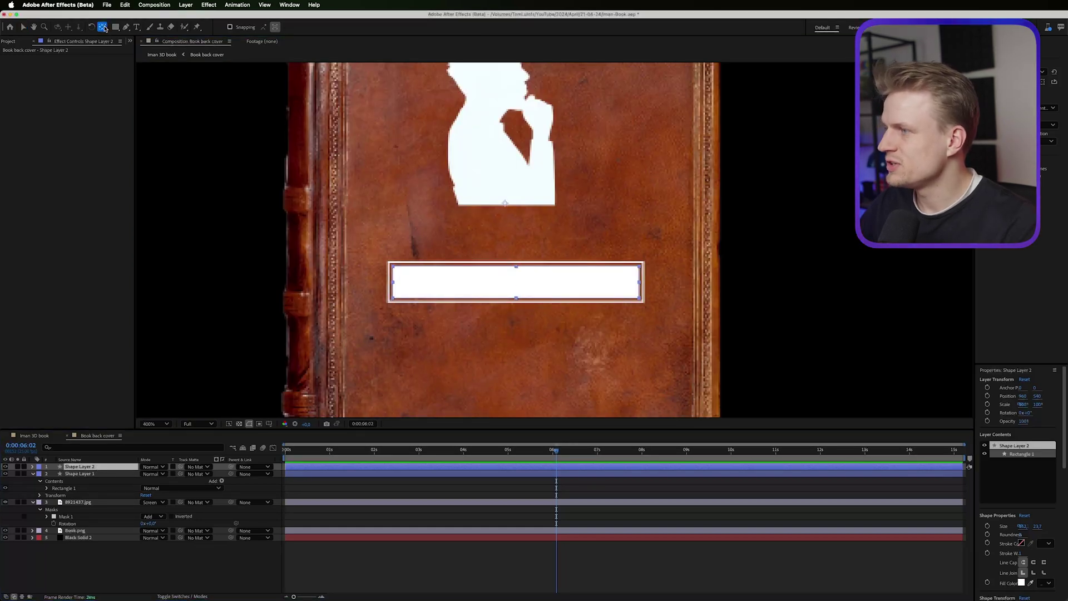
left_click_drag(505, 205, 555, 204)
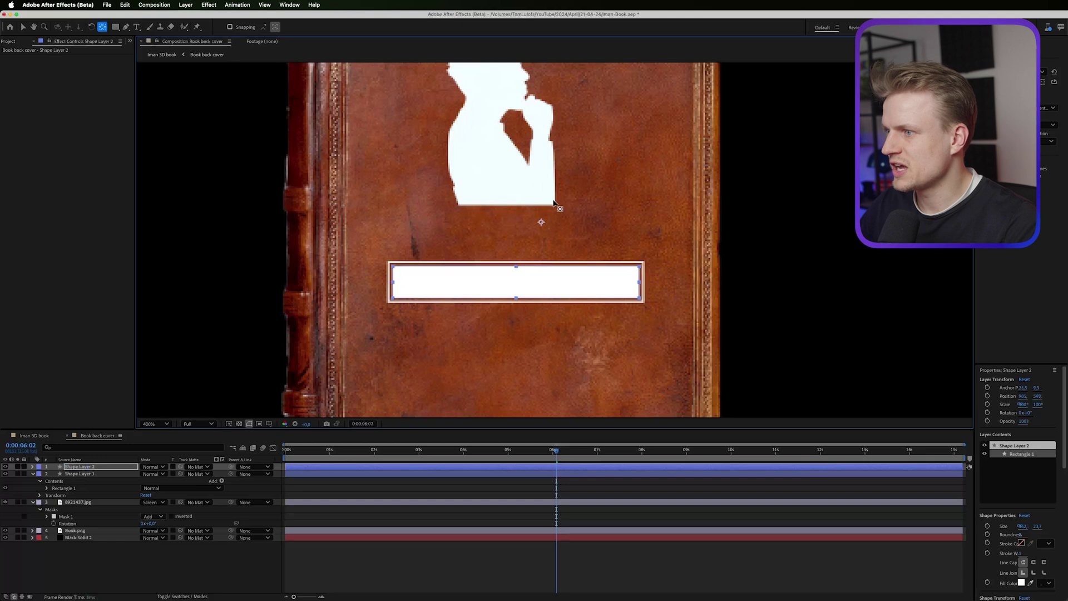
left_click_drag(421, 272, 391, 283)
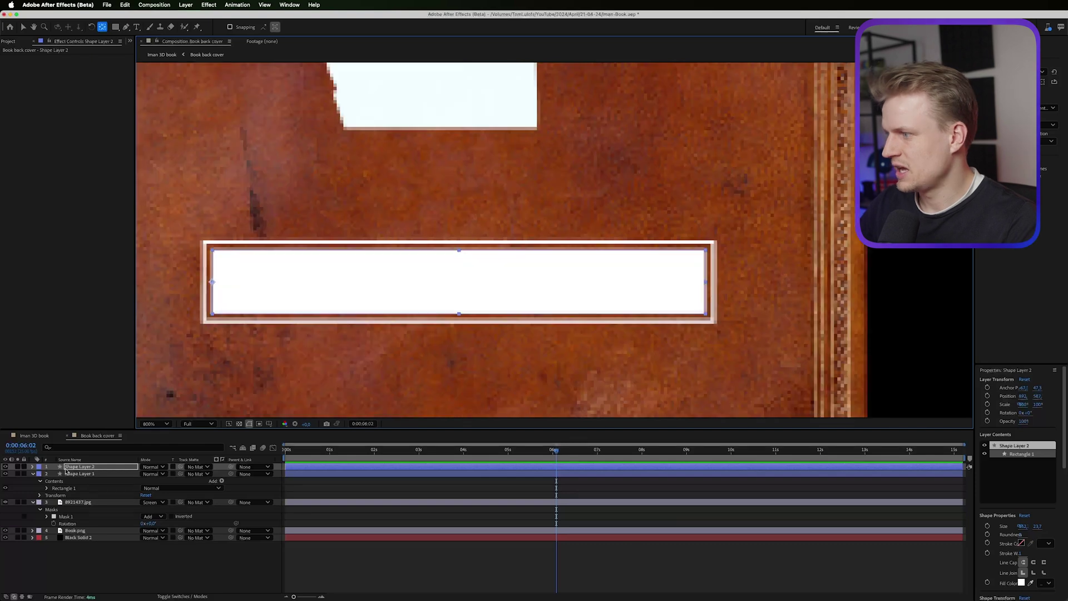
key("s")
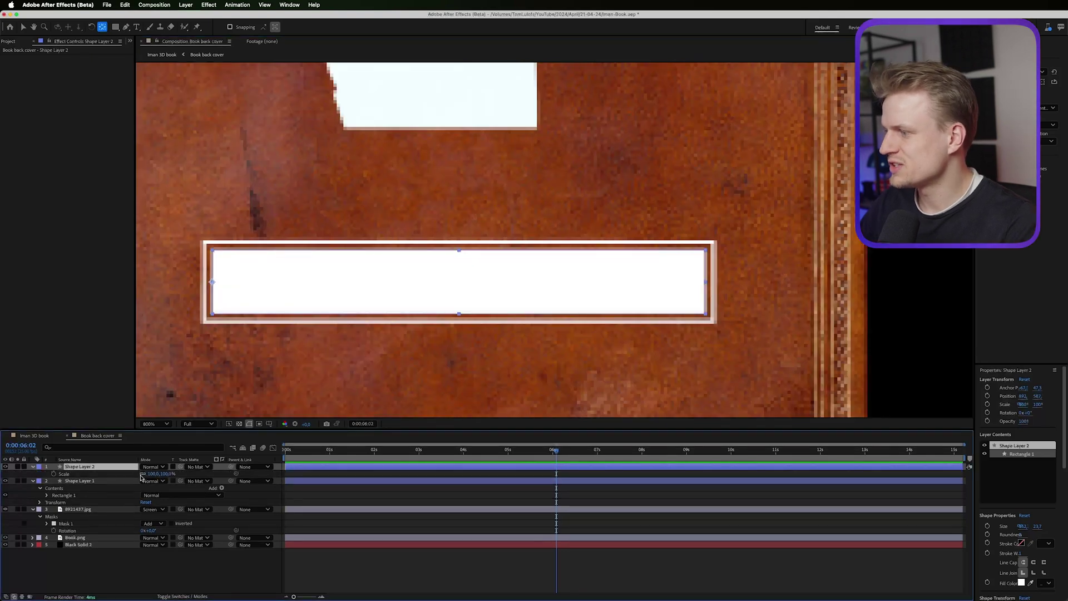
left_click(53, 474)
left_click(526, 461)
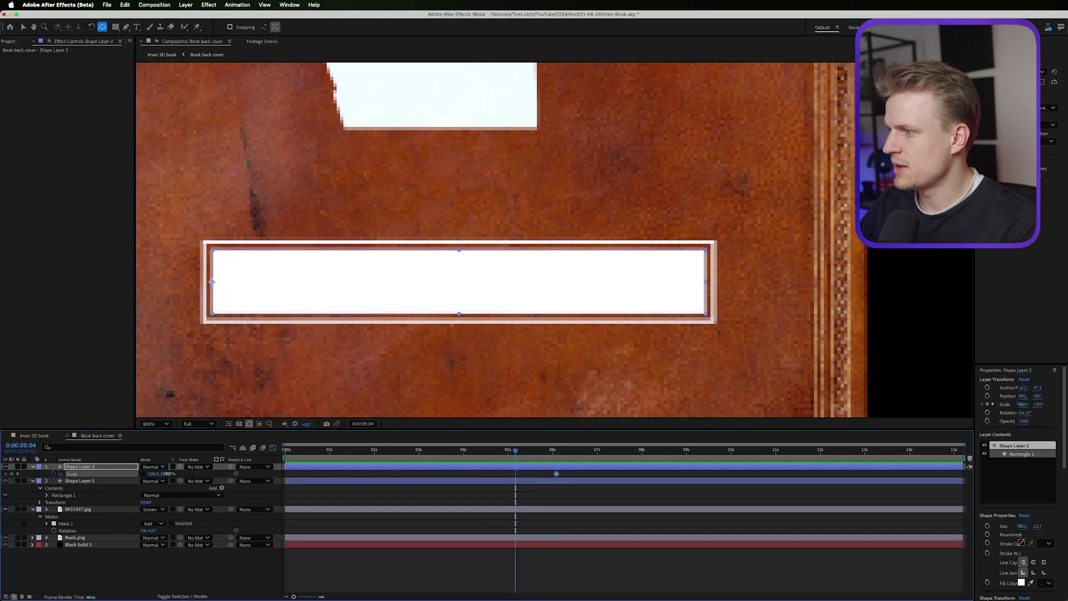
left_click_drag(167, 474, 150, 477)
type("0")
key("Return")
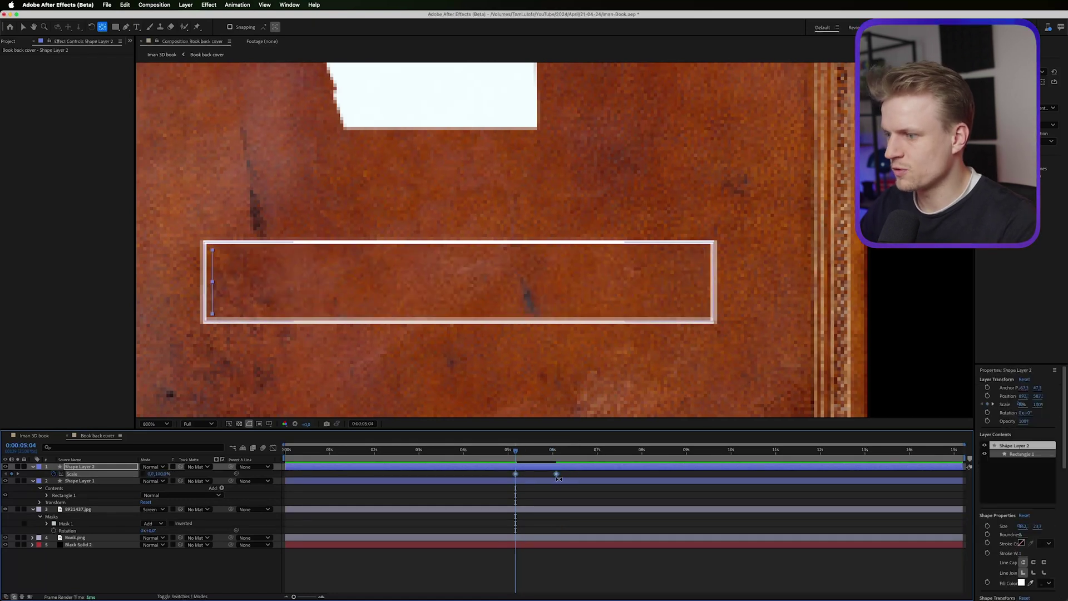
- Apply Easy Ease to both Scale keyframes and preview the bar filling
right_click(557, 474)
mouse_move(612, 591)
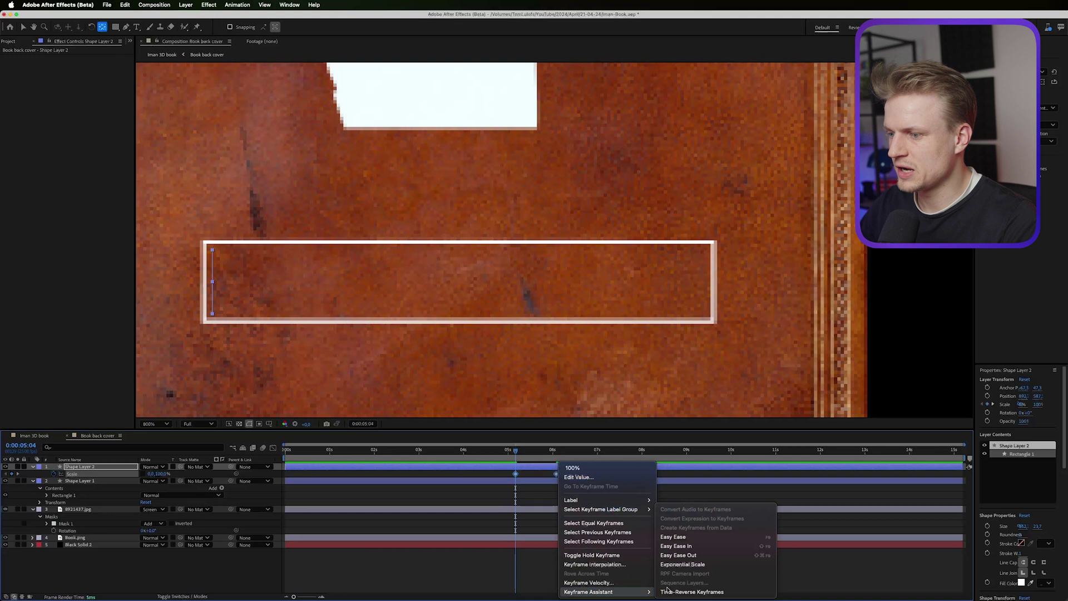
left_click(718, 534)
left_click(518, 455)
key("space")
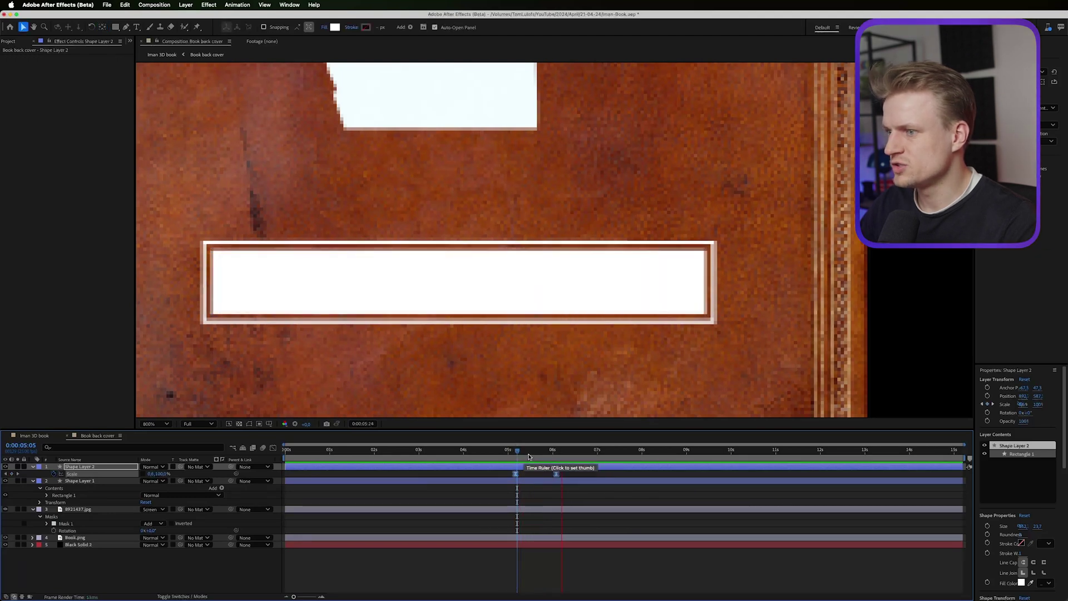
left_click(513, 455)
key("space")
key("space")
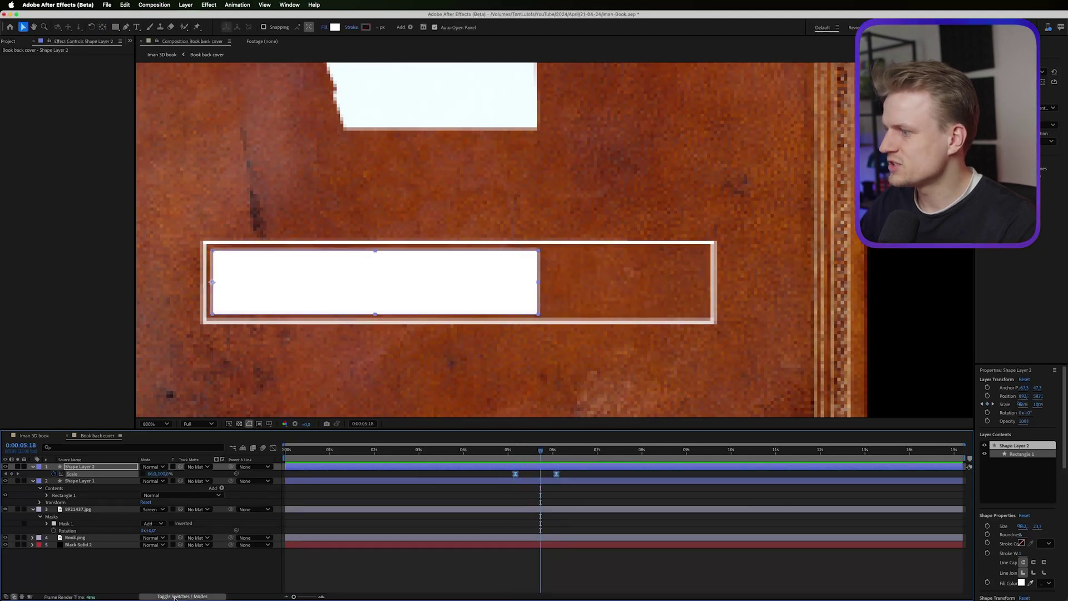
left_click(182, 596)
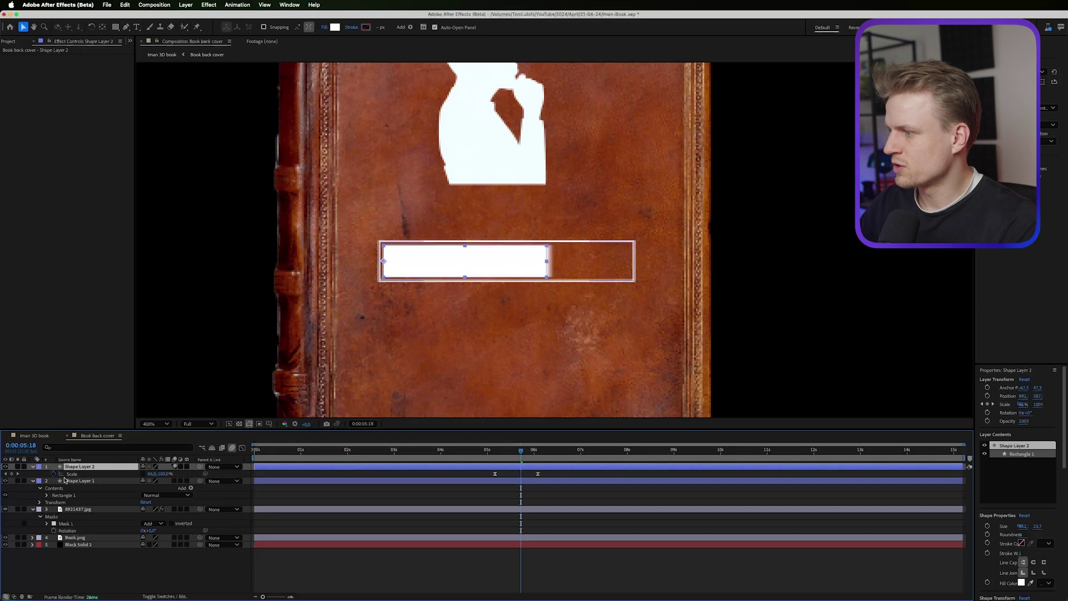
- Duplicate both progress bar layers and move the copied bar down below the first
left_click(73, 480, "shift")
key("super+d")
left_click_drag(97, 469, 95, 520)
left_click_drag(477, 262, 476, 308)
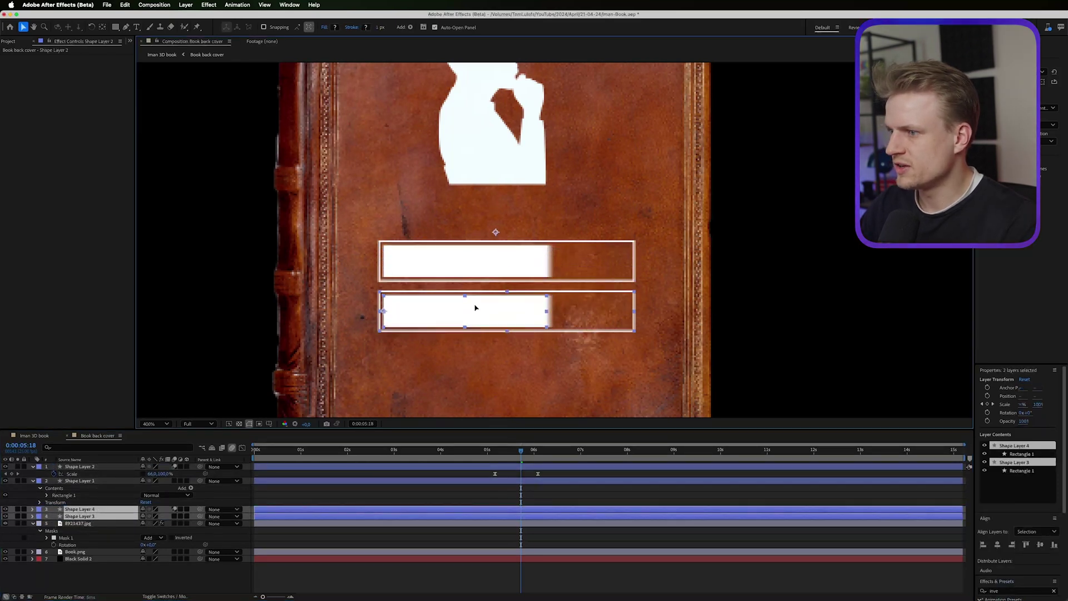
- Shift Shape Layer 4's Scale keyframes a few frames later, then return to the Iman 3D book comp
left_click(83, 510)
key("u")
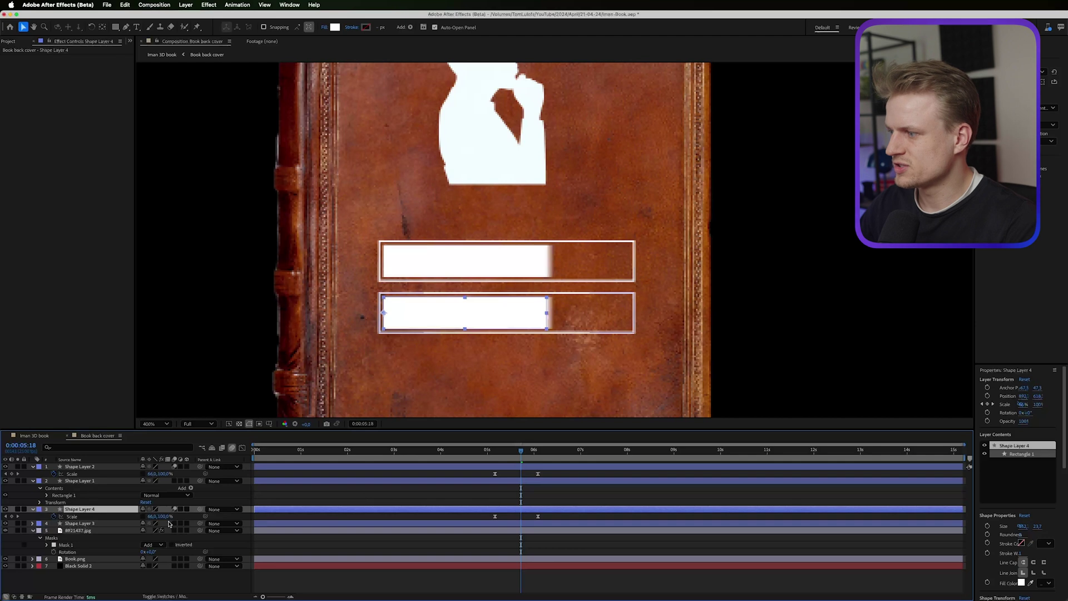
key("k")
left_click_drag(150, 516, 151, 517)
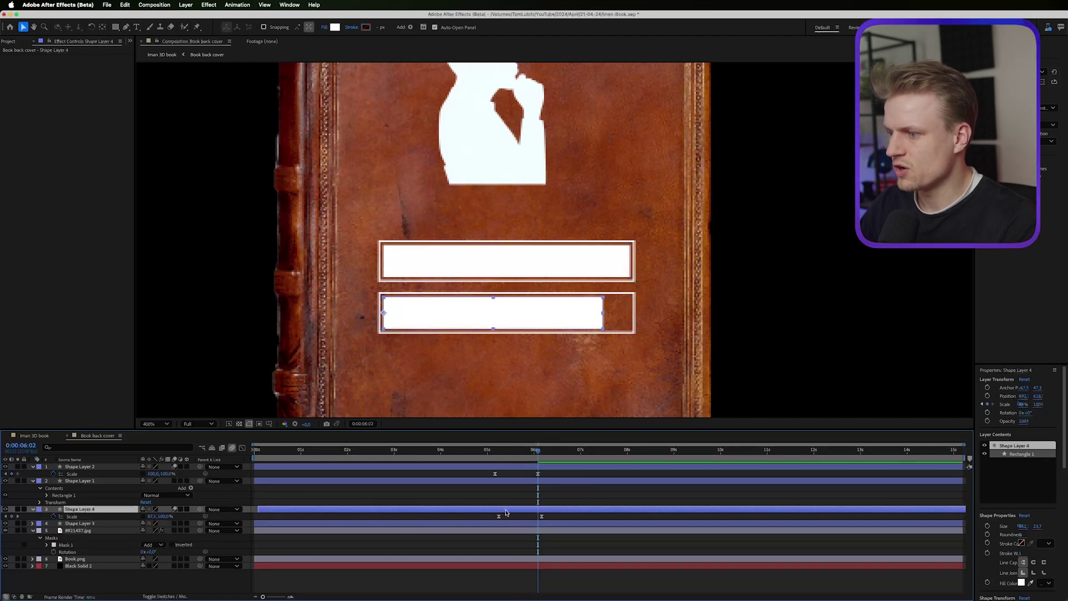
left_click_drag(502, 510, 510, 509)
left_click_drag(490, 451, 573, 450)
left_click(34, 436)
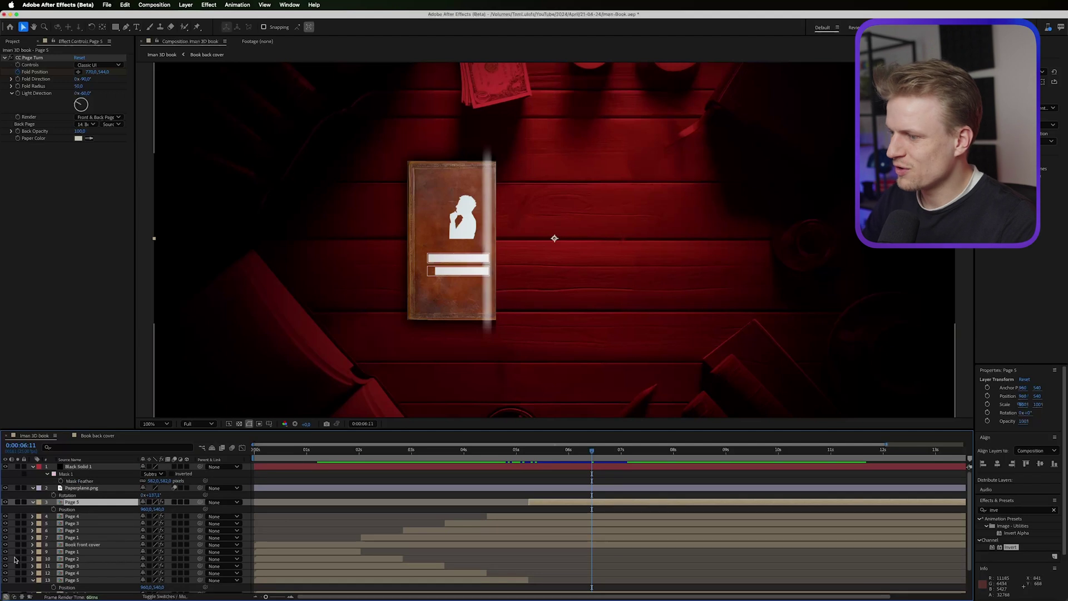
- Add a new null layer named Mover above the top Page 5 layer
left_click(91, 581)
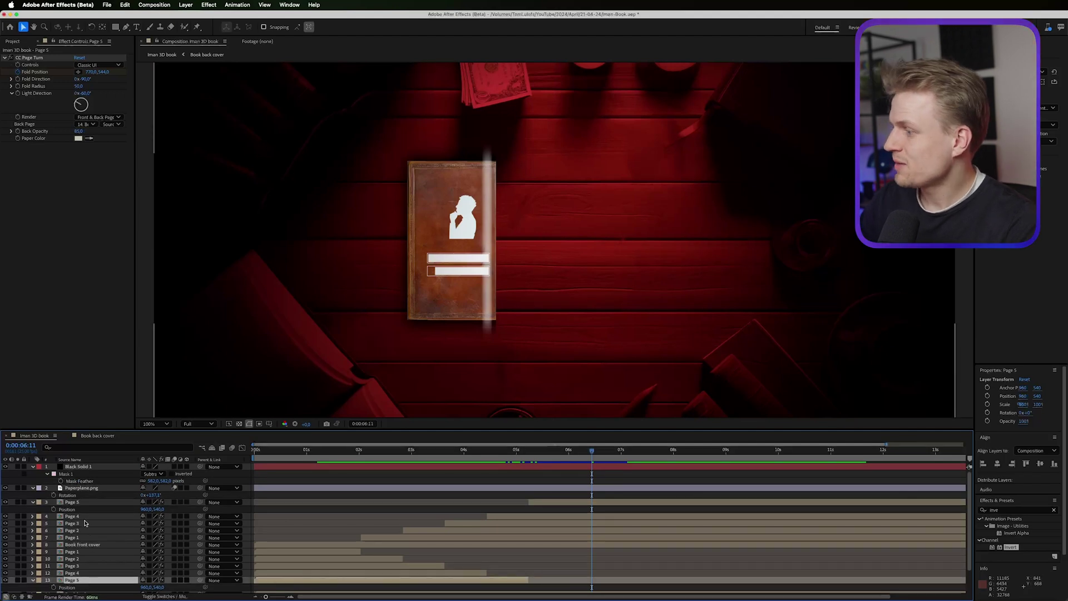
left_click(89, 499)
left_click(185, 4)
mouse_move(222, 17)
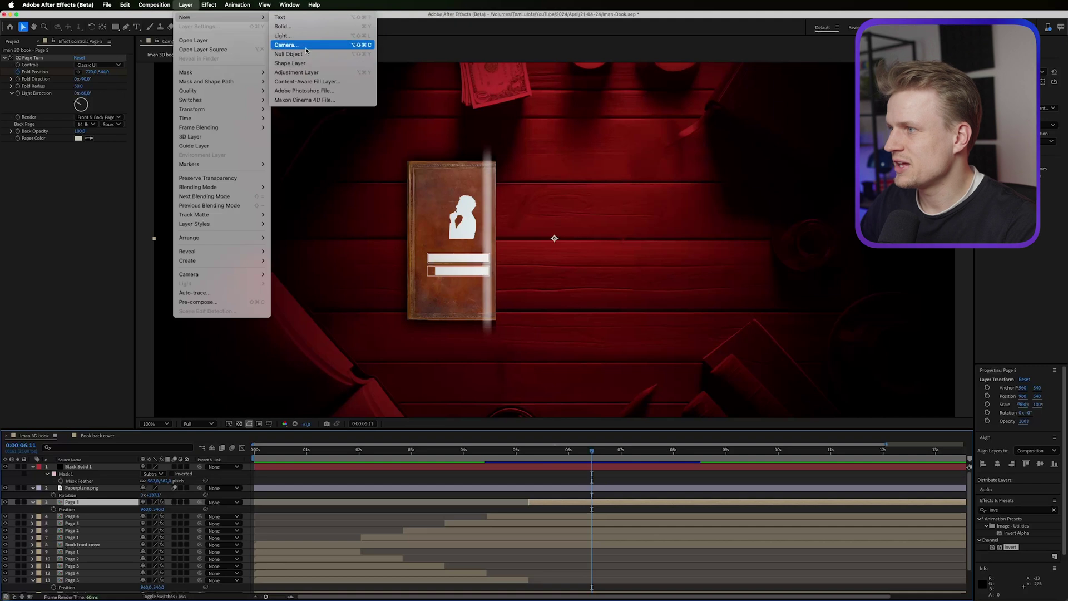
left_click(288, 54)
key("Return")
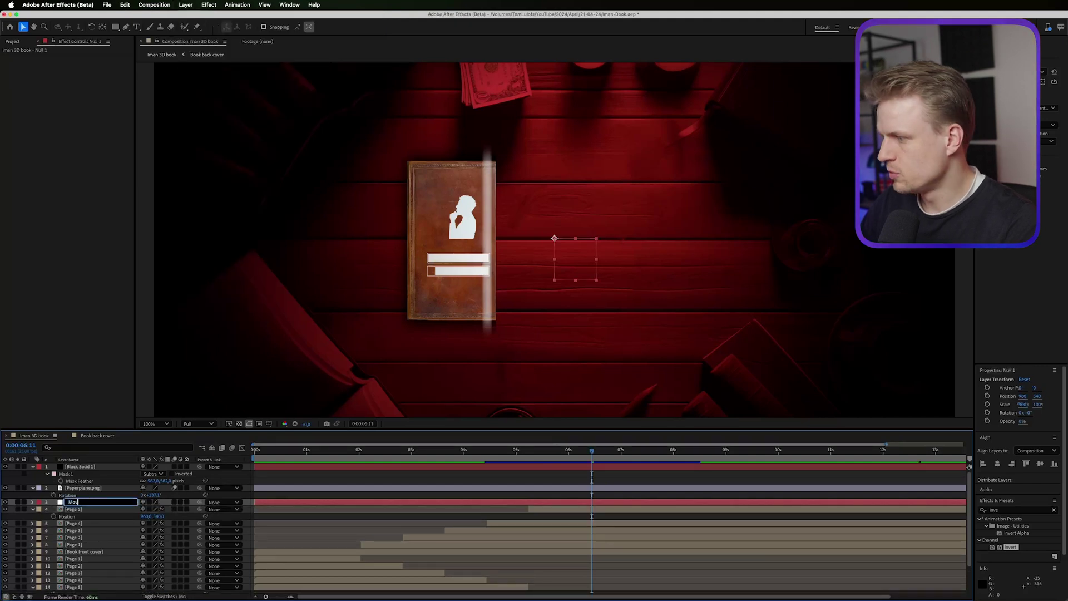
- Add a second null layer above Mover and name it Book
left_click(105, 582, "shift")
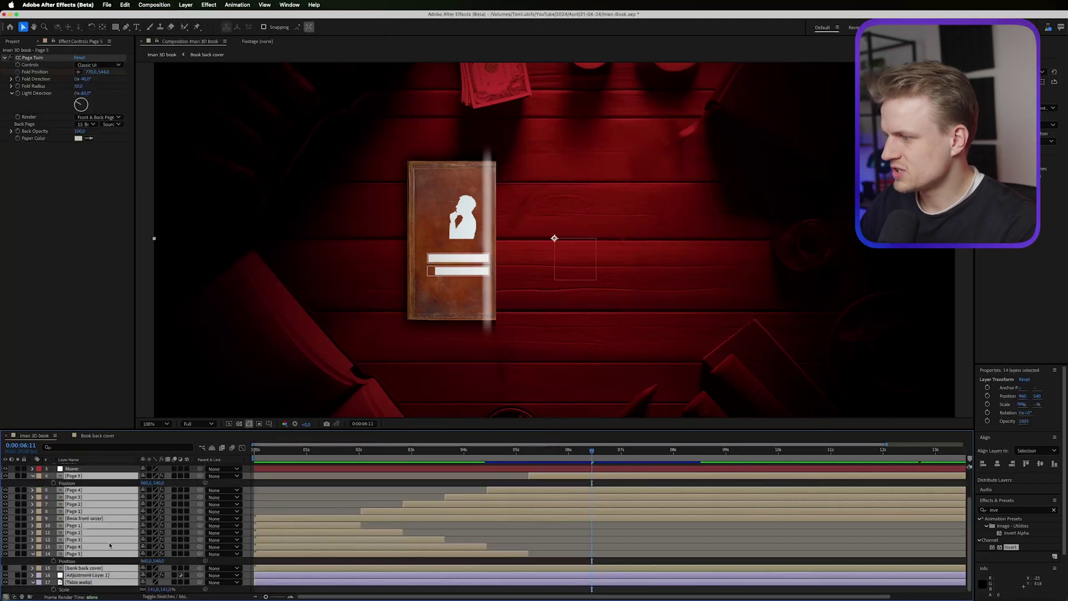
left_click(90, 575, "super")
left_click(186, 5)
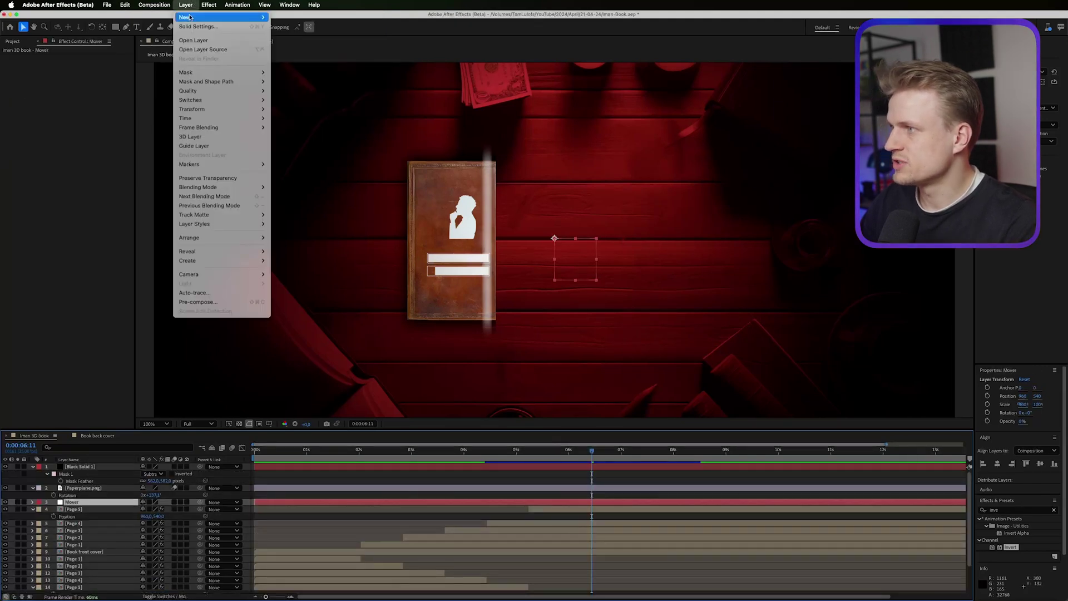
mouse_move(191, 17)
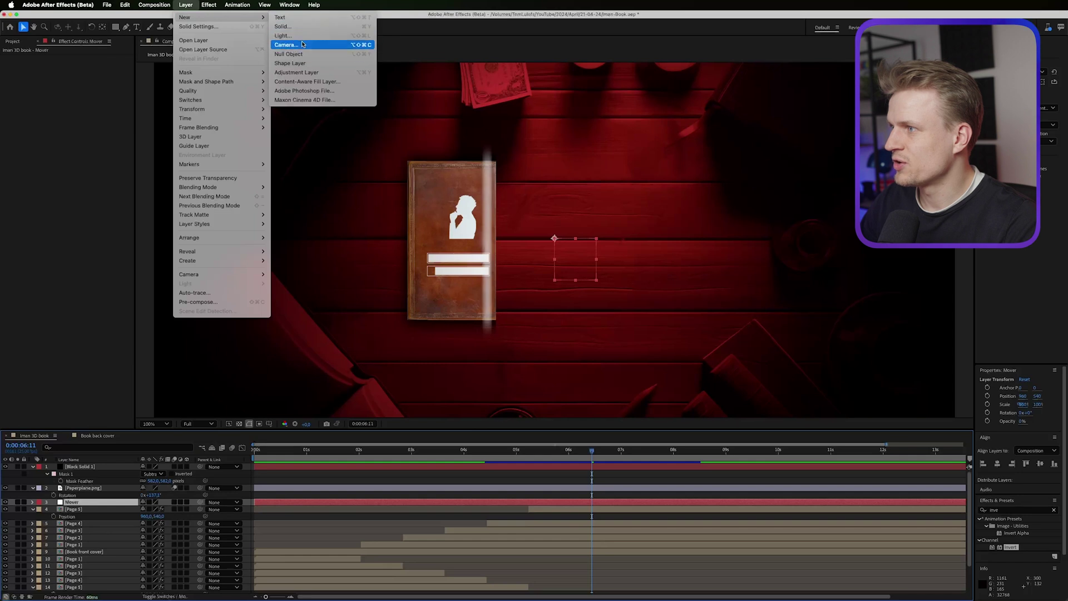
left_click(288, 54)
key("Return")
type("Book")
key("Return")
- Parent all page layers and covers, Page 5 through Book back cover, to the Book null
left_click(81, 518)
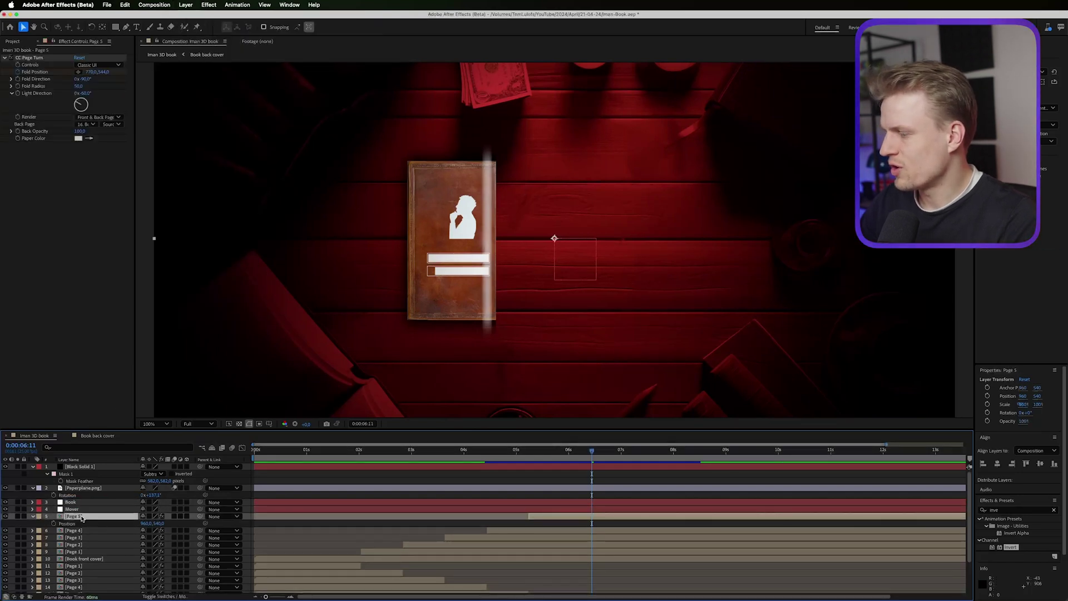
scroll(81, 529, "down", 3)
left_click(74, 569, "shift")
scroll(139, 545, "up", 3)
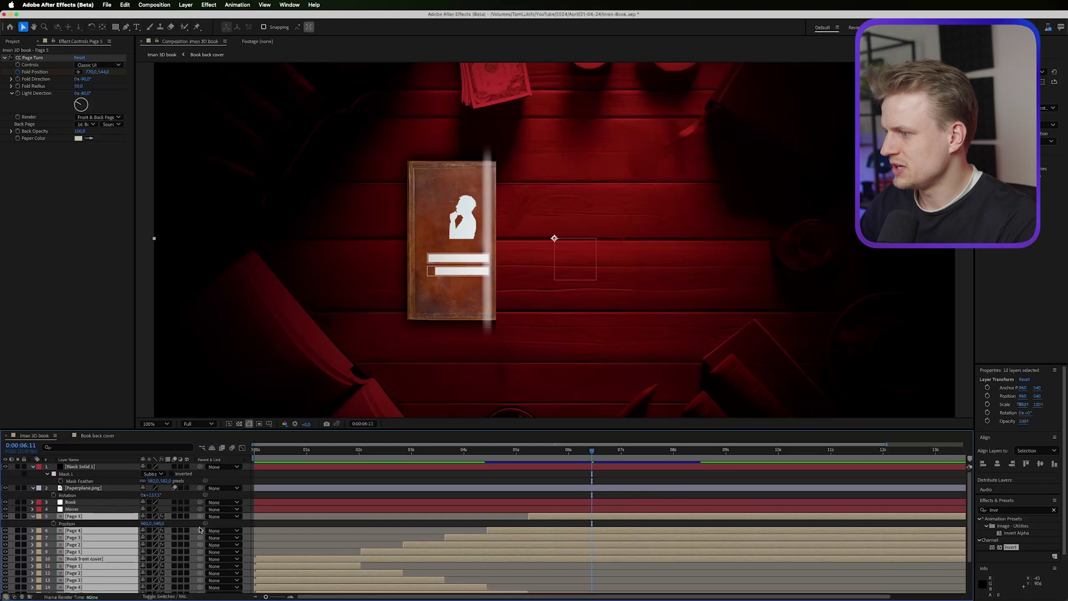
left_click_drag(216, 517, 169, 505)
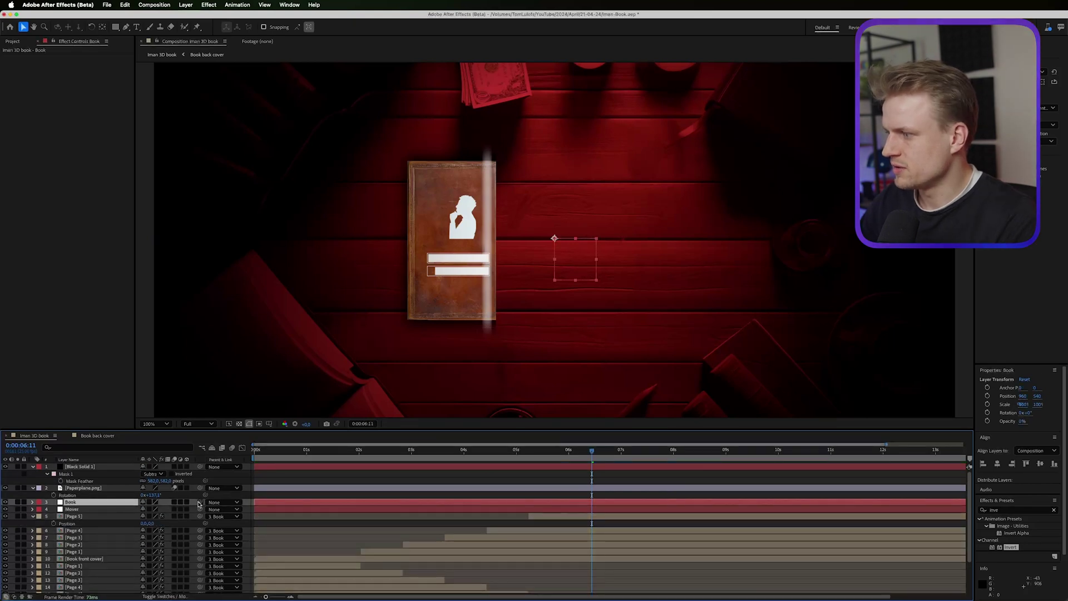
- Parent Book to the Mover null and scale Mover up to push in on the book
scroll(107, 511, "down", 3)
left_click(83, 581)
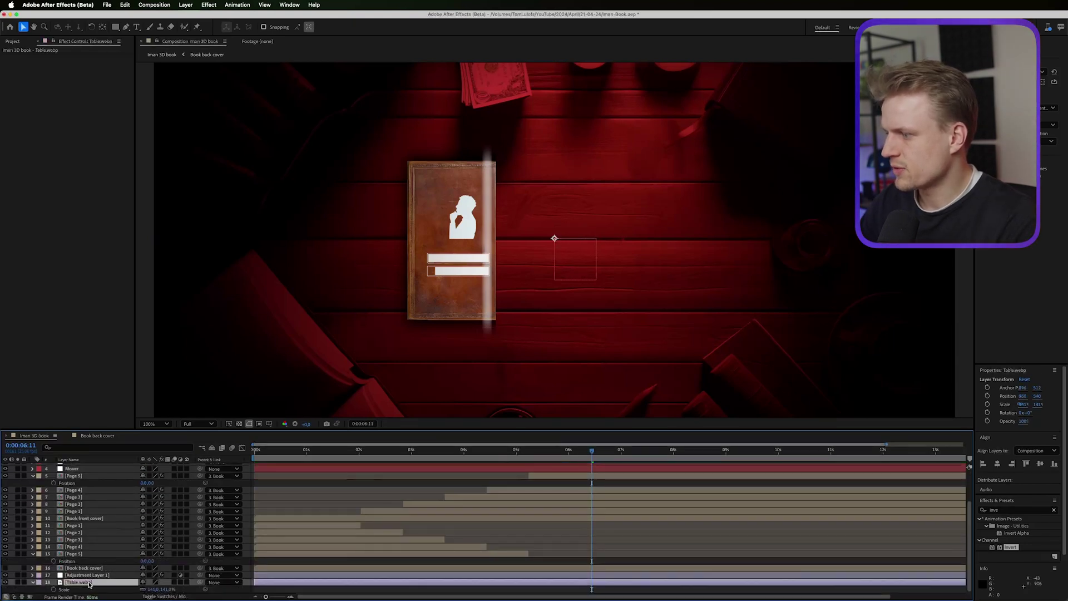
left_click_drag(200, 582, 87, 509)
left_click(82, 510)
key("s")
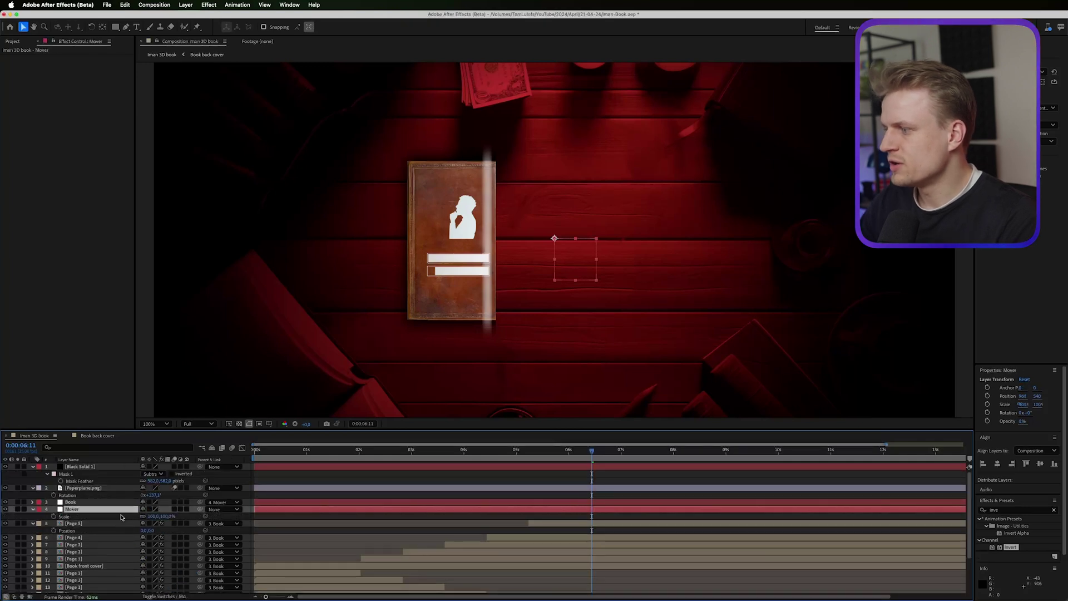
left_click_drag(163, 517, 139, 495)
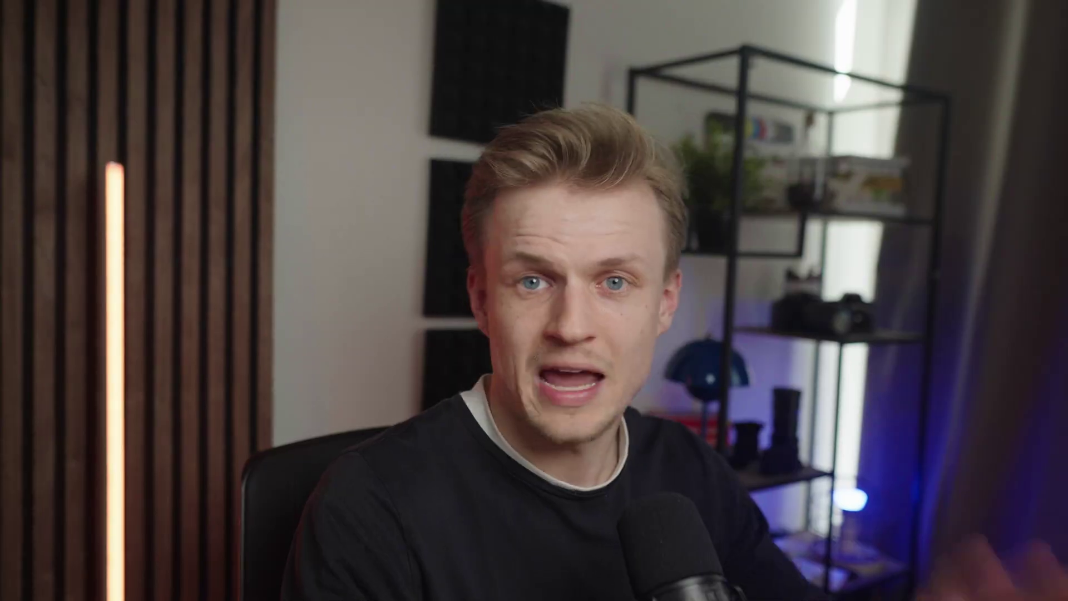
- Slide the Book null's position to the right and bring the magnified book into view
left_click(98, 503)
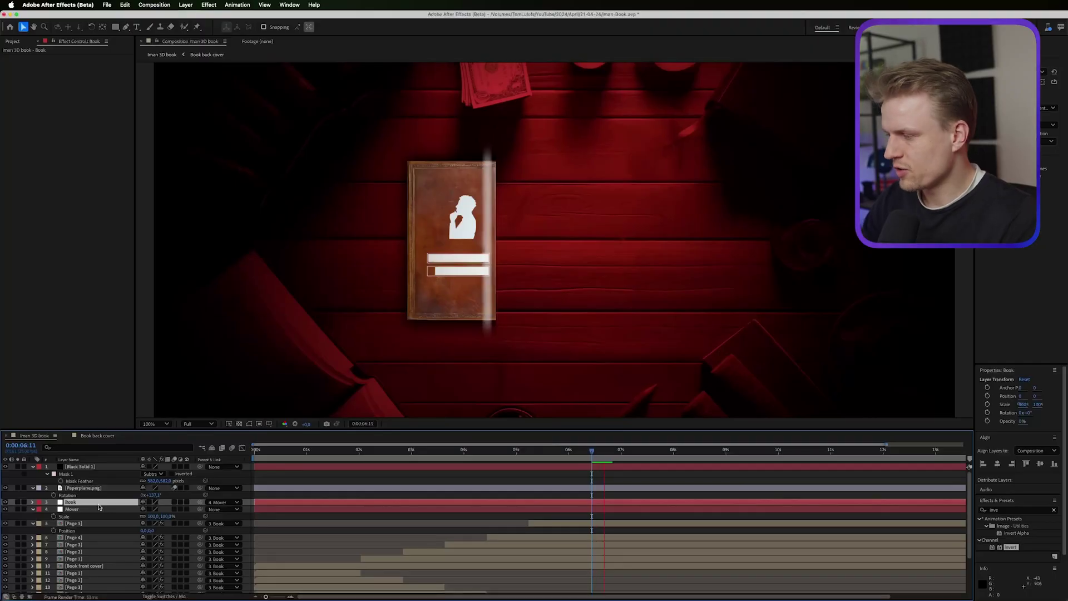
key("p")
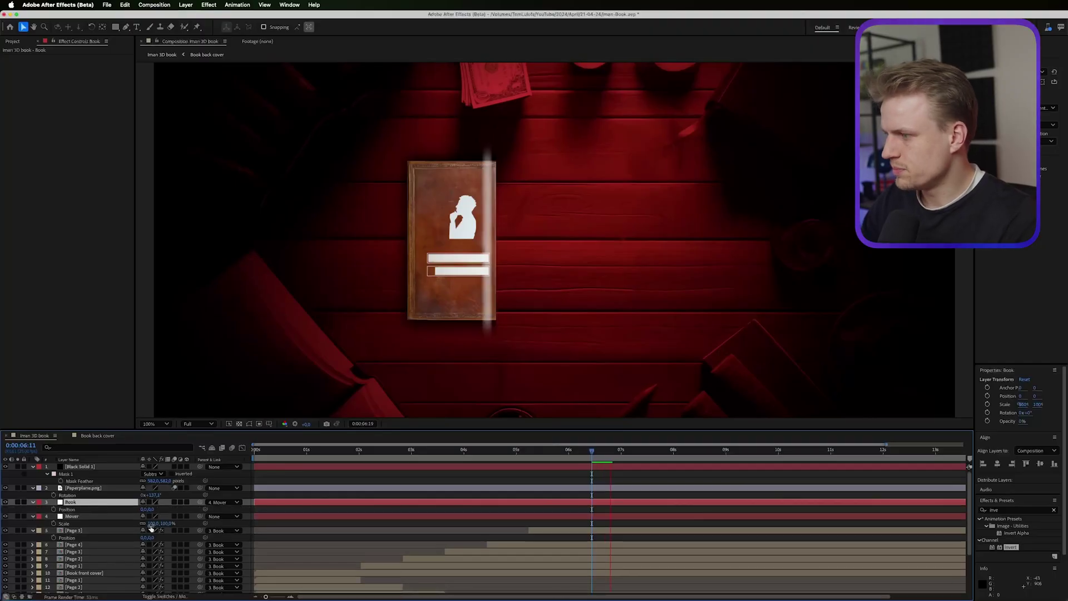
left_click_drag(143, 510, 259, 507)
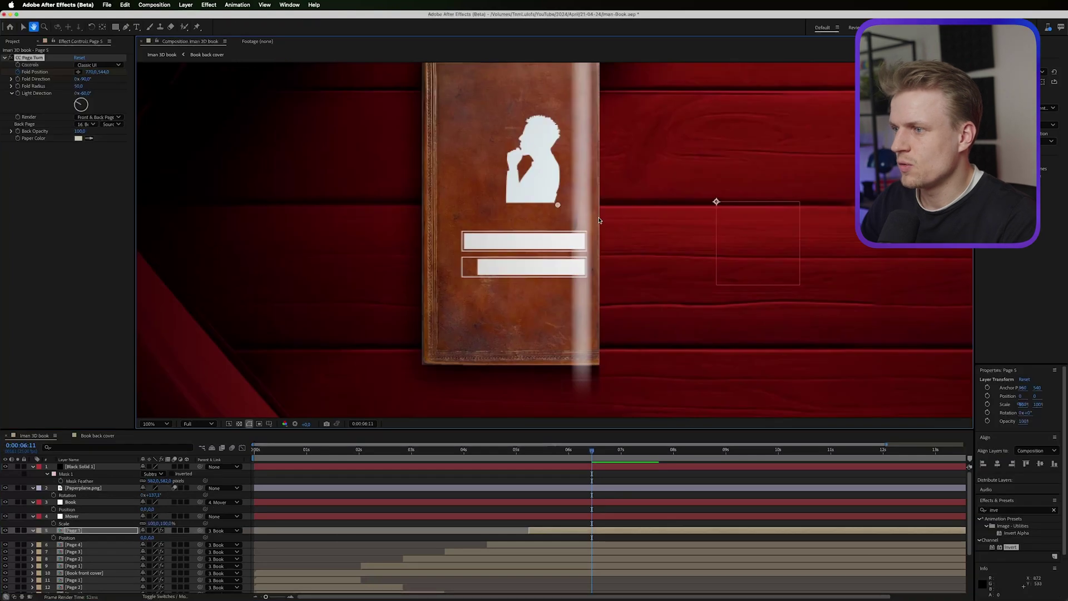
left_click_drag(597, 139, 541, 217)
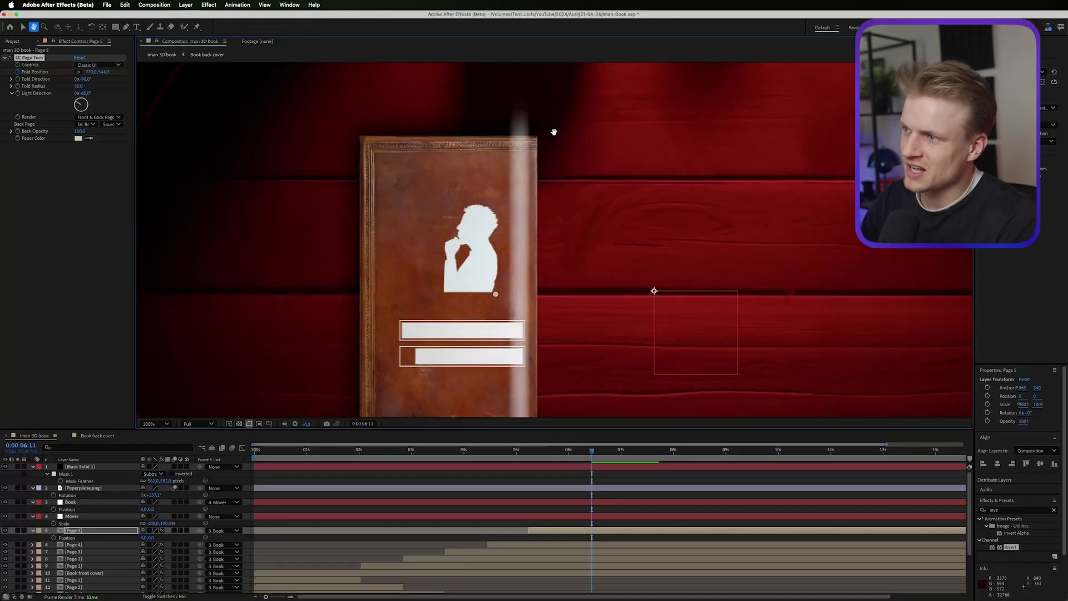
scroll(536, 289, "down", 5)
- Set Page 5's CC Page Turn light direction to -93° and find its Fold Position keyframe
left_click(121, 530)
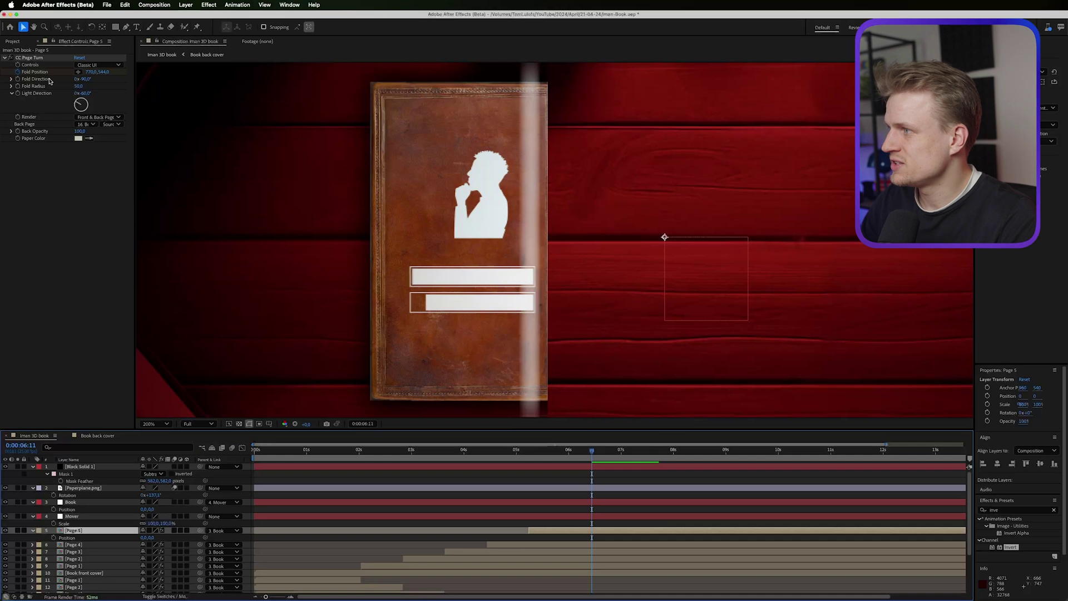
mouse_move(87, 95)
left_mouse_down()
mouse_move(73, 95)
mouse_move(99, 93)
left_mouse_up()
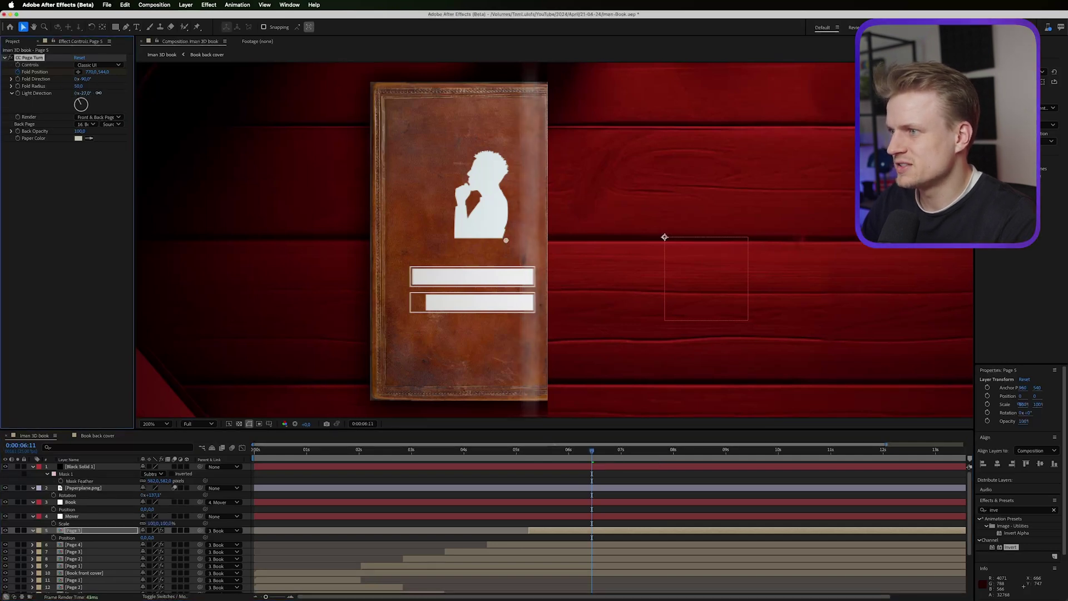
key("u")
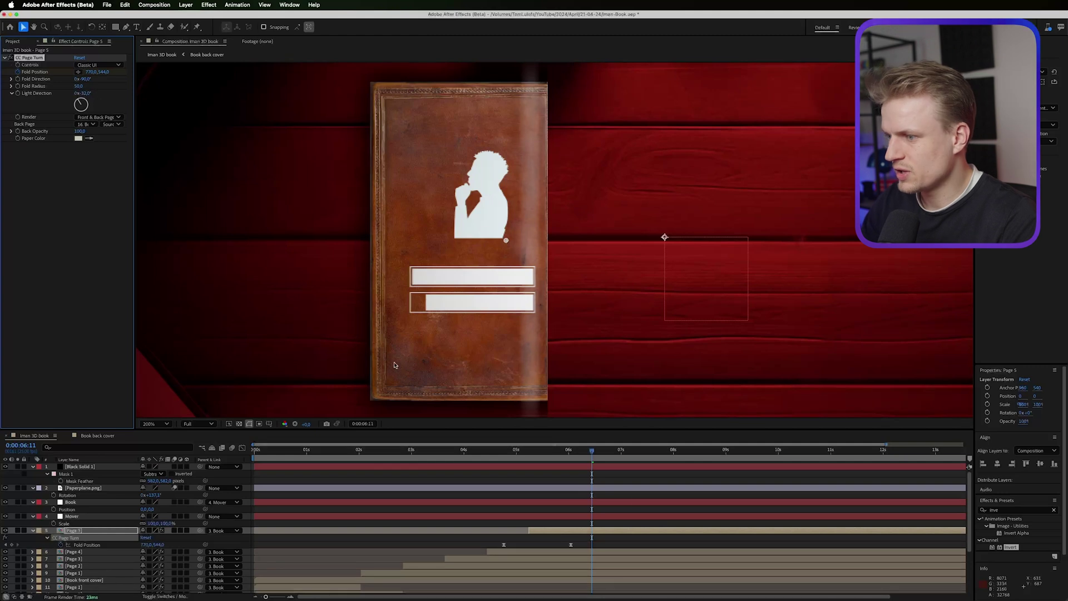
left_click_drag(575, 459, 569, 456)
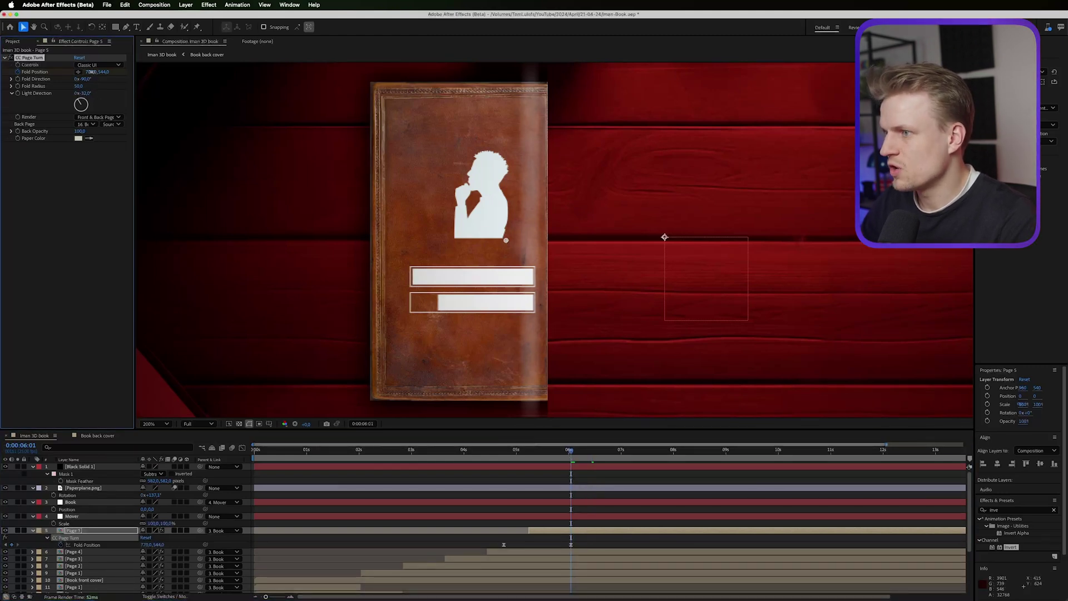
- Trim layers Page 4 through Book front cover to end at 0:00:05:16
left_click(107, 552)
key("comma")
scroll(105, 559, "down", 3)
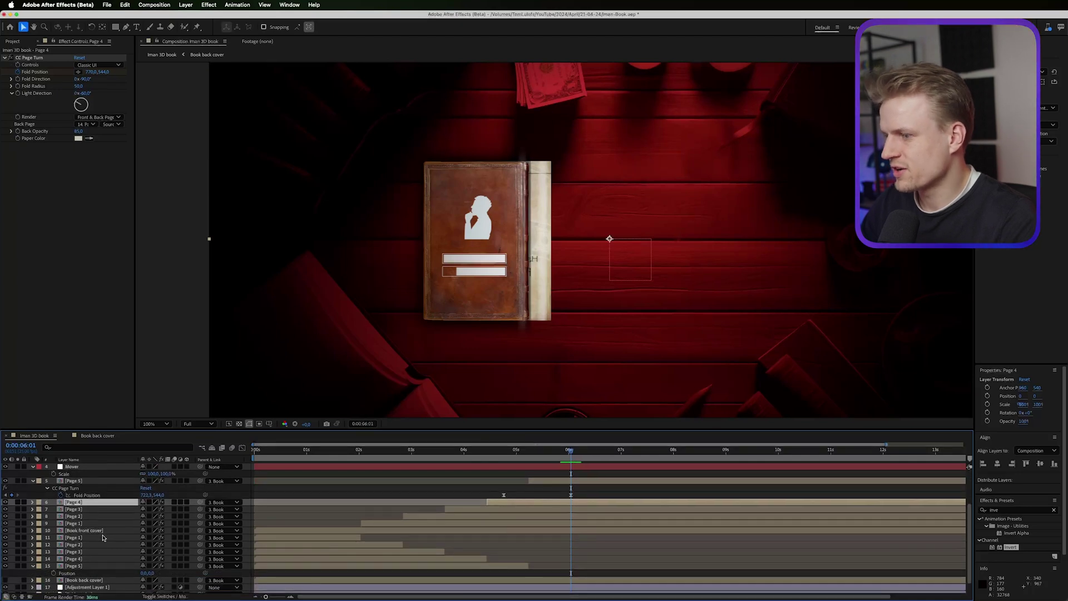
left_click(443, 533, "shift")
left_click_drag(559, 456, 557, 454)
key("alt+bracketright")
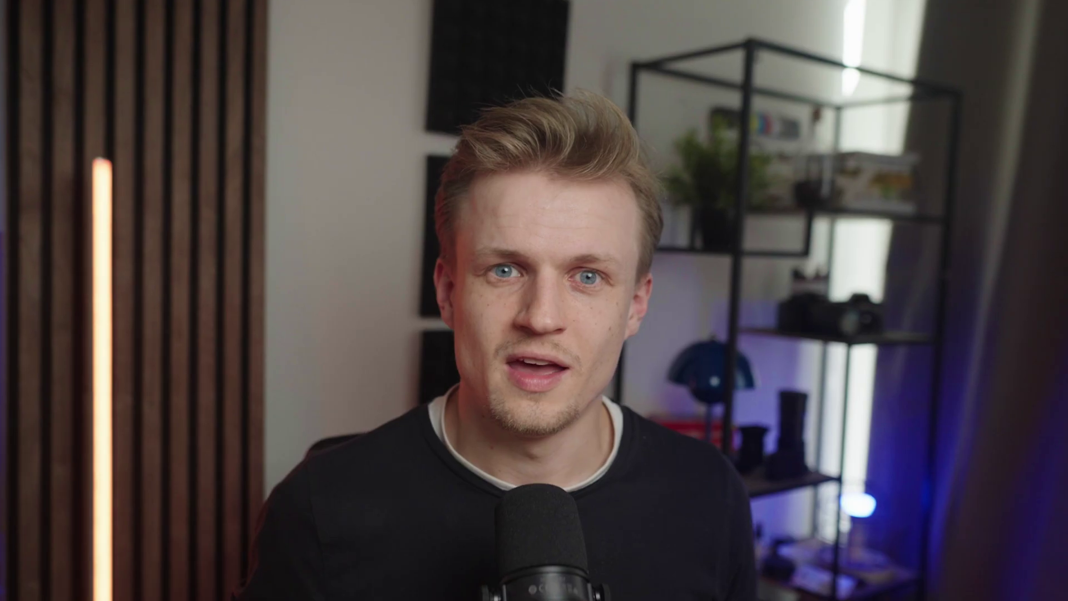